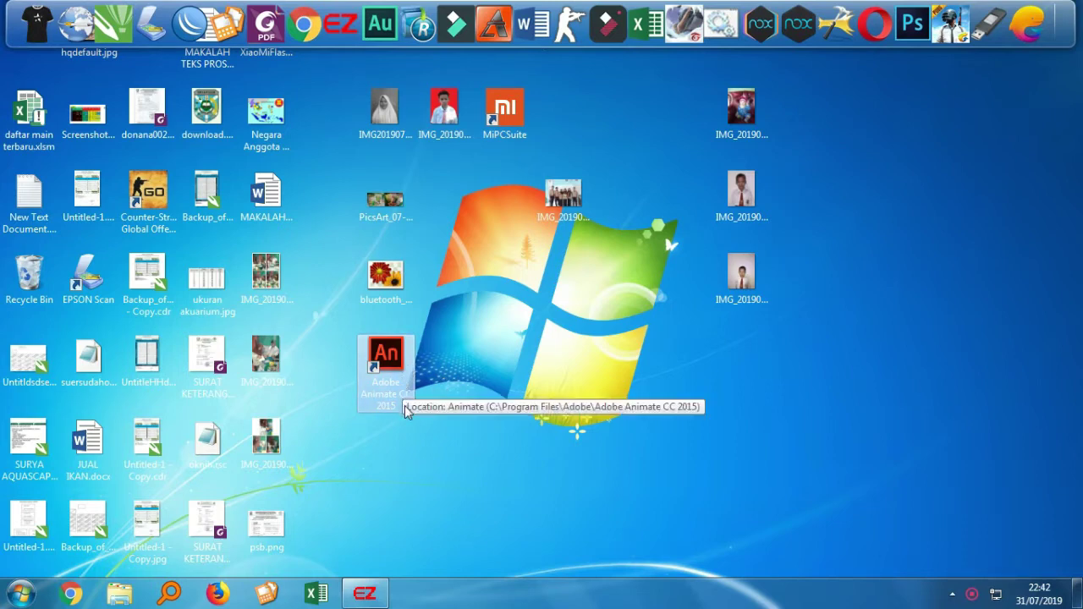
- Launch Adobe Animate CC 2015 and create a new HTML5 Canvas document
double_click(401, 362)
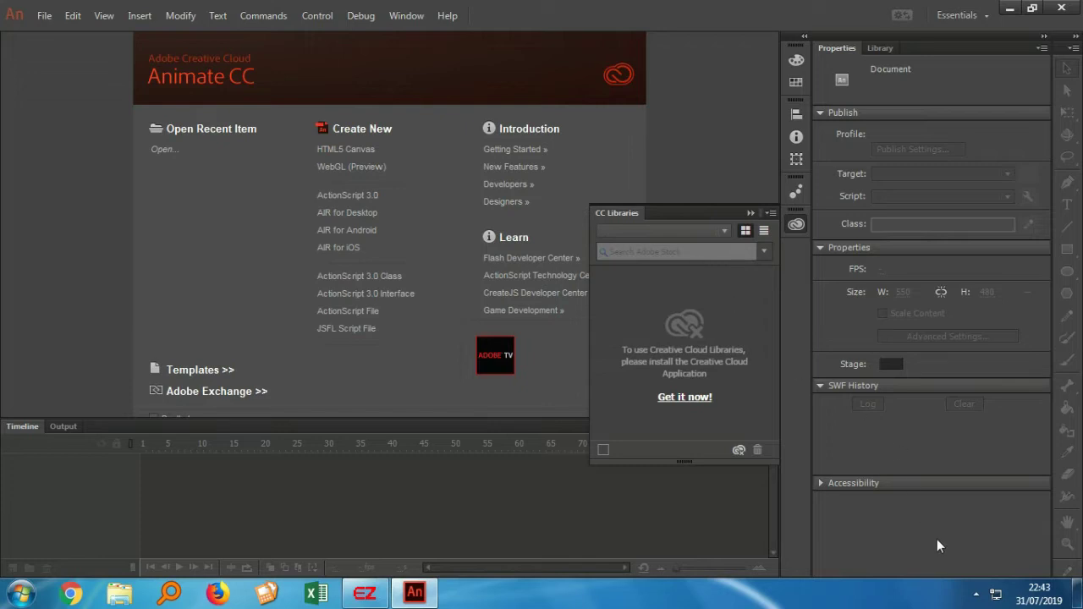
click(976, 594)
click(974, 595)
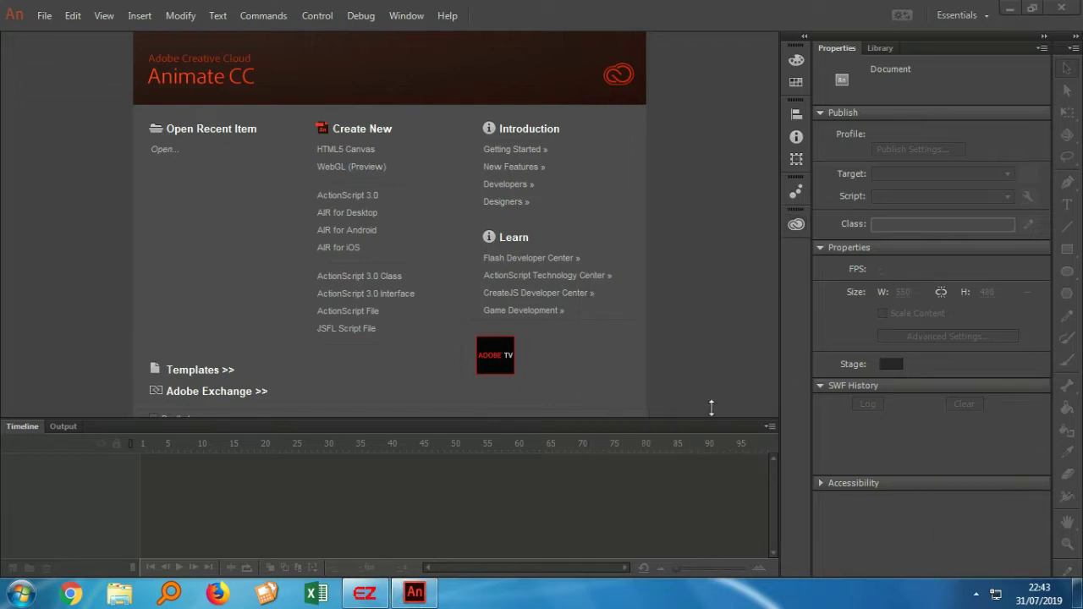
click(376, 158)
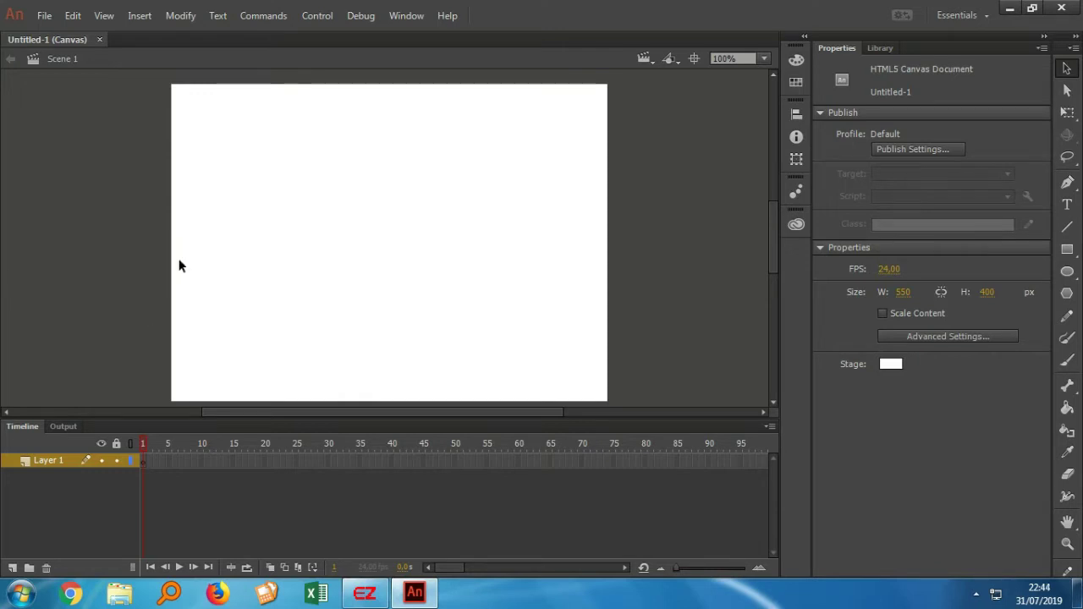
- Rename Layer 1 as BADAN
click(56, 464)
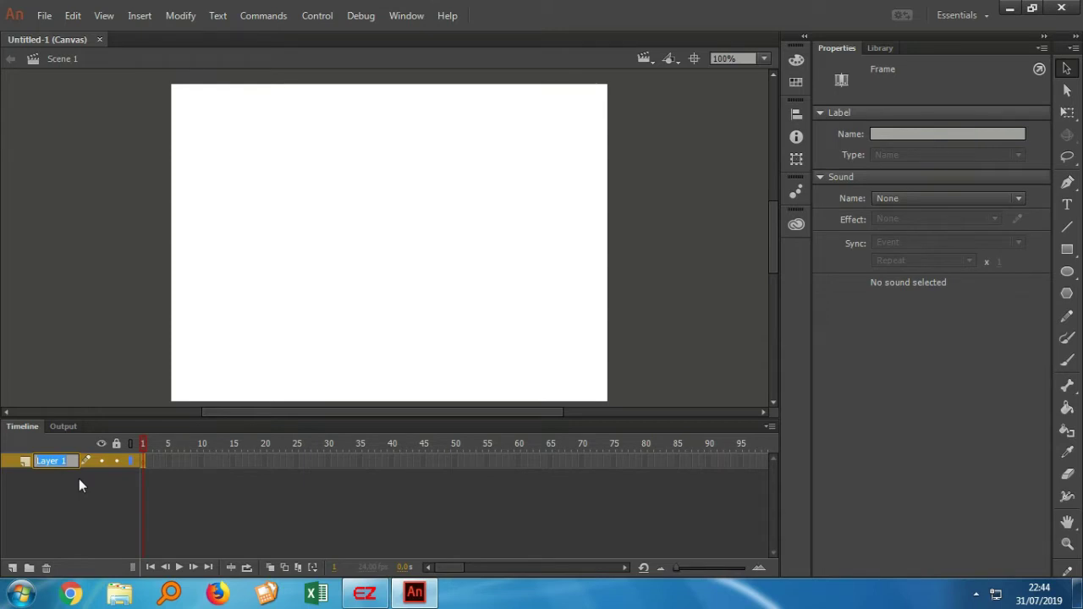
text(BADA)
text(N)
click(62, 471)
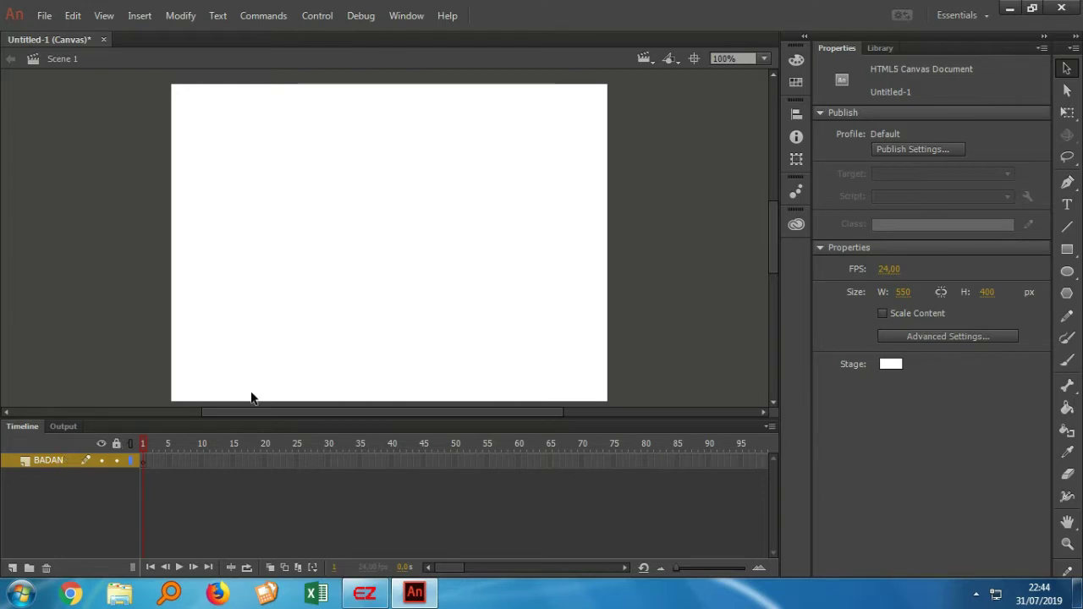
- Draw a flat cyan oval without a stroke, about 325 px wide, across the lower-left part of the stage
click(1070, 275)
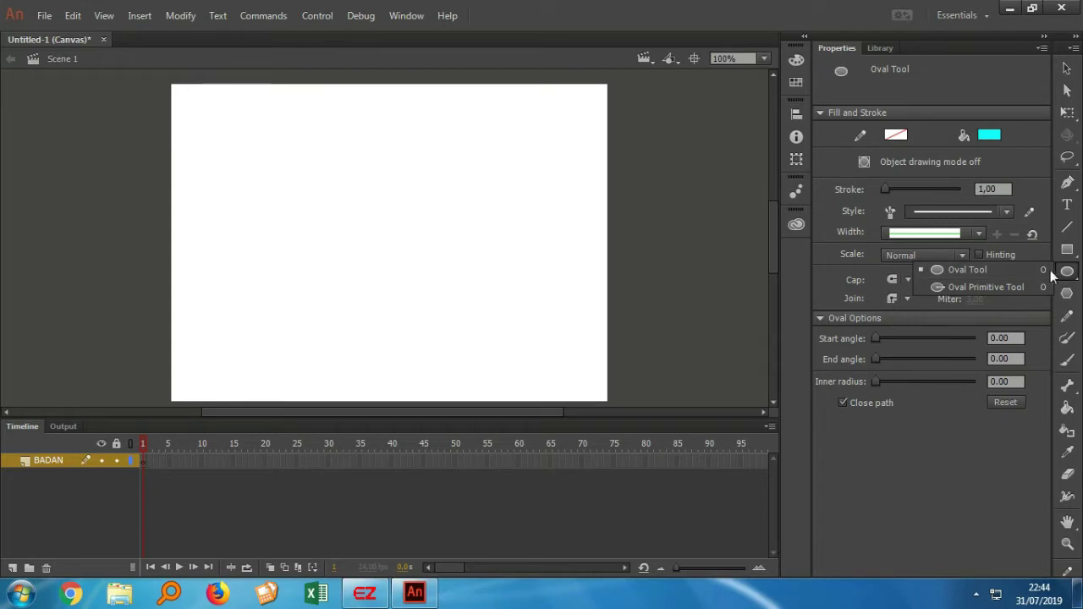
click(1035, 270)
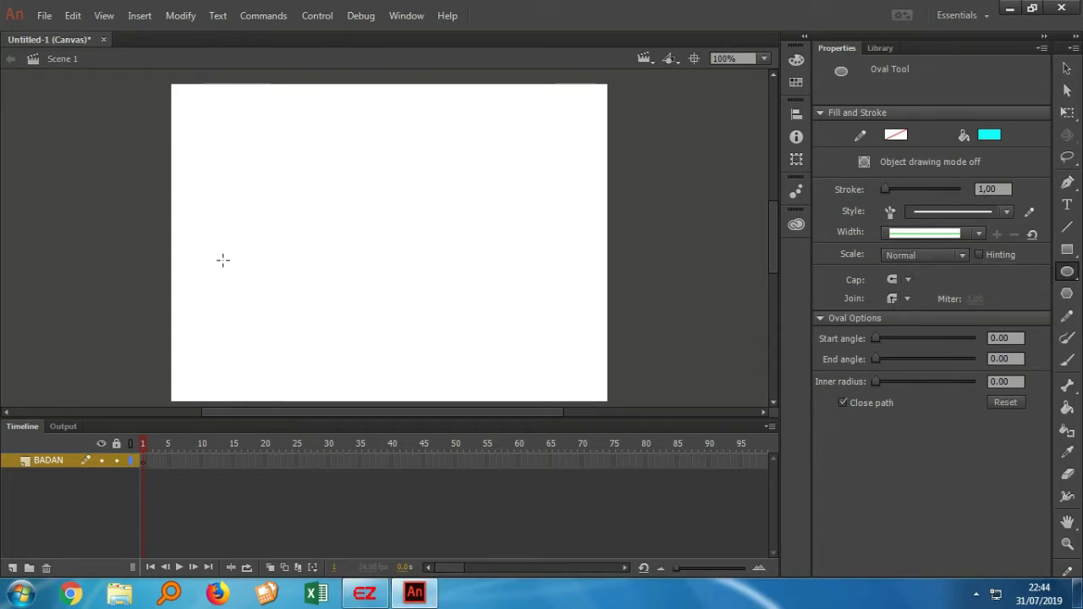
drag(203, 262, 461, 307)
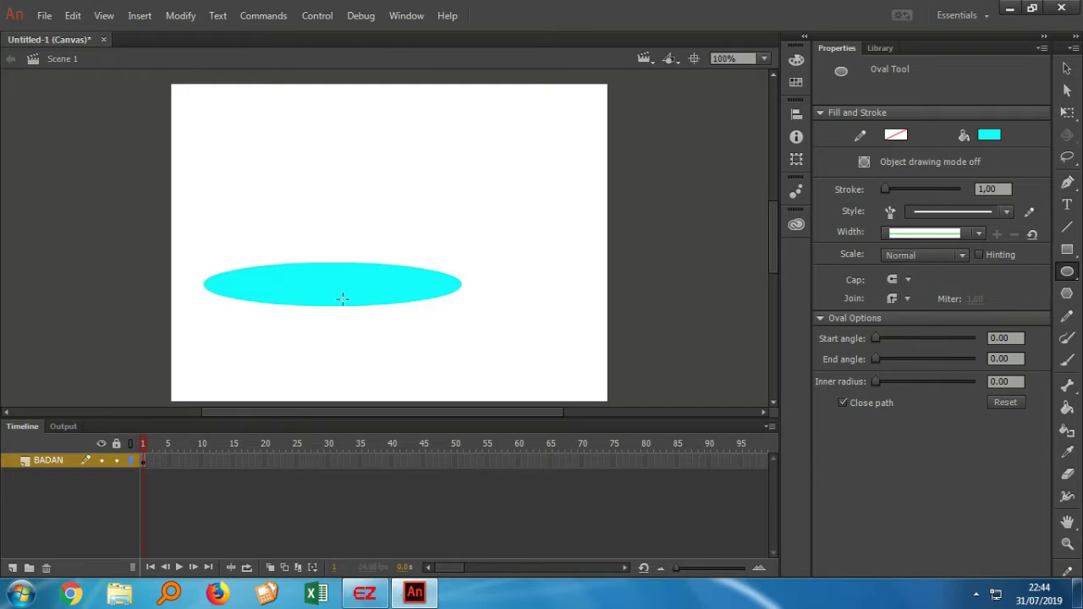
key(v)
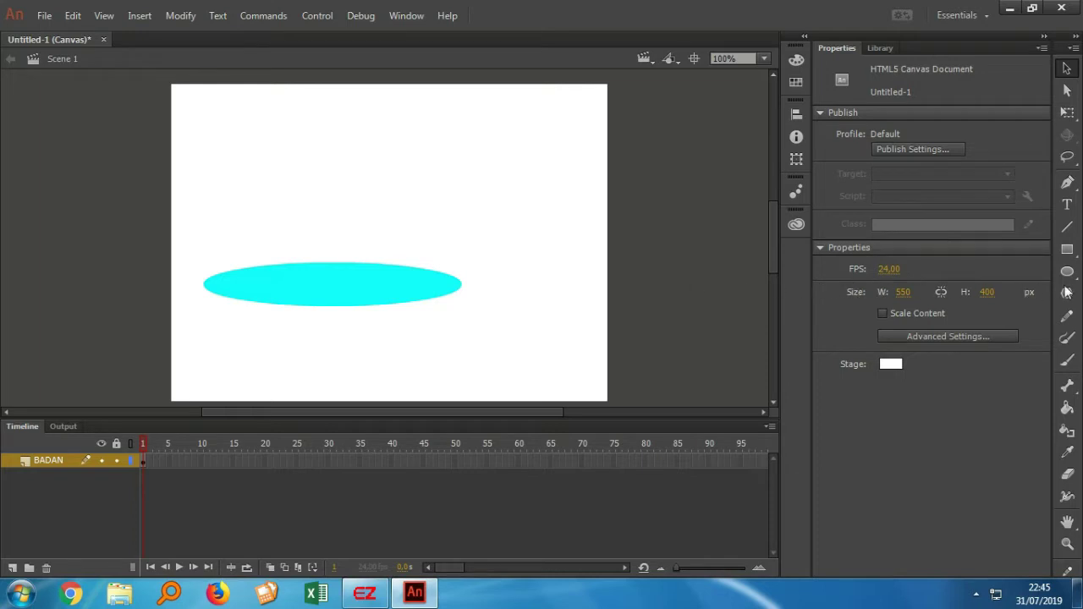
- Switch to the Delete Anchor Point tool for reshaping the cyan oval
click(1073, 191)
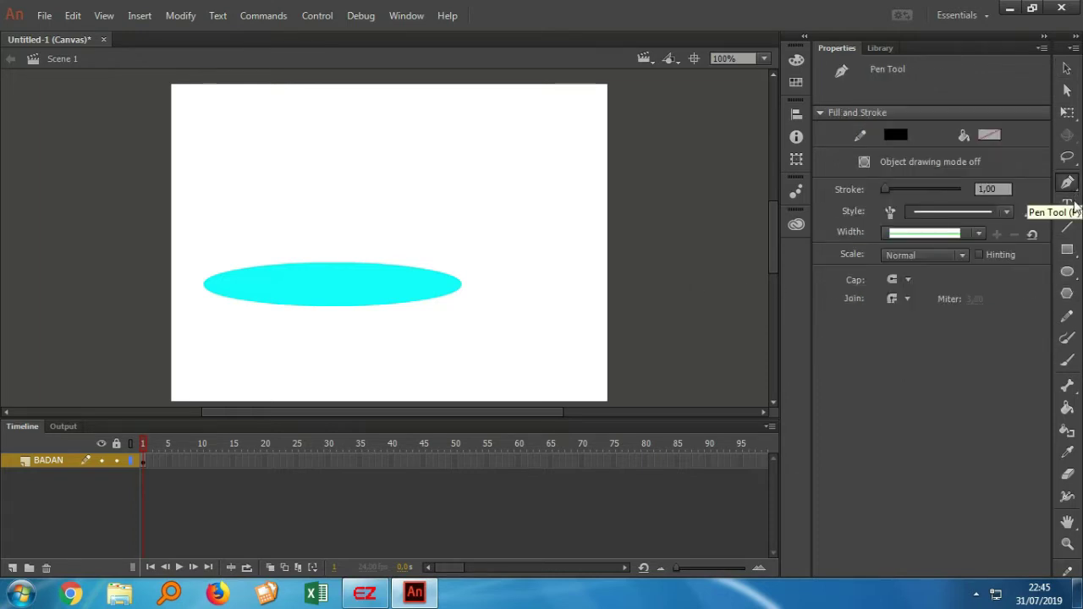
click(1068, 183)
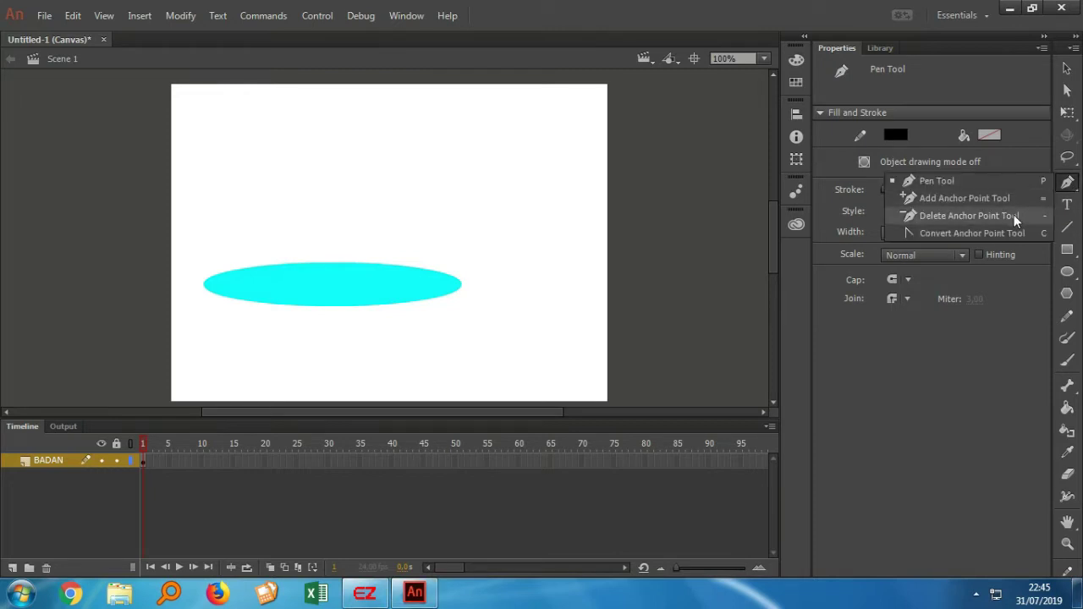
click(1067, 191)
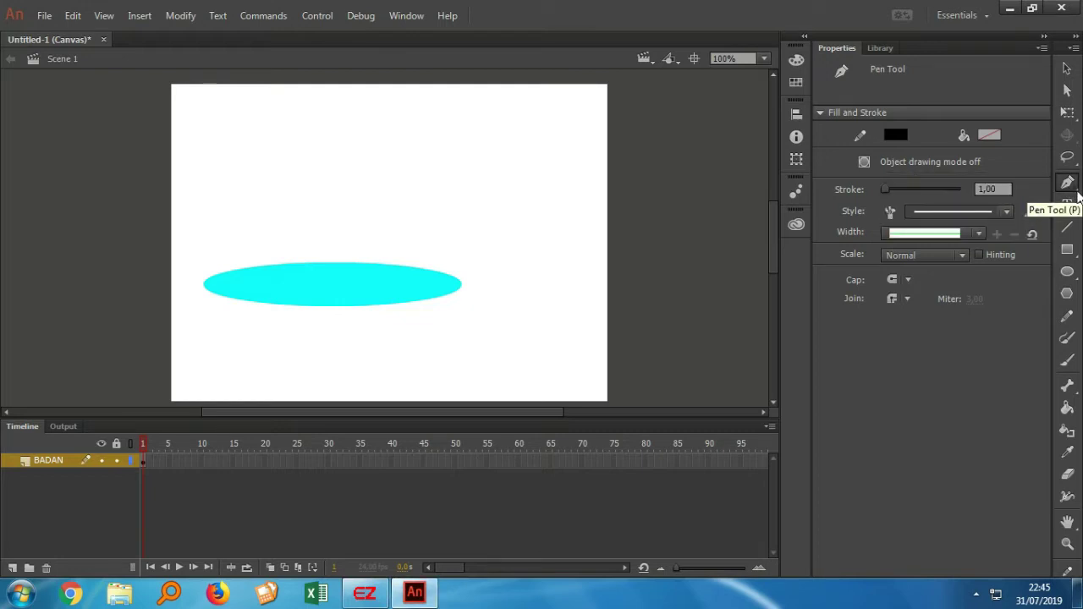
click(1073, 188)
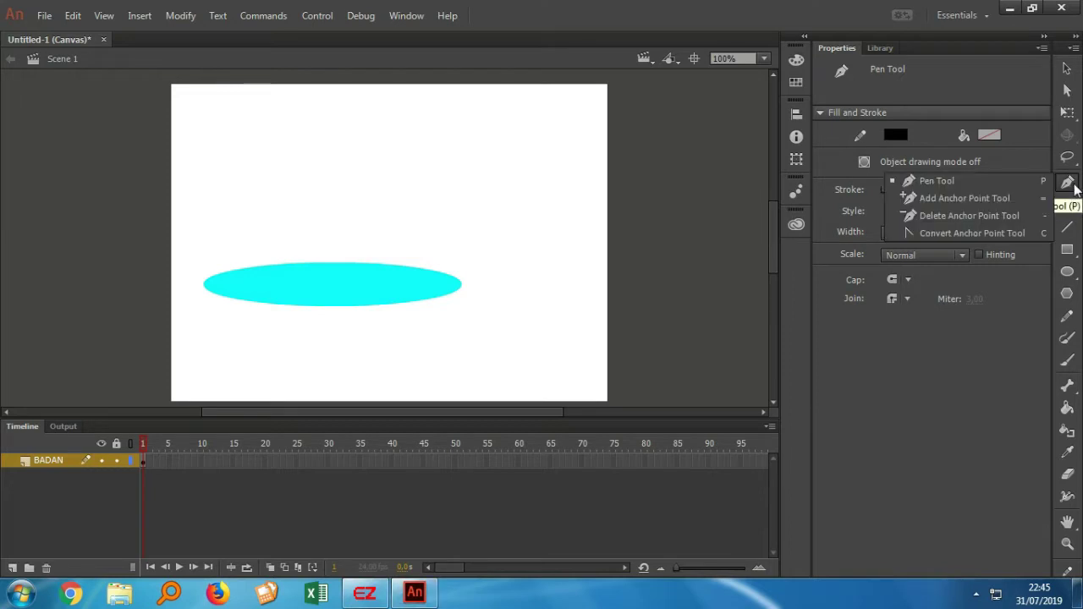
click(971, 214)
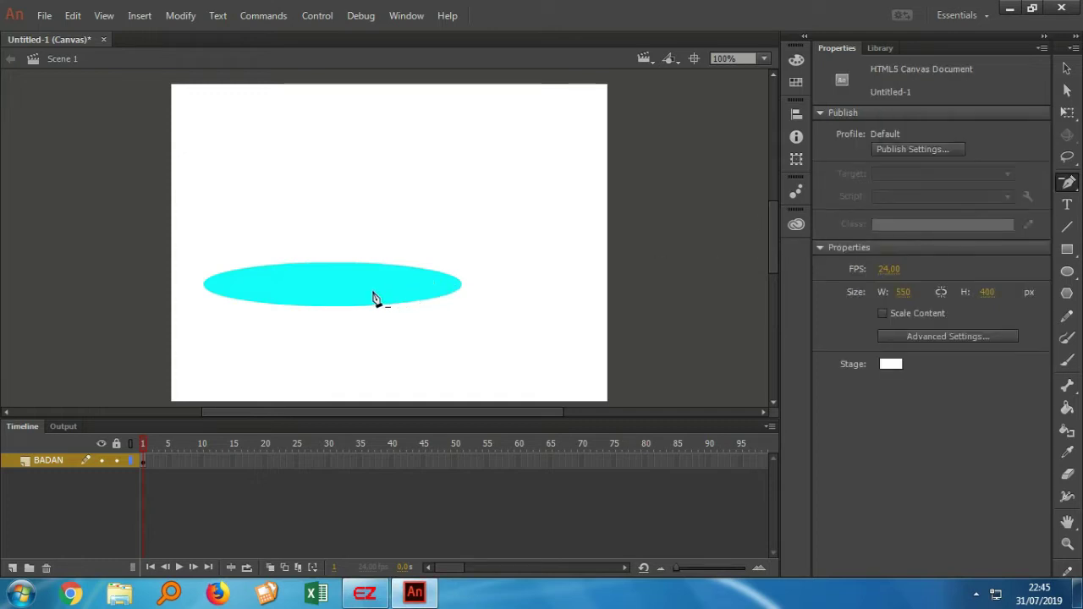
click(424, 305)
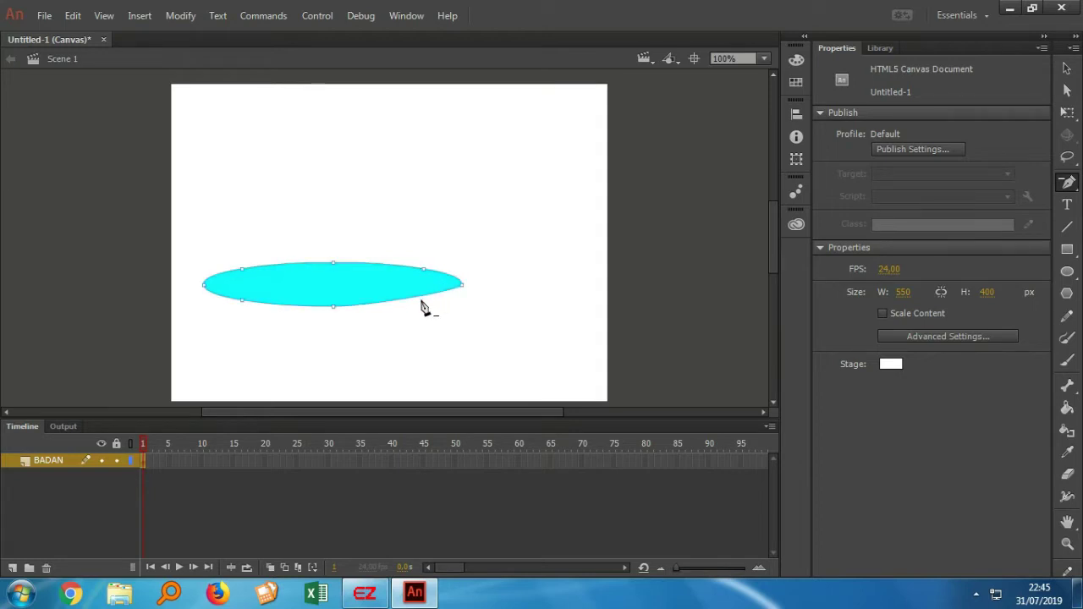
key(ctrl+z)
key(ctrl+z)
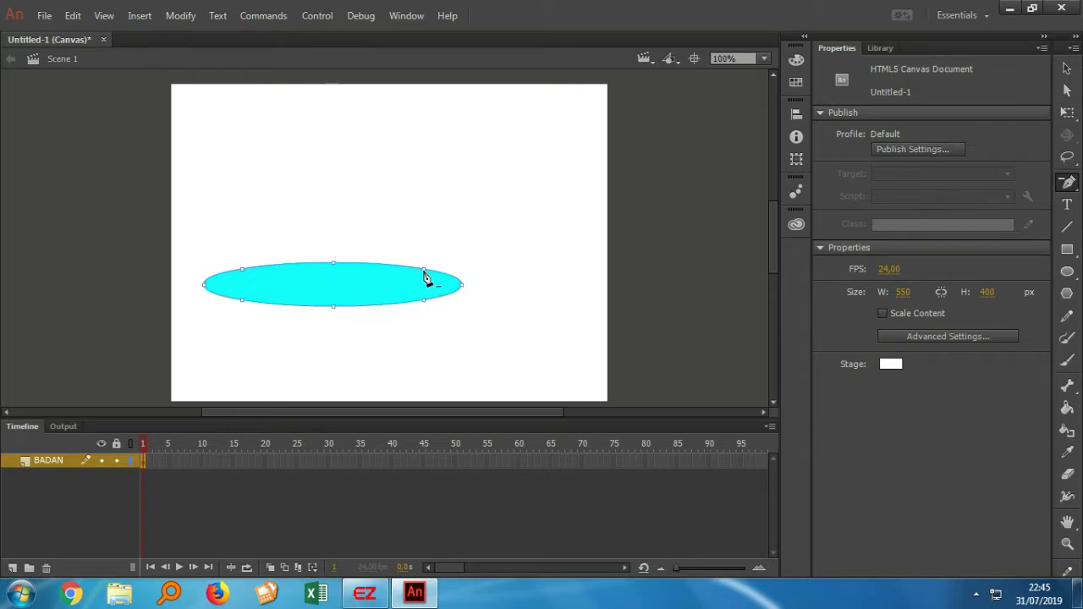
- Delete the three anchor points along the oval's upper edge to flatten its top, keeping both end points
click(424, 272)
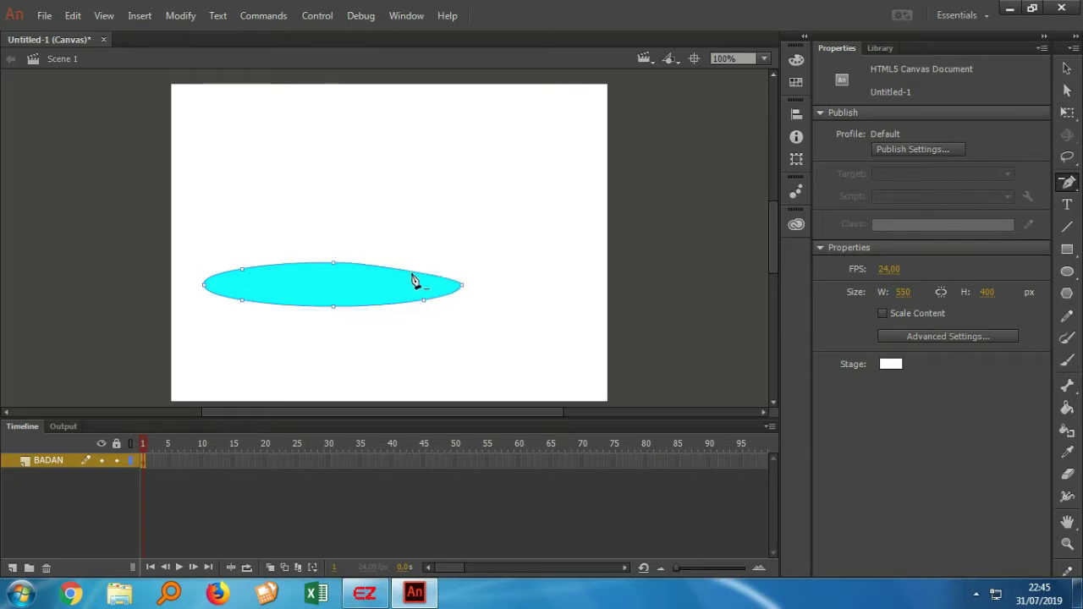
click(334, 267)
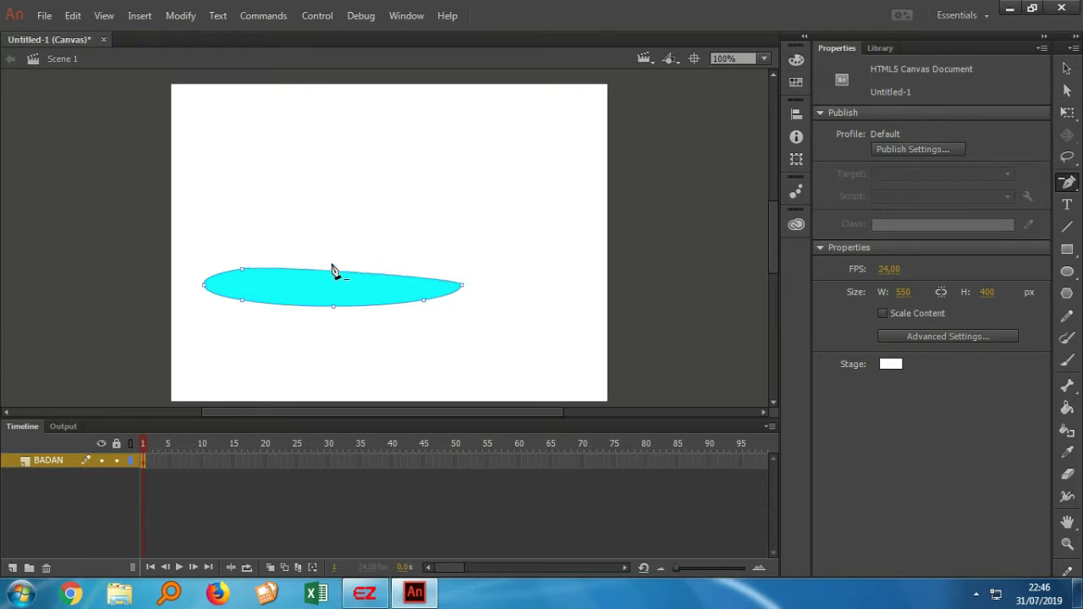
click(243, 273)
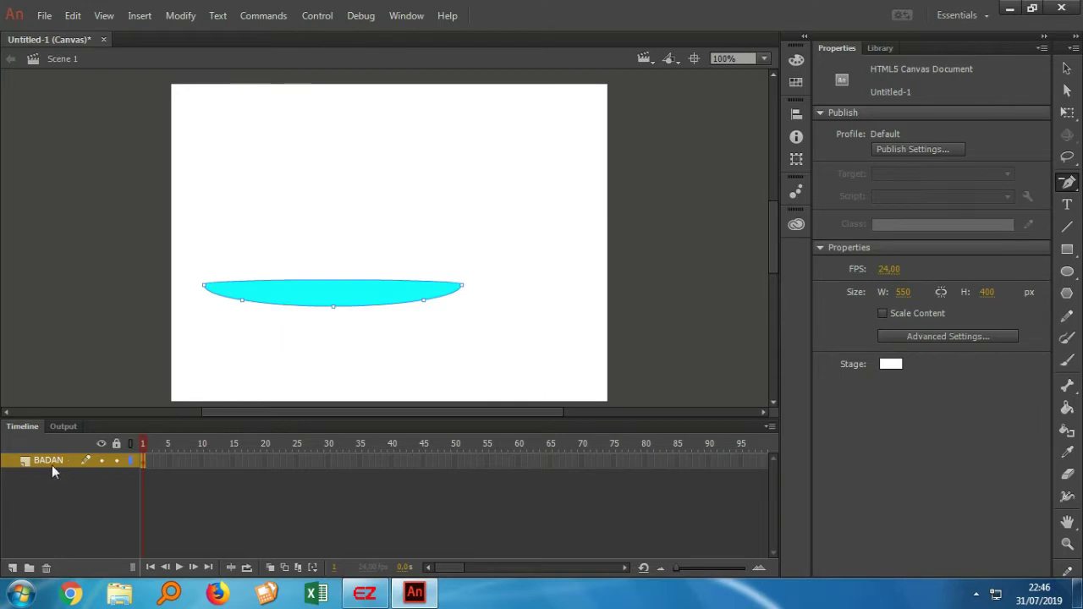
- Select the whole cyan shape and convert it to a Movie Clip symbol named BADAN
click(1067, 71)
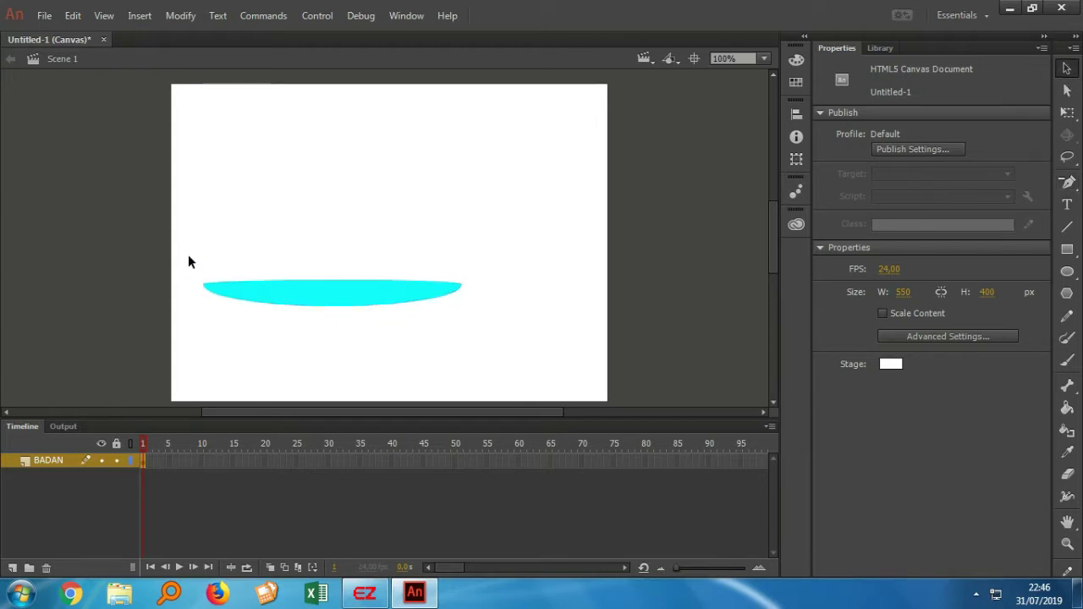
drag(188, 256, 498, 358)
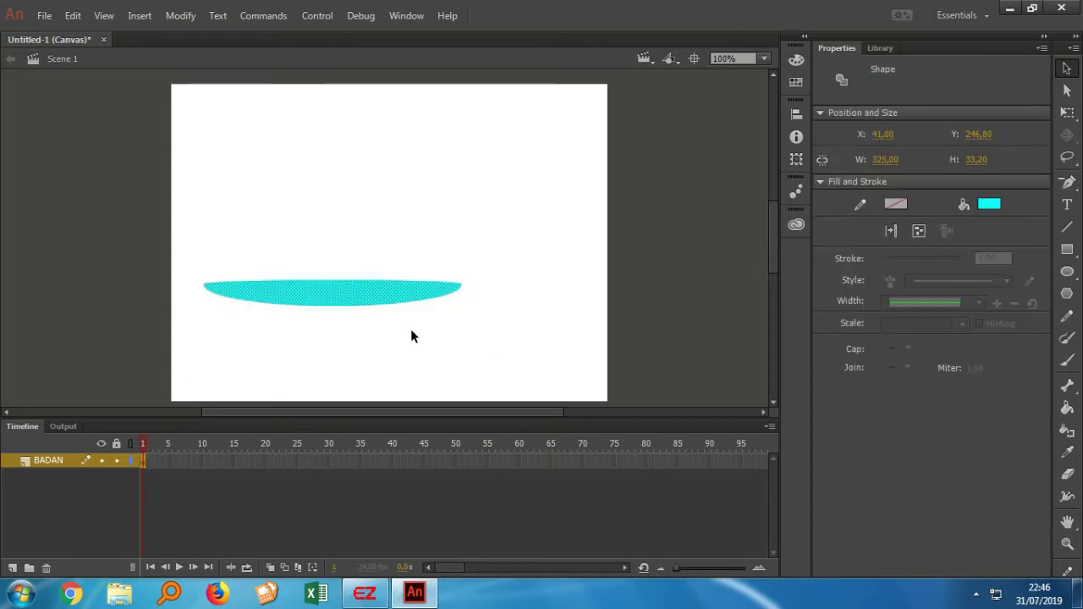
right_click(362, 298)
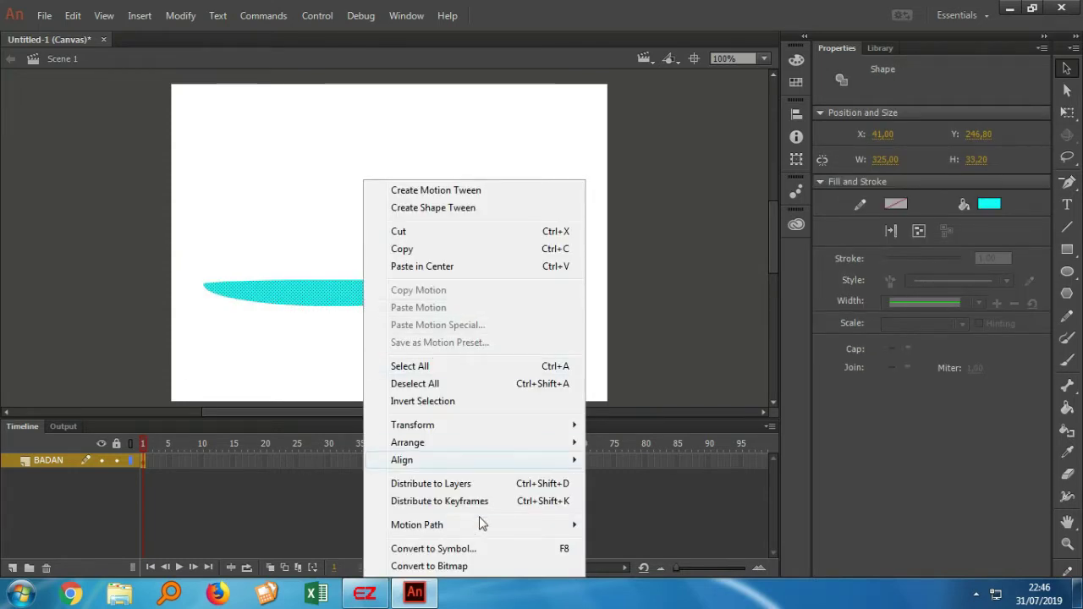
click(476, 548)
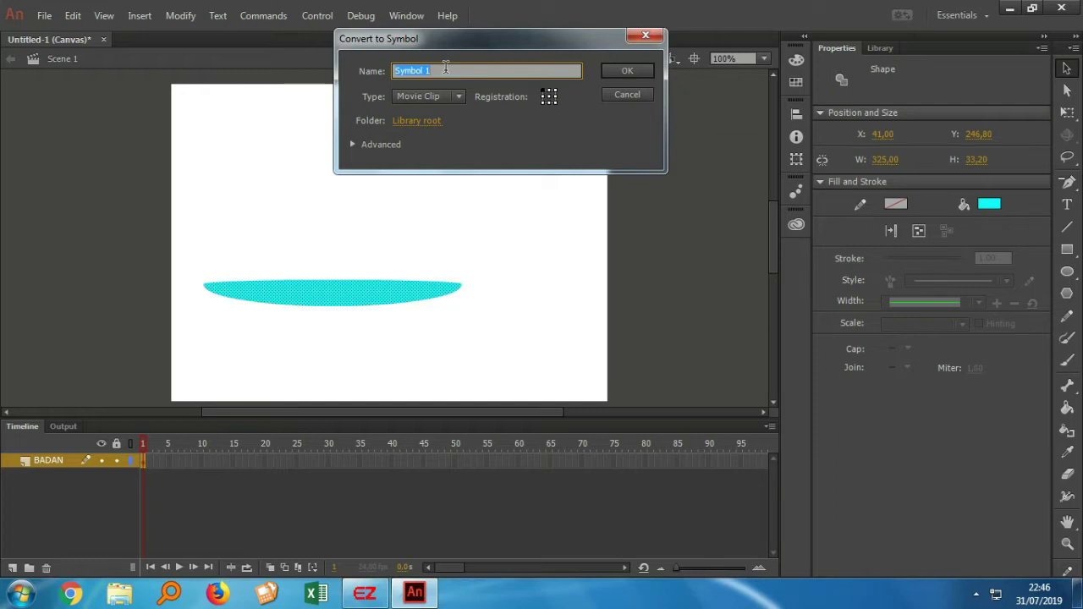
text(BADAN)
click(624, 71)
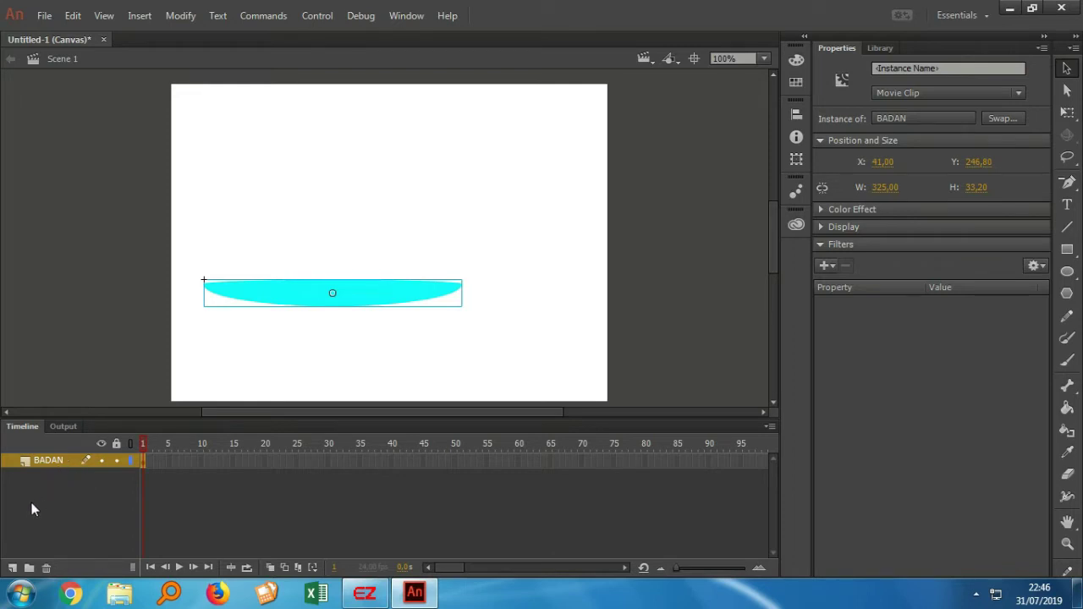
- Add a layer named SIRIP BAWAH KIRI above BADAN, widen the layer name column to show it fully, and lock the BADAN layer
click(14, 572)
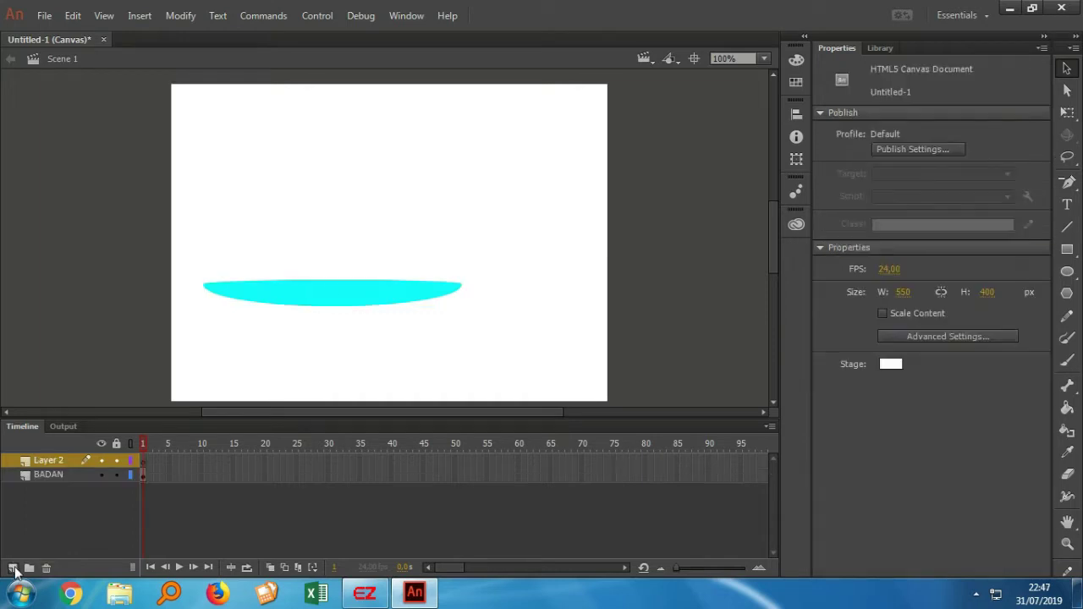
double_click(55, 459)
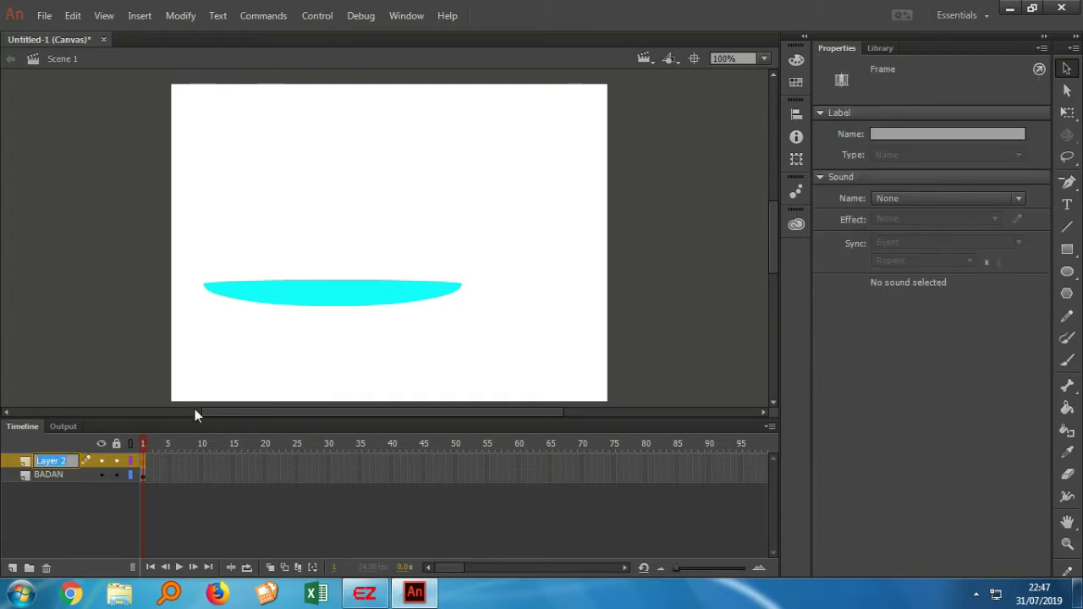
text(St)
text(R)
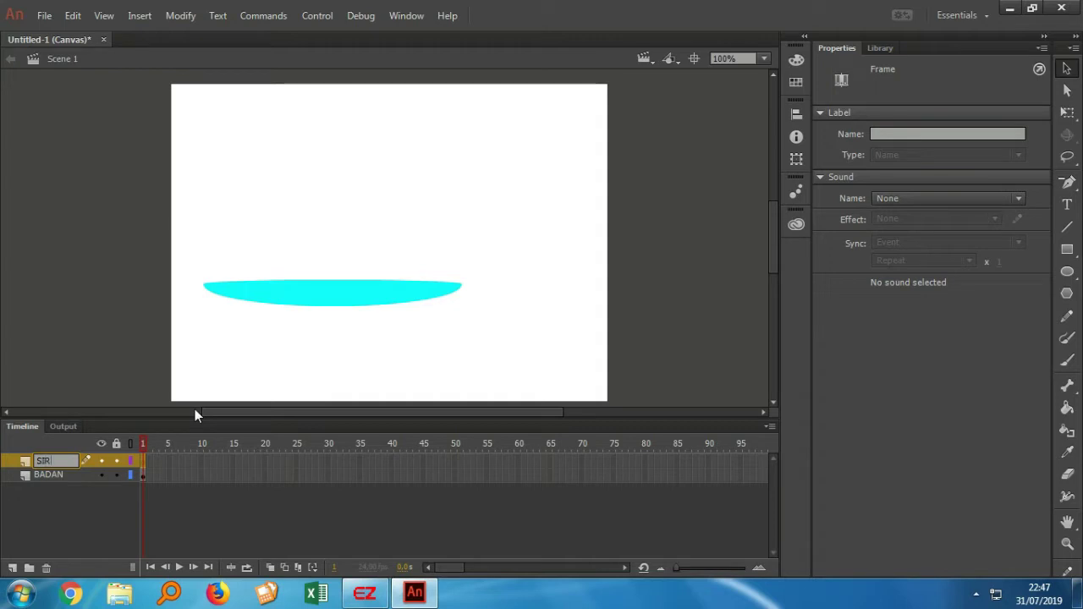
text(I)
text(P)
text( BAWA)
text(H KI)
text(RI)
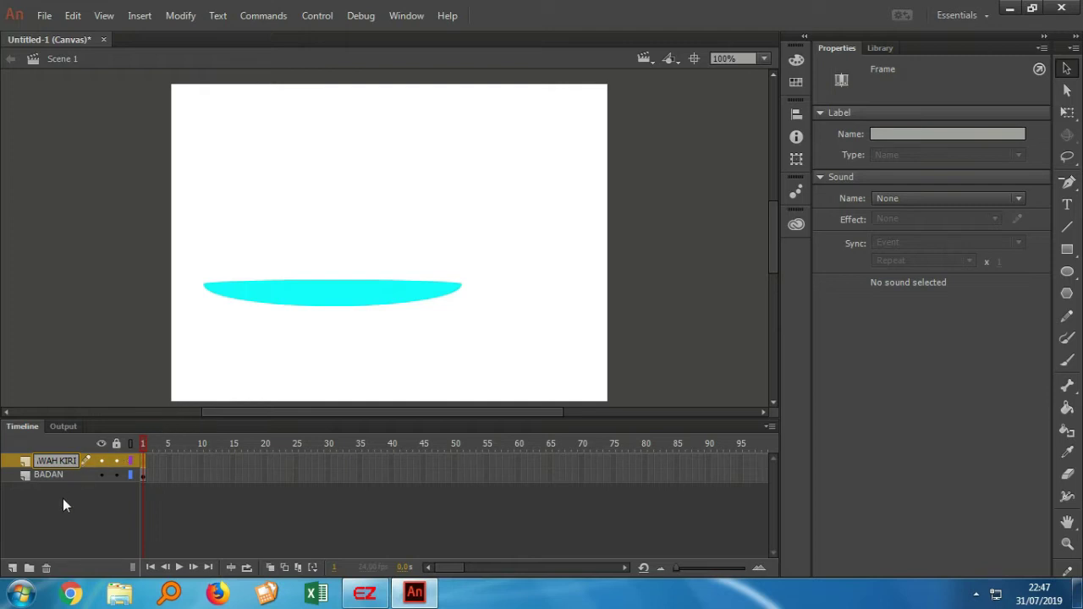
click(63, 499)
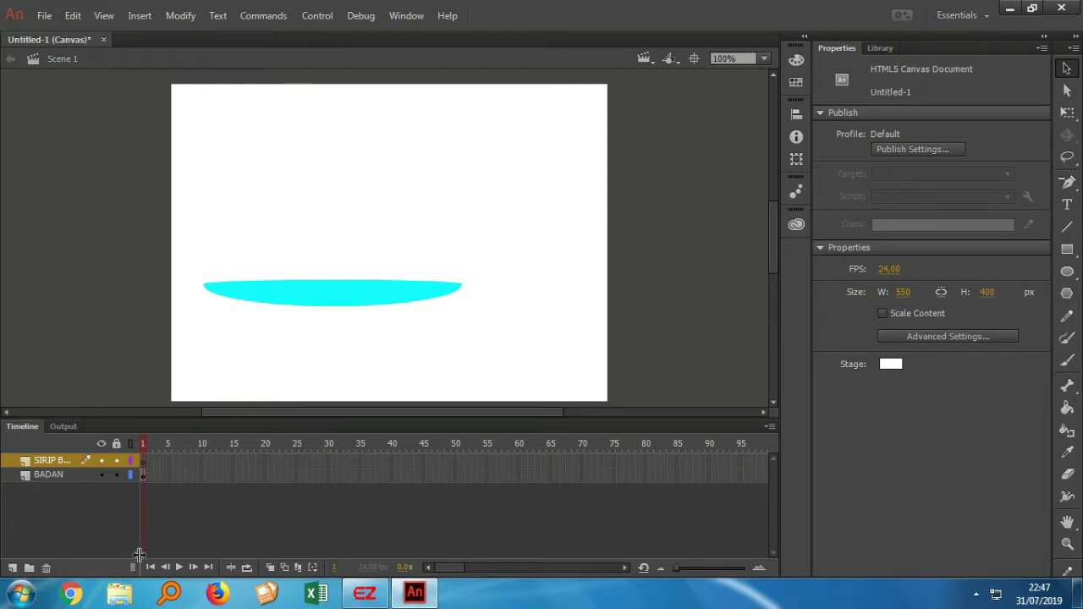
drag(139, 555, 187, 559)
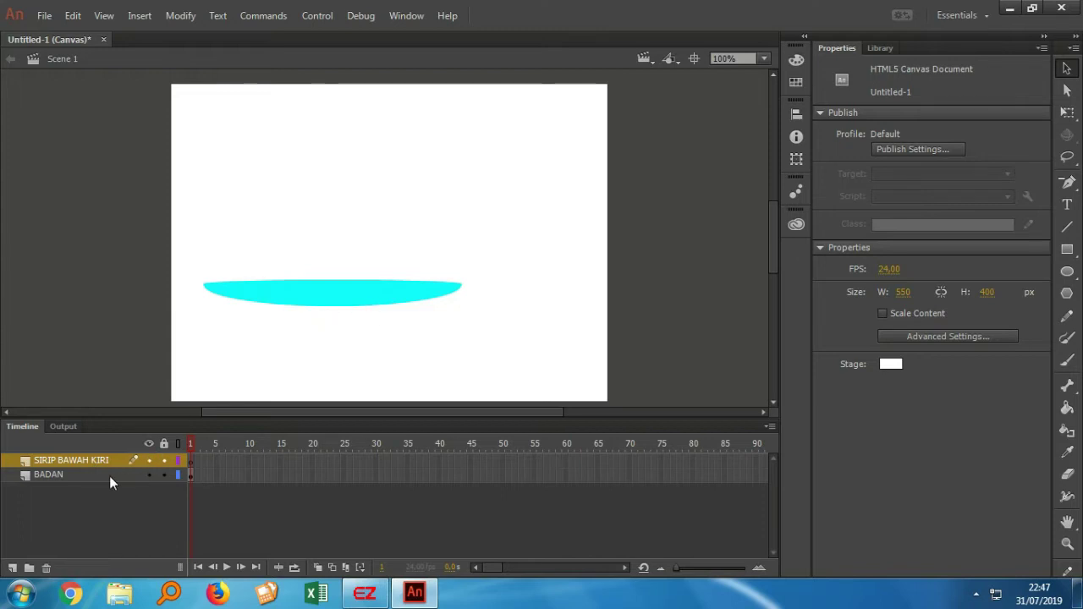
click(164, 475)
- Magnify the stage to 400% around the lower edge and right-hand end of the cyan body
click(1067, 546)
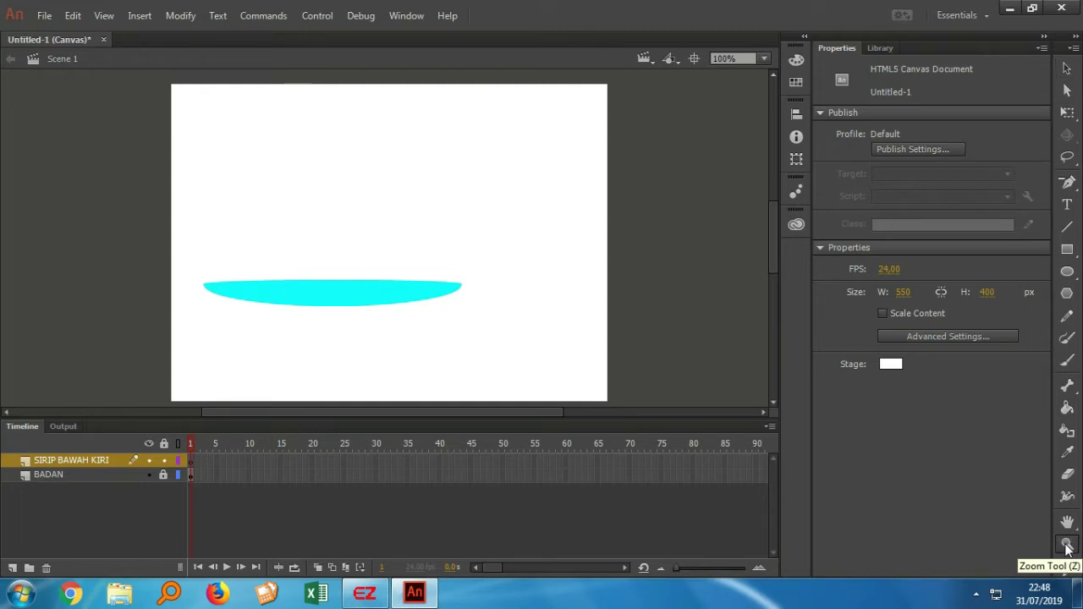
click(484, 298)
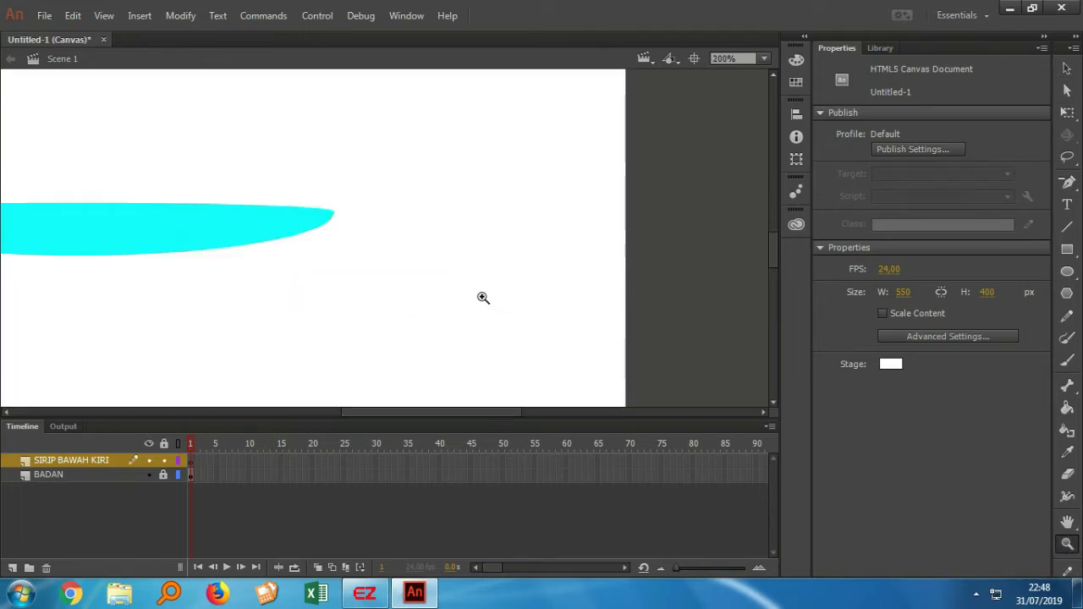
click(226, 197)
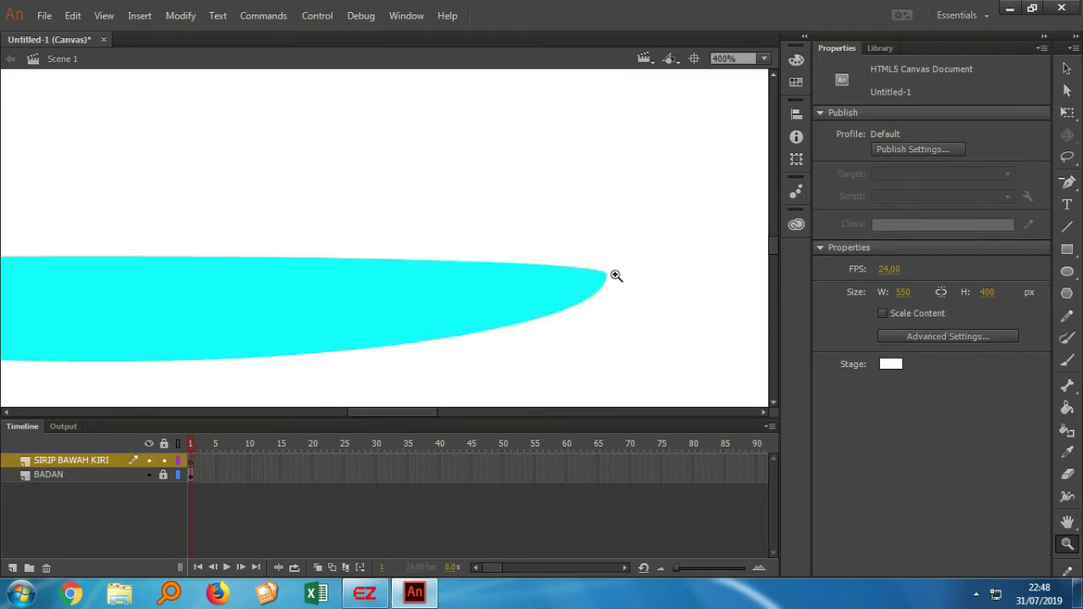
right_click(681, 305)
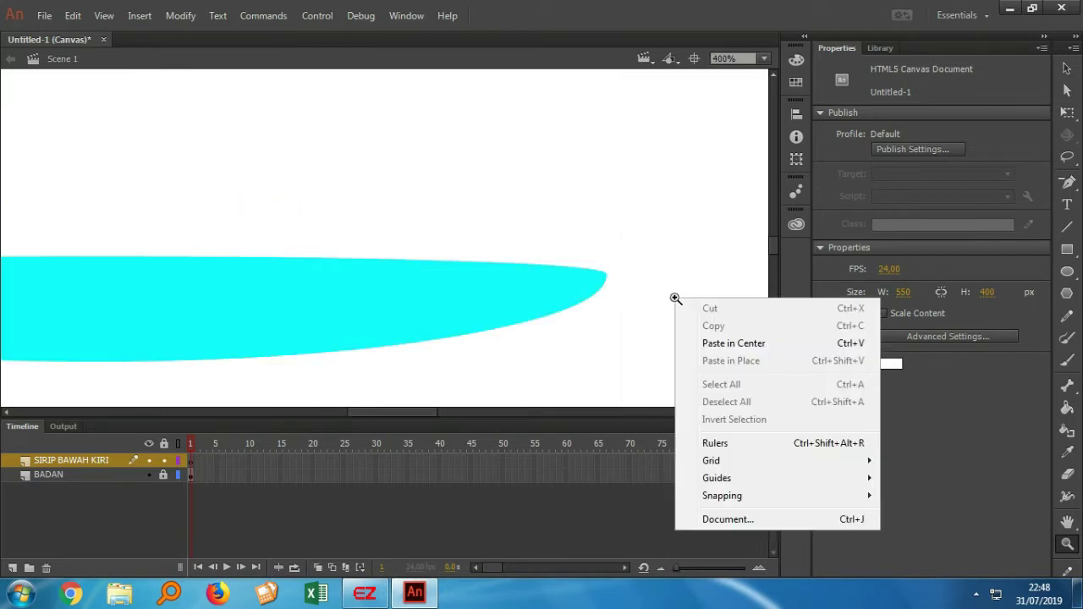
click(657, 286)
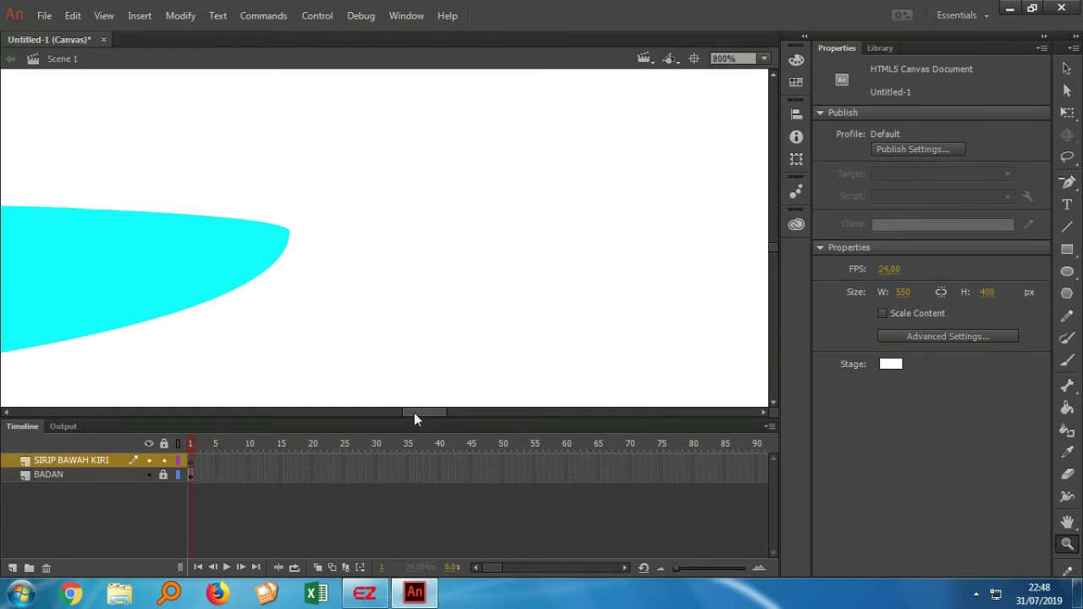
scroll(414, 412, left, 3)
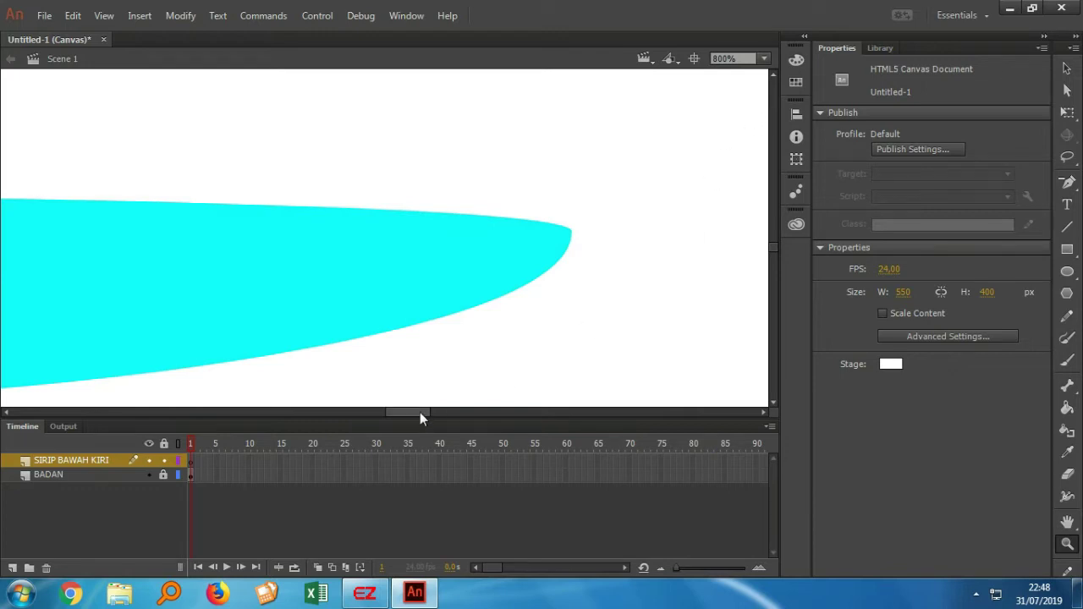
drag(420, 412, 395, 413)
scroll(682, 254, down, 1)
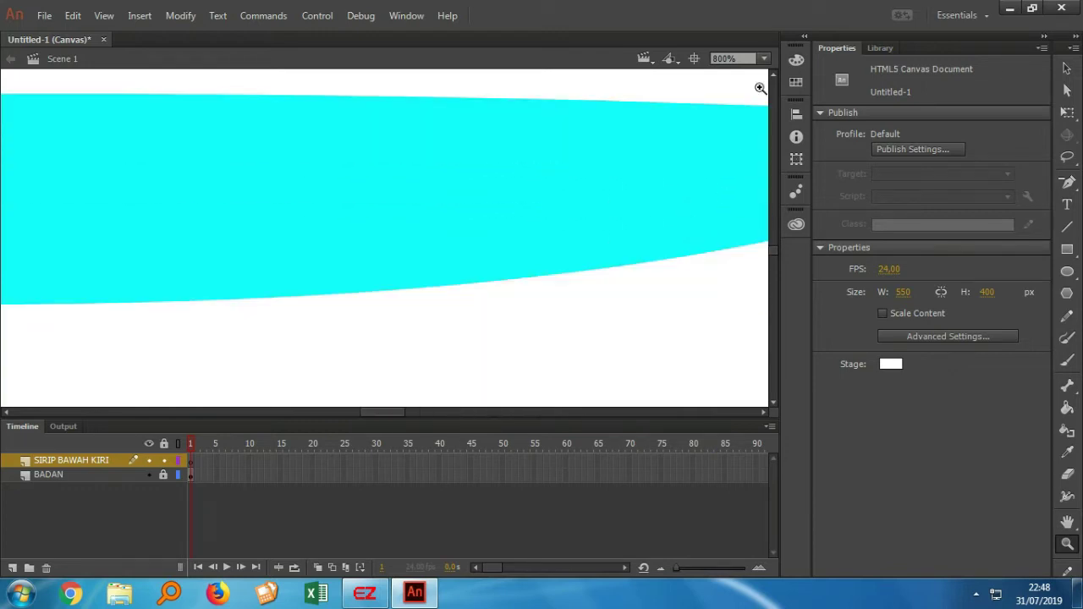
click(764, 59)
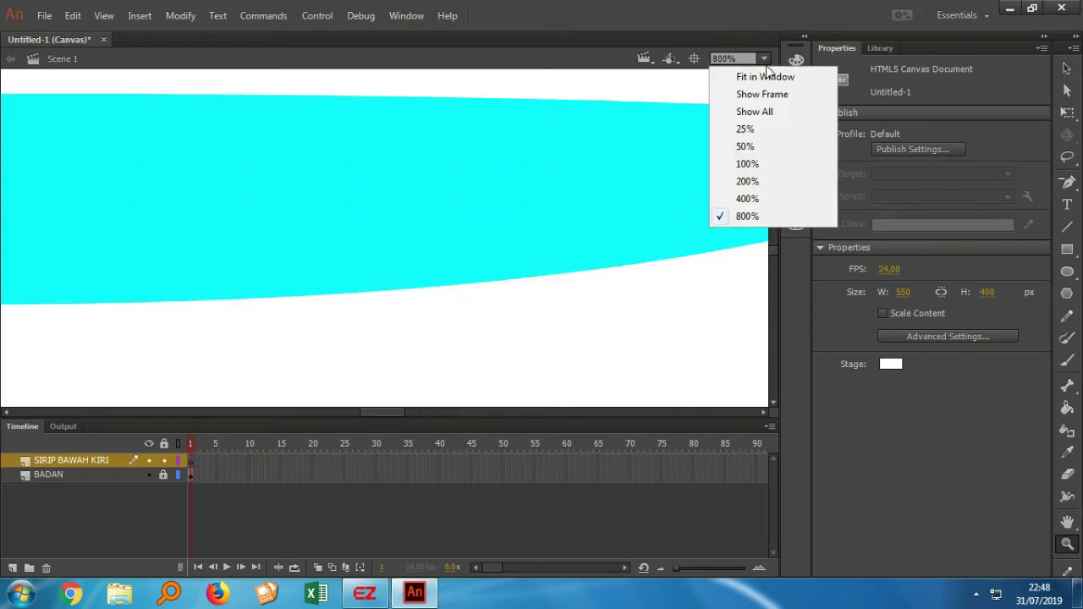
click(755, 200)
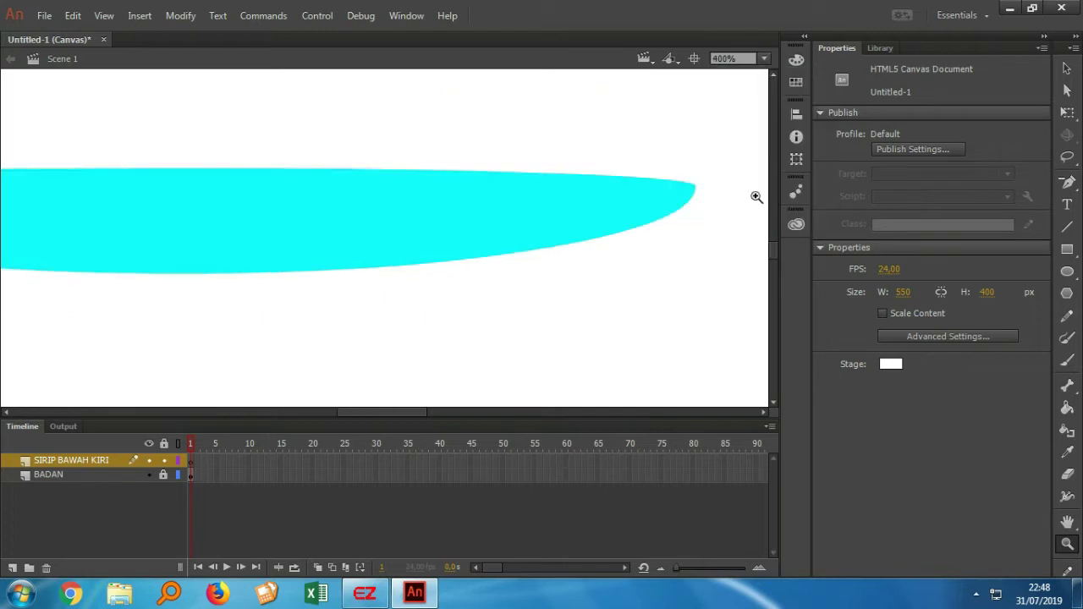
click(764, 59)
click(756, 183)
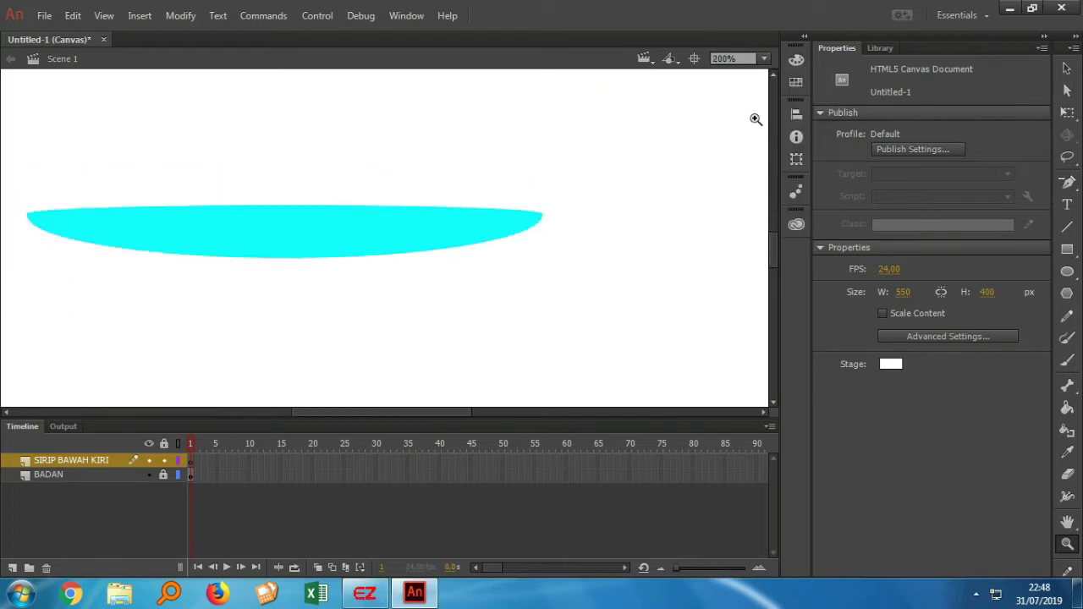
click(764, 58)
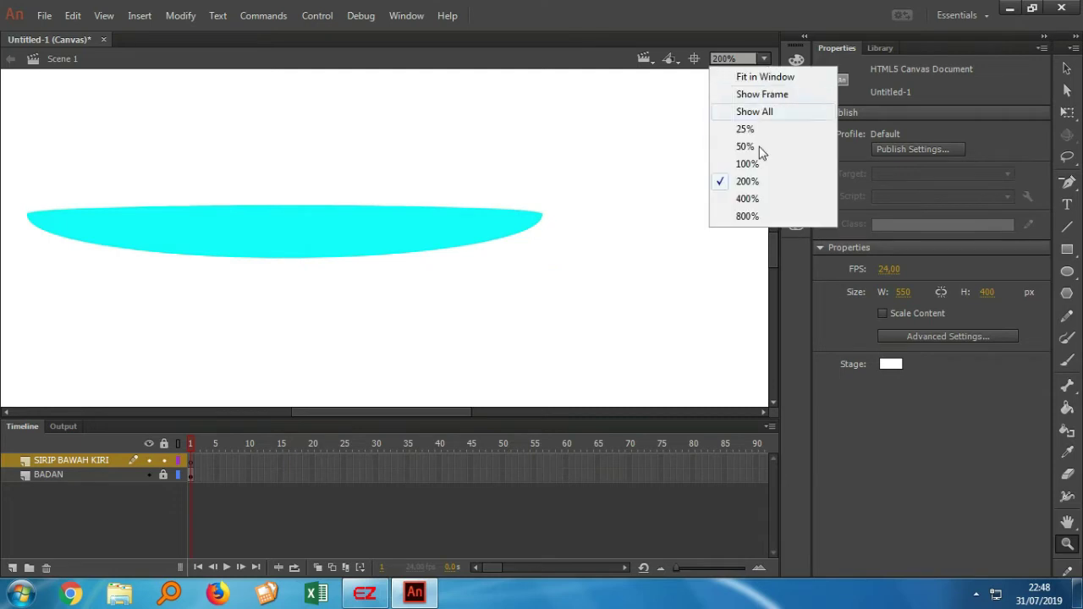
click(748, 199)
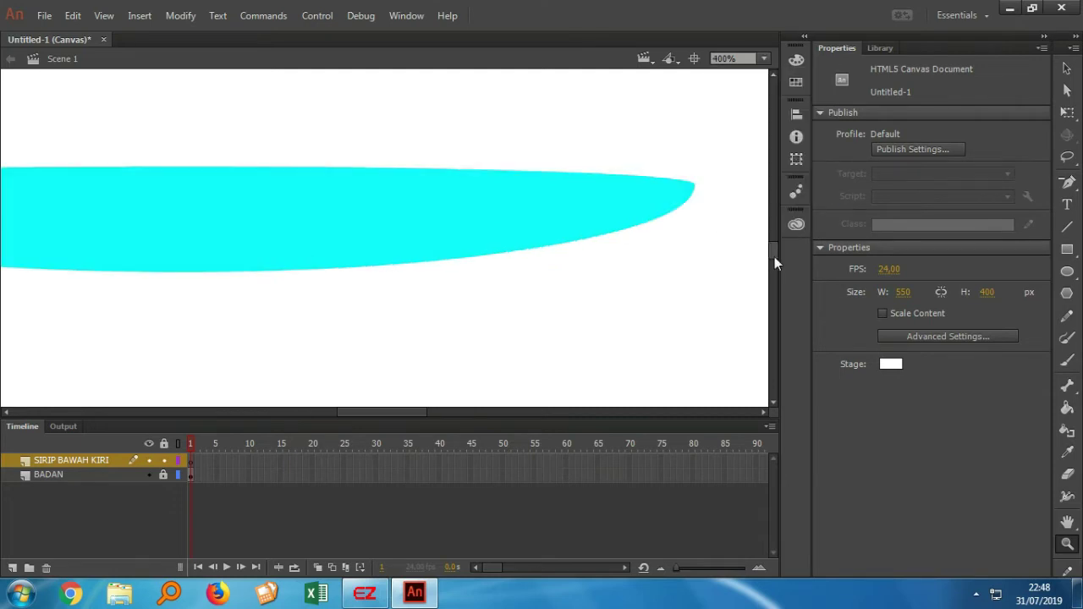
scroll(774, 253, up, 3)
scroll(756, 273, down, 2)
mouse_move(407, 410)
mouse_down()
mouse_move(362, 407)
mouse_move(391, 408)
mouse_up()
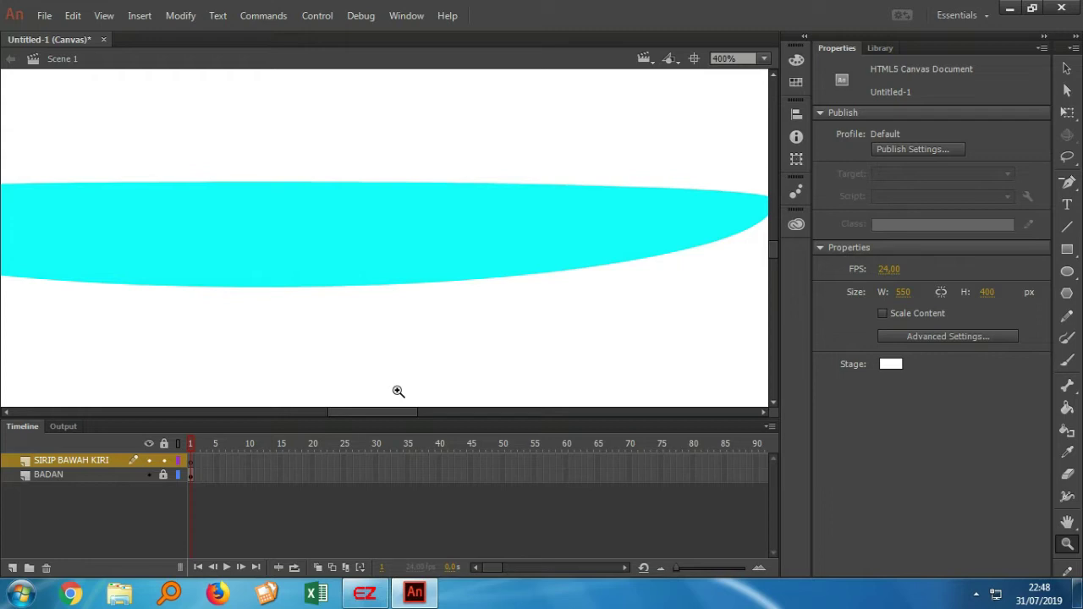
- Draw a crimson-filled, black-outlined rectangle about 26 by 21 px across the body's lower edge on the SIRIP BAWAH KIRI layer
click(1067, 251)
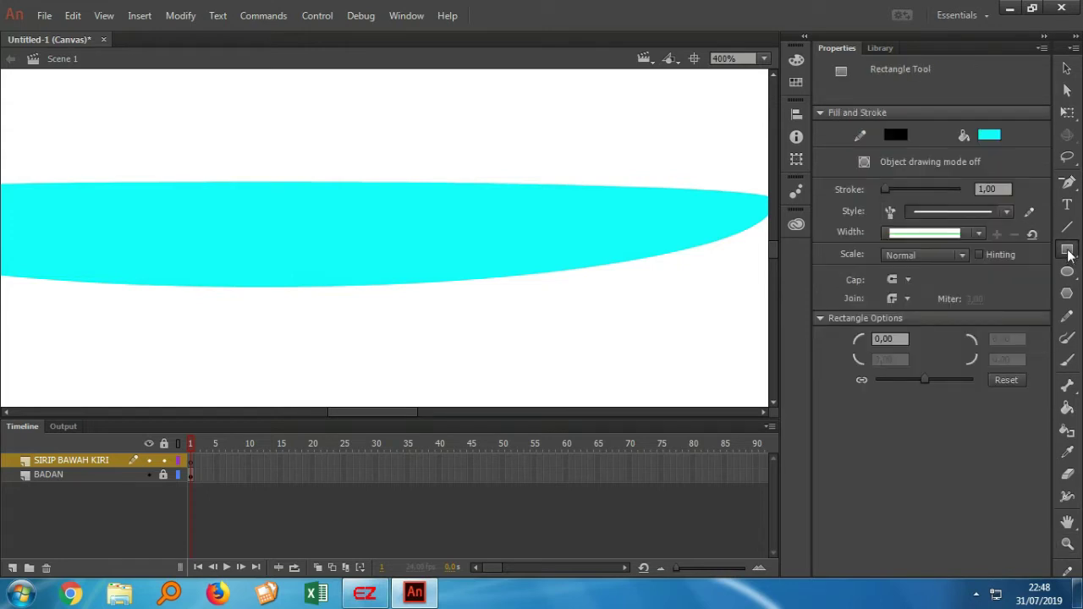
click(991, 137)
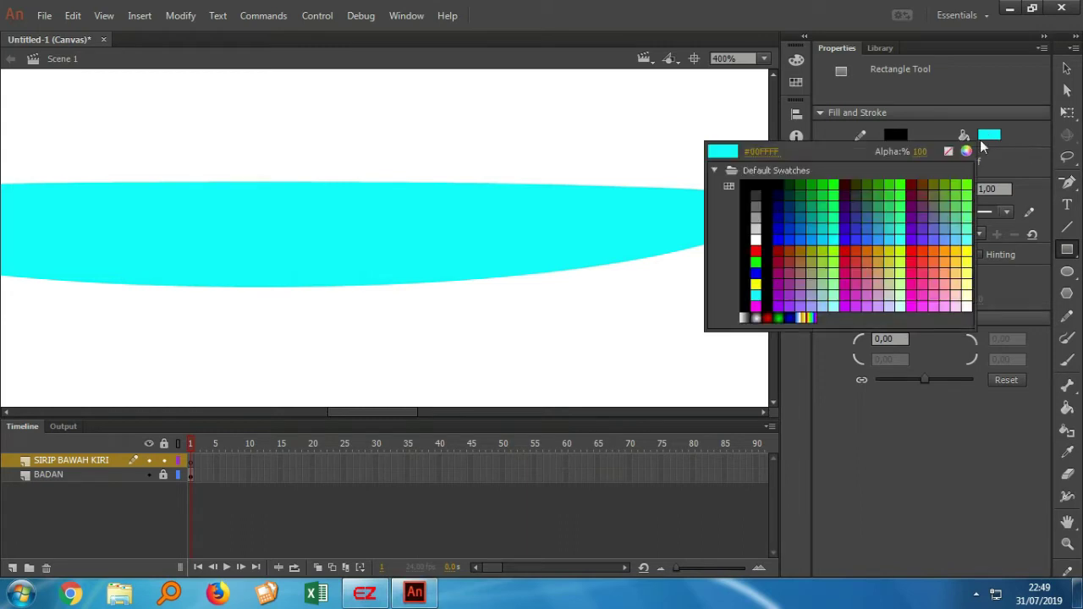
click(845, 260)
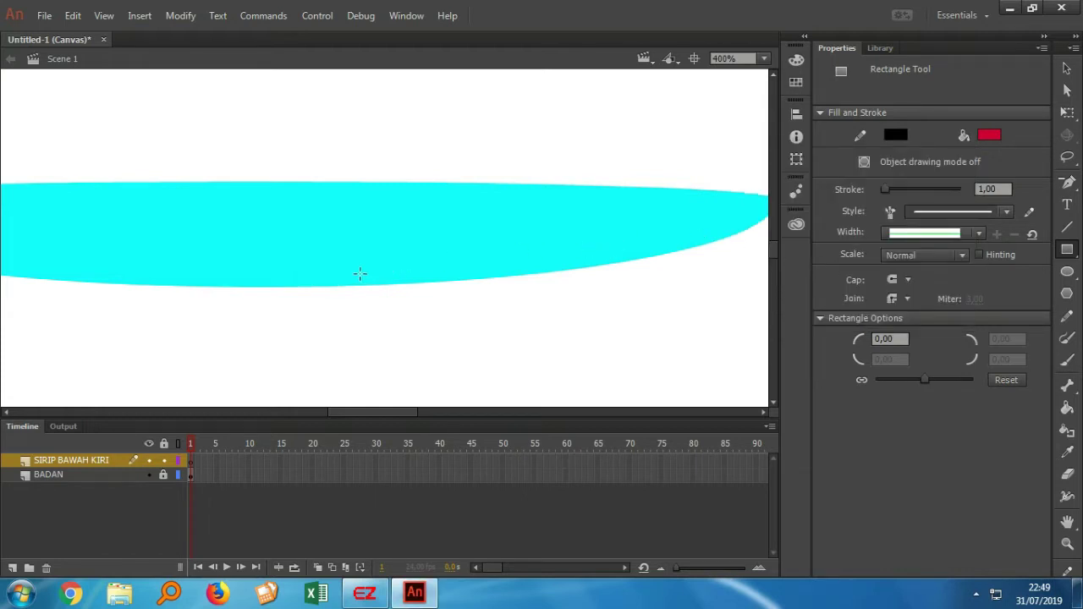
mouse_move(359, 270)
mouse_down()
mouse_move(397, 304)
mouse_move(452, 329)
mouse_move(440, 336)
mouse_up()
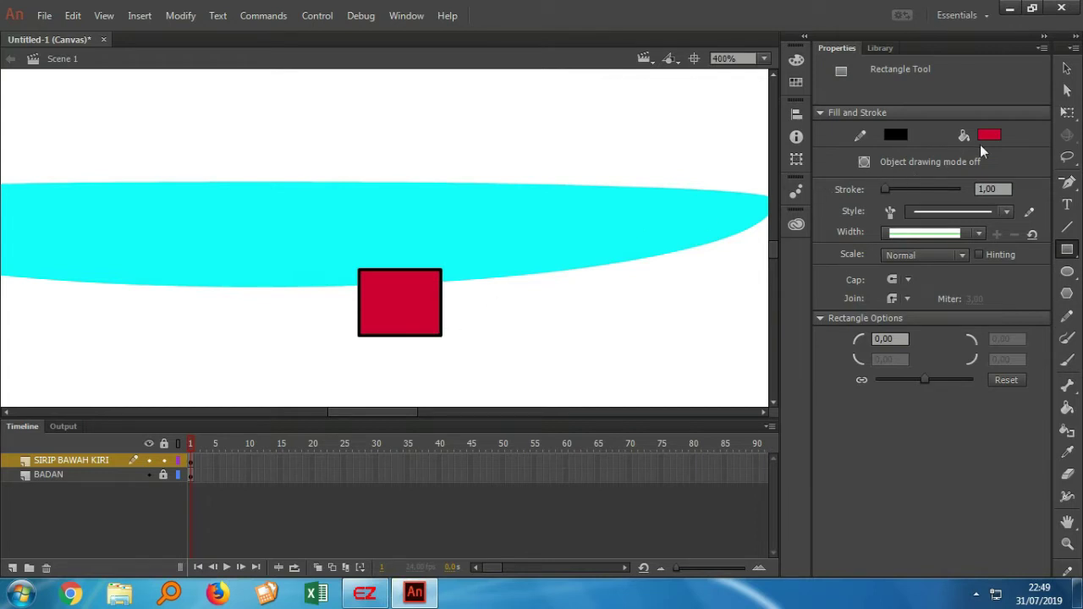
- Select the whole red rectangle and thin its outline to a 0,10 stroke
click(1066, 72)
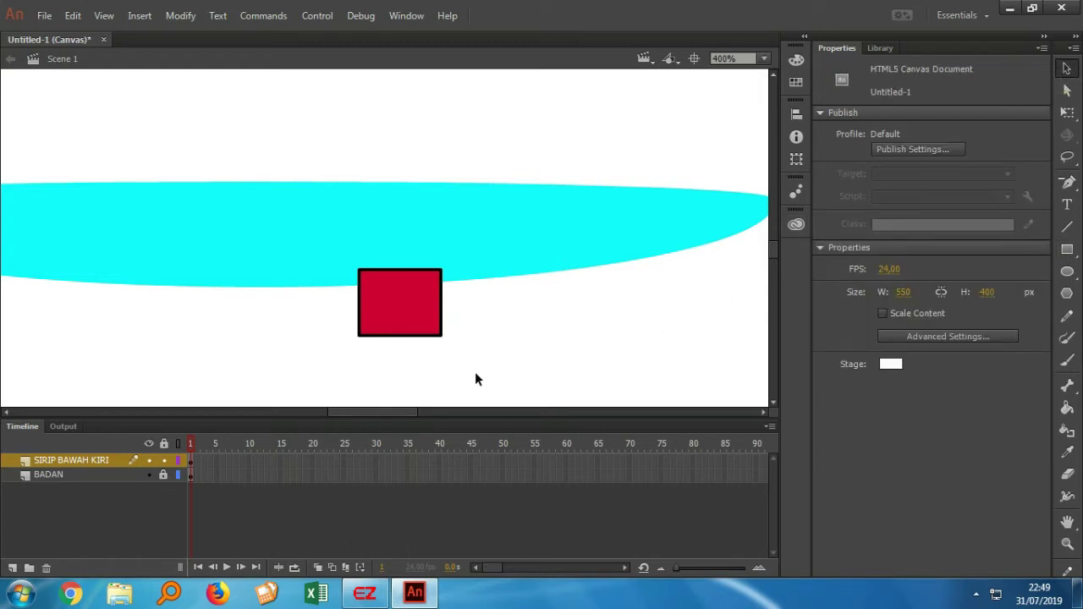
drag(459, 372, 343, 243)
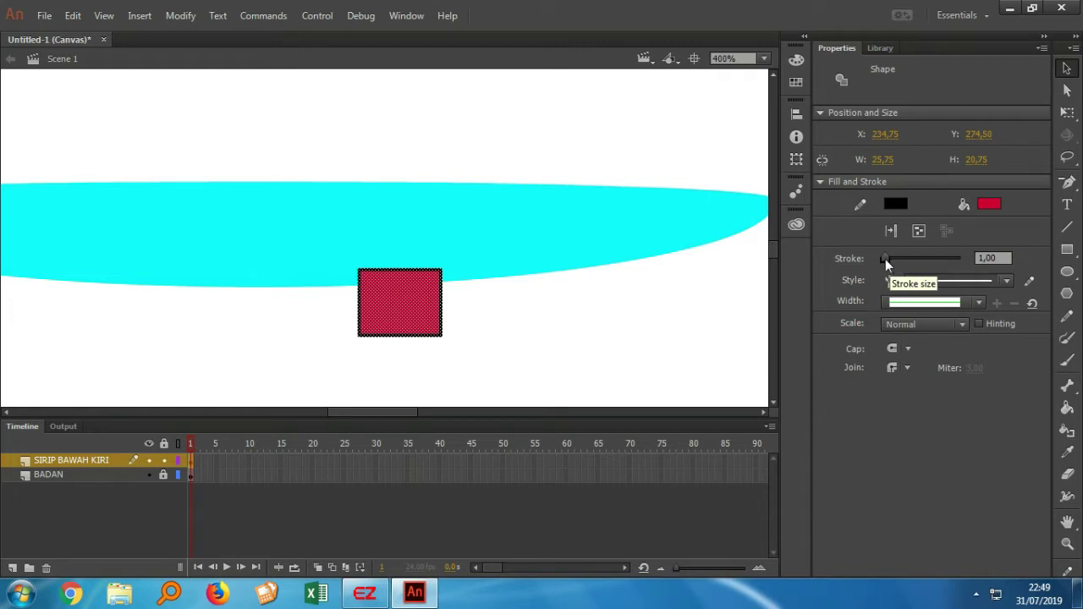
drag(885, 263, 879, 264)
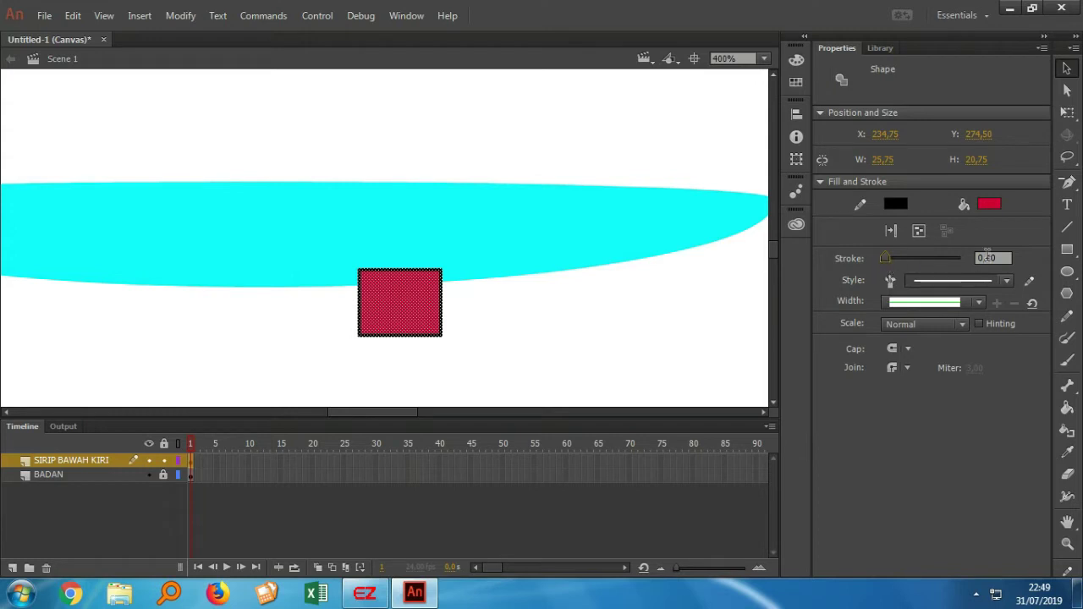
click(688, 288)
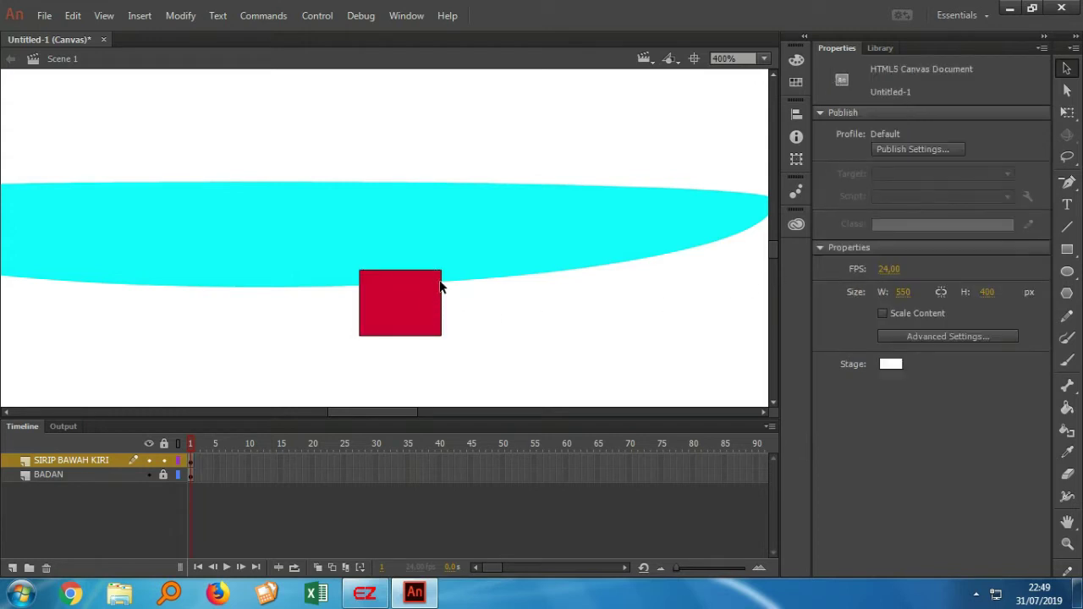
drag(471, 348, 306, 254)
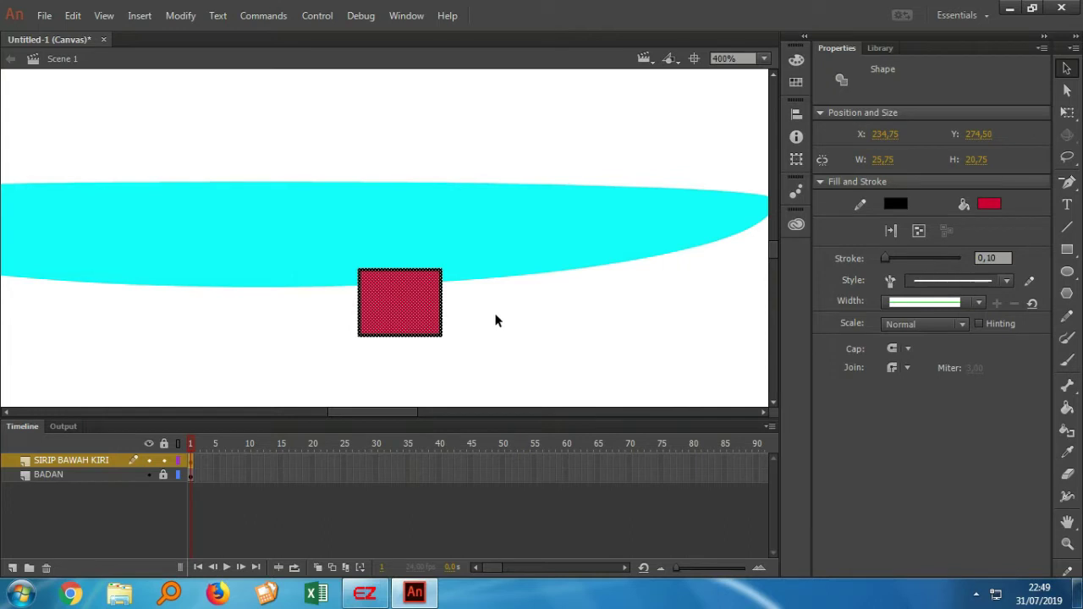
click(535, 306)
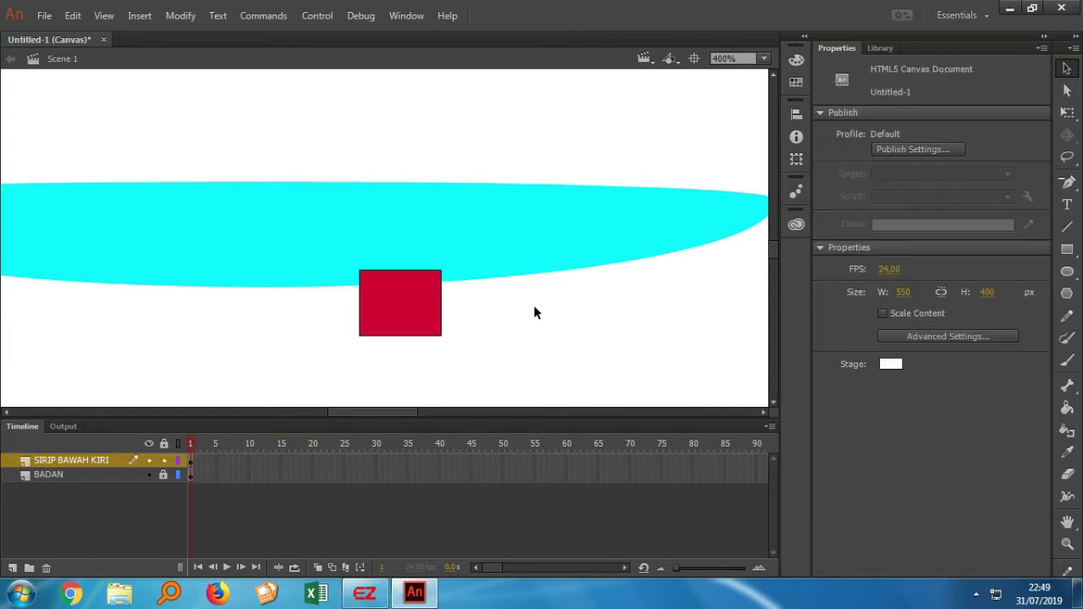
- Delete the red rectangle's lower-left anchor point to turn it into a triangle
click(1068, 188)
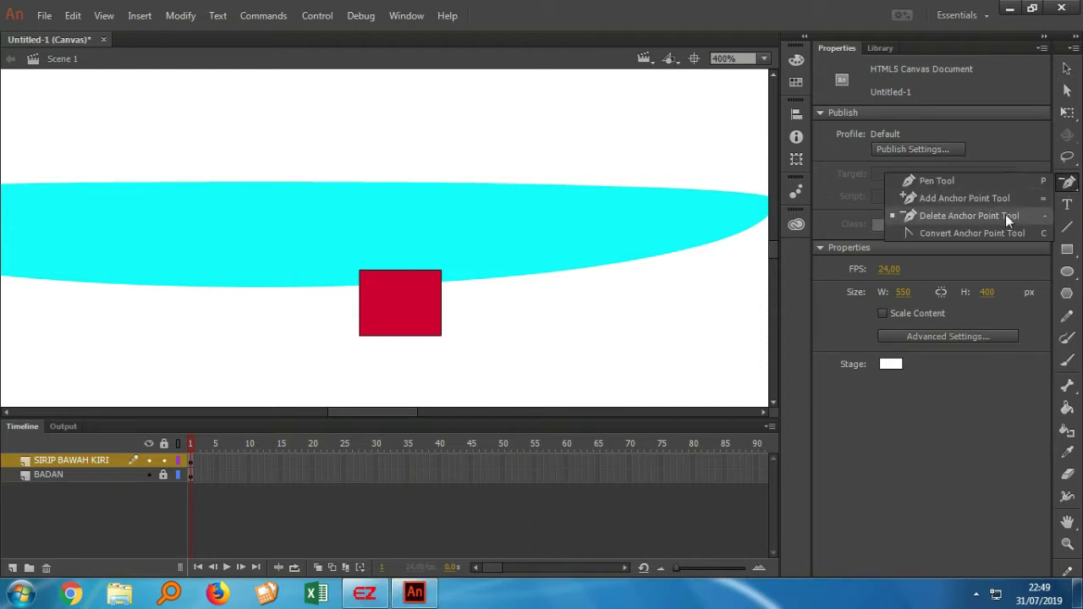
click(1005, 214)
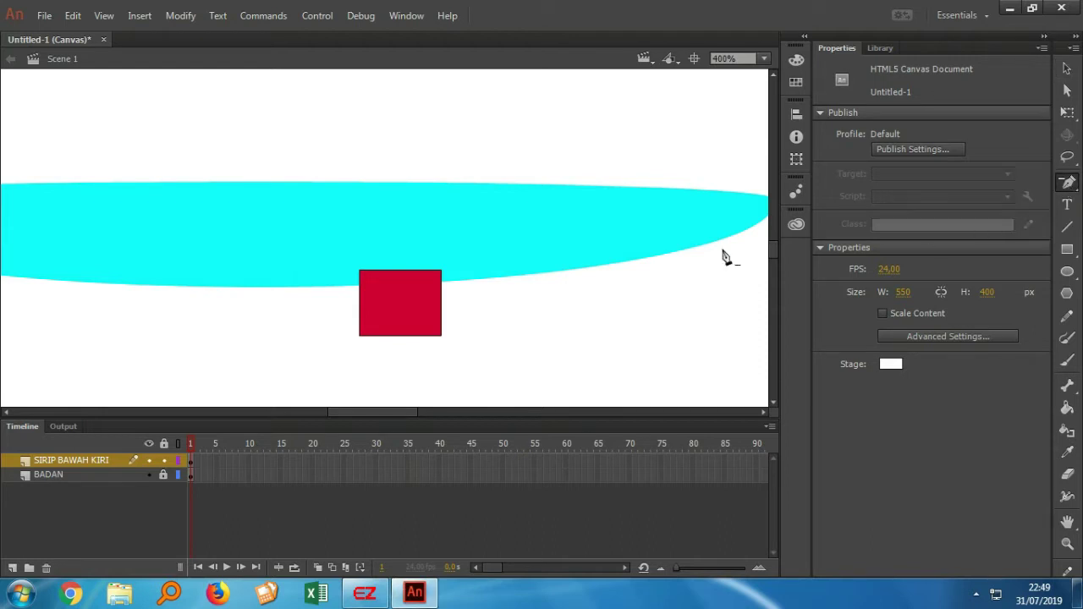
click(360, 337)
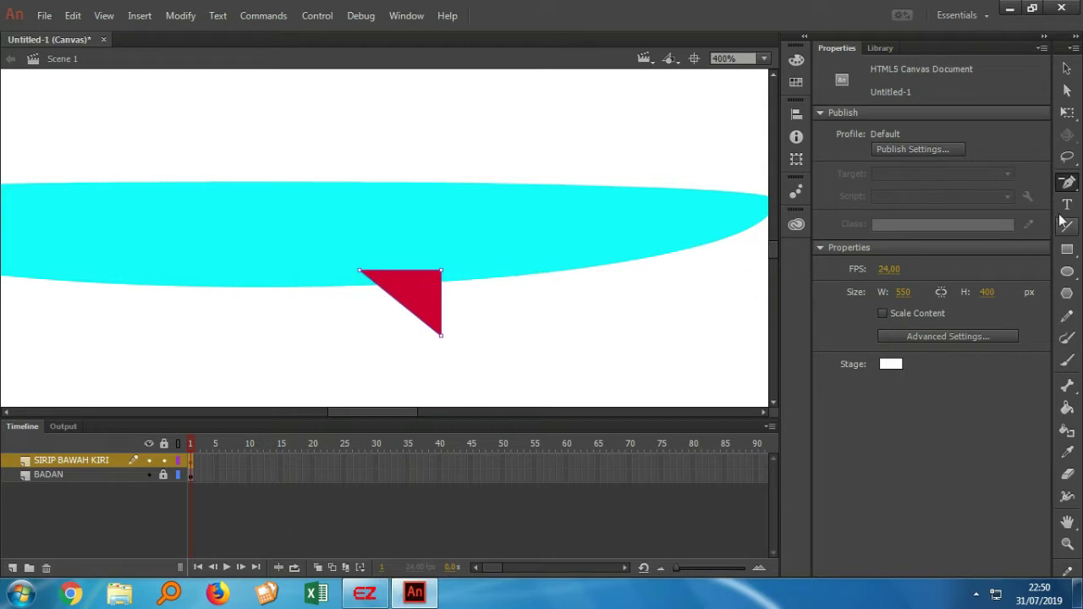
- Convert the red triangle's upper-left corner to a smooth point, pulling its handle upward to round the fin
click(1068, 188)
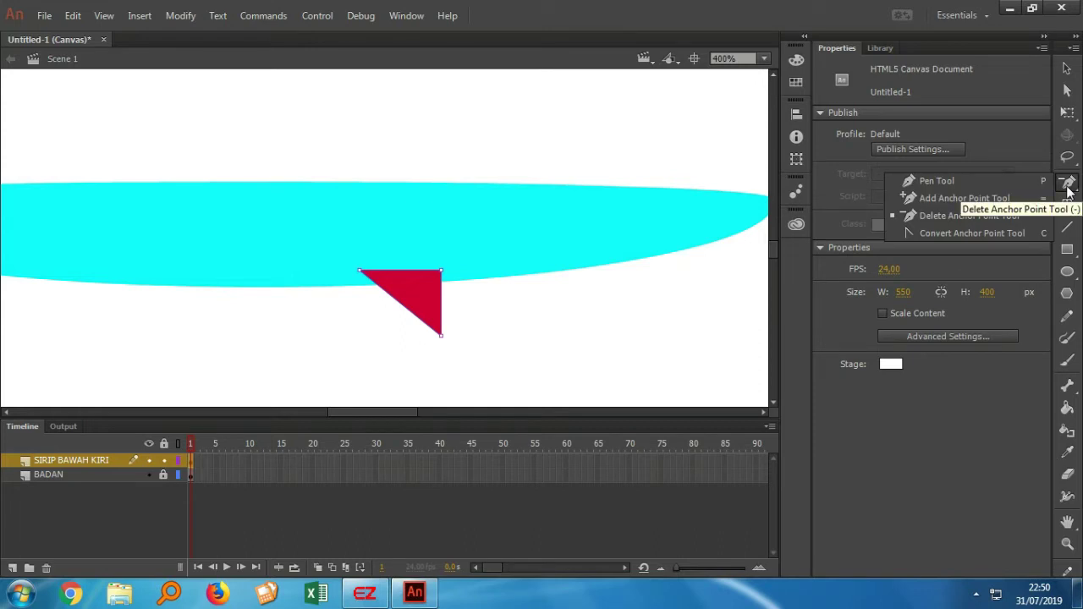
click(990, 233)
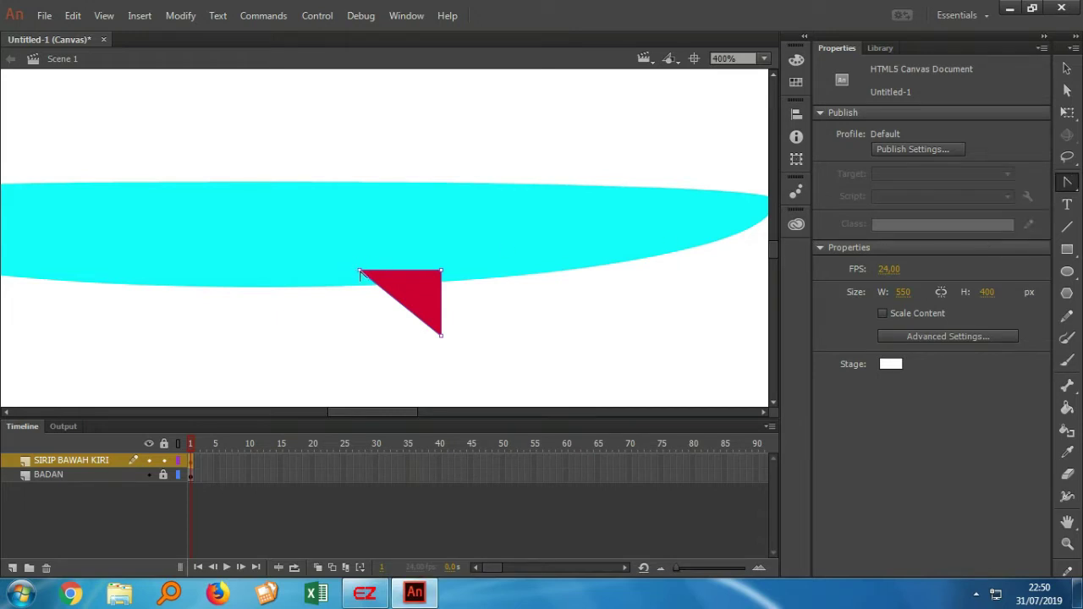
drag(359, 273, 348, 225)
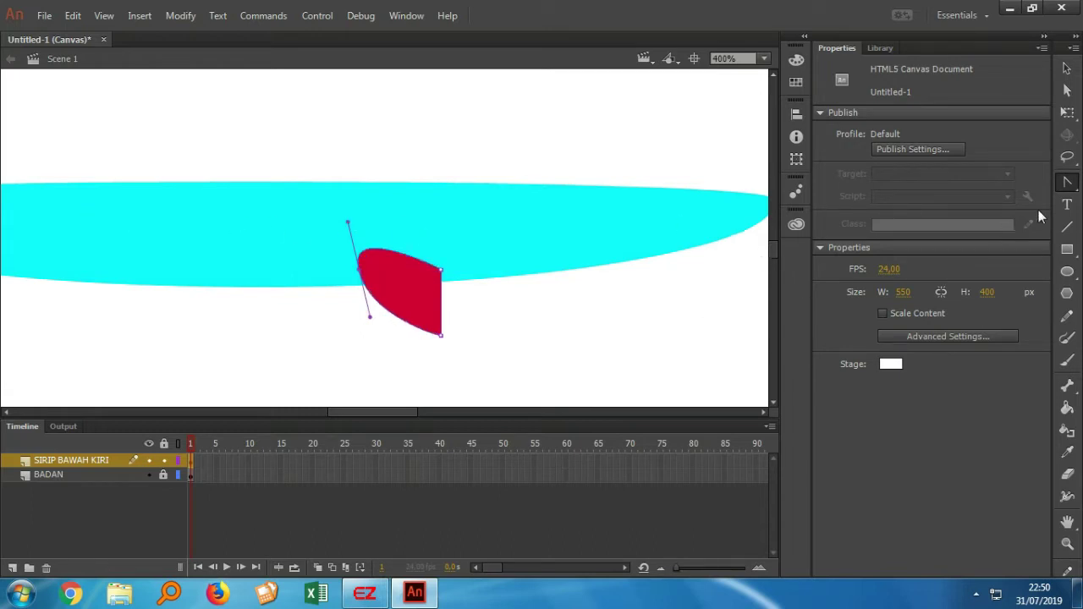
- Shift the fin's upper-right anchor point inward to the left with the Subselection tool so its back edge slants
click(1068, 183)
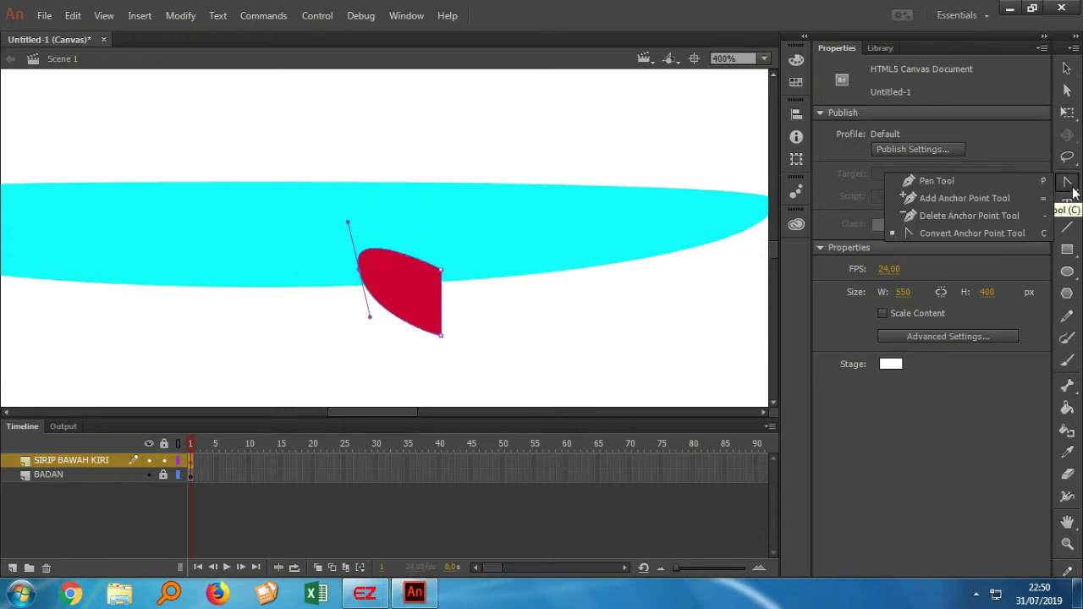
click(955, 233)
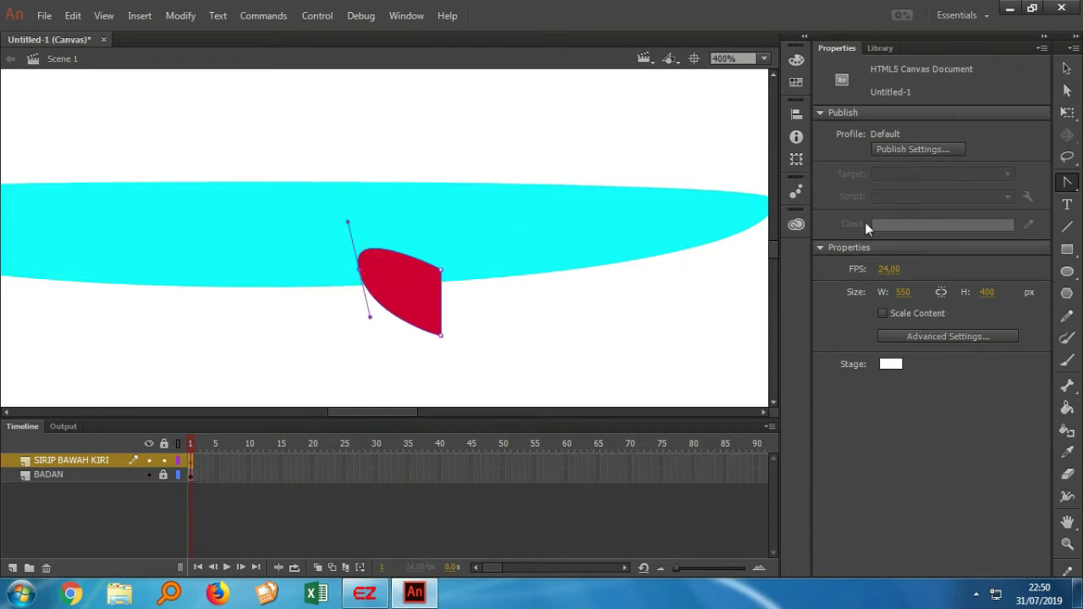
click(1068, 92)
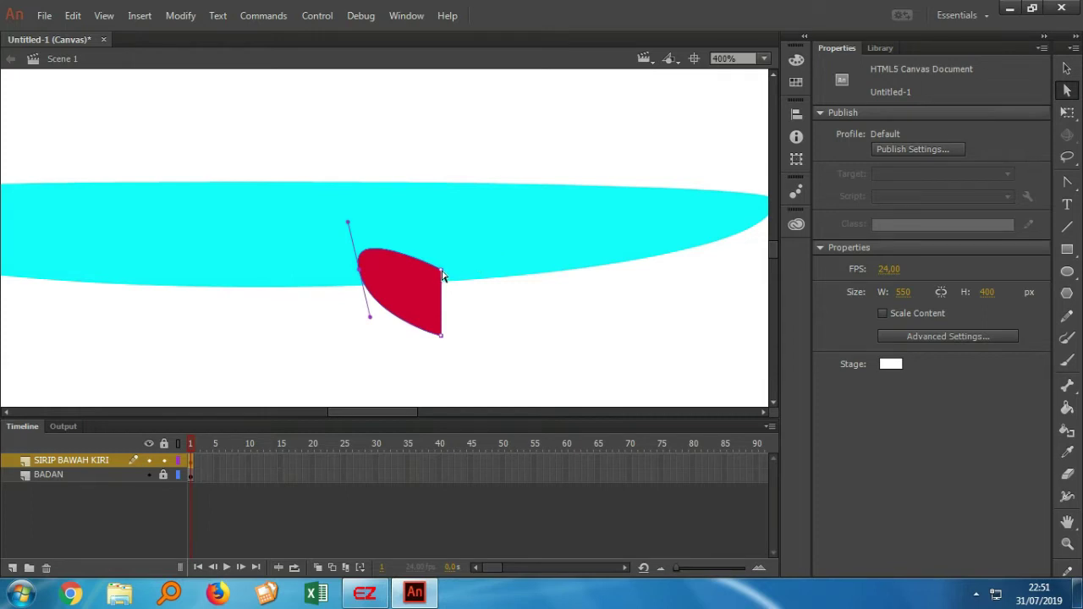
drag(441, 275, 413, 278)
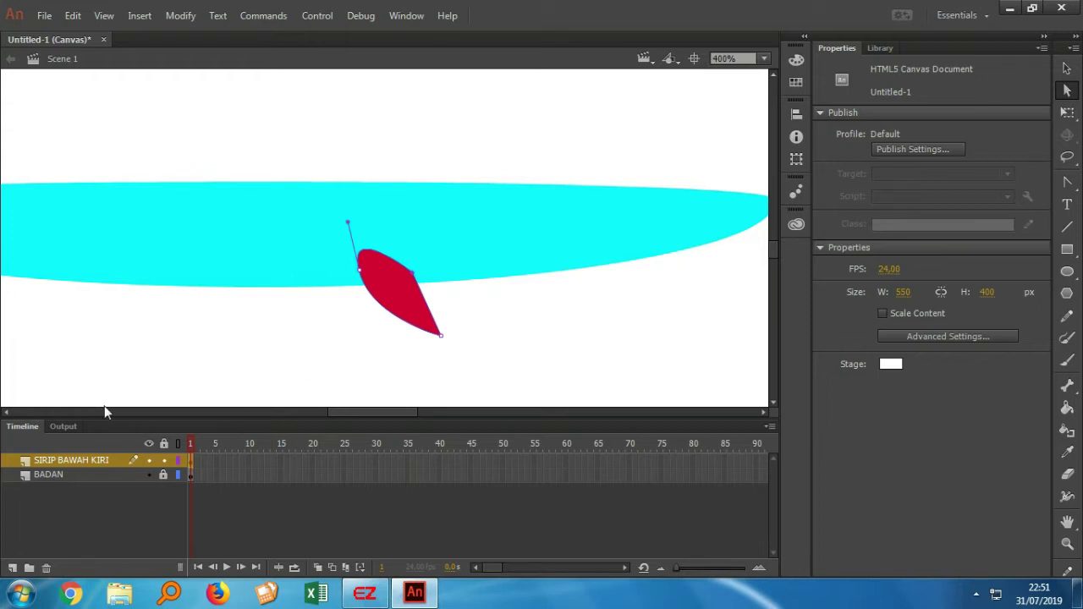
- Select the whole red fin and convert it to a movie clip symbol named SIRIP BAWAH KIRI
click(1067, 68)
drag(497, 366, 341, 362)
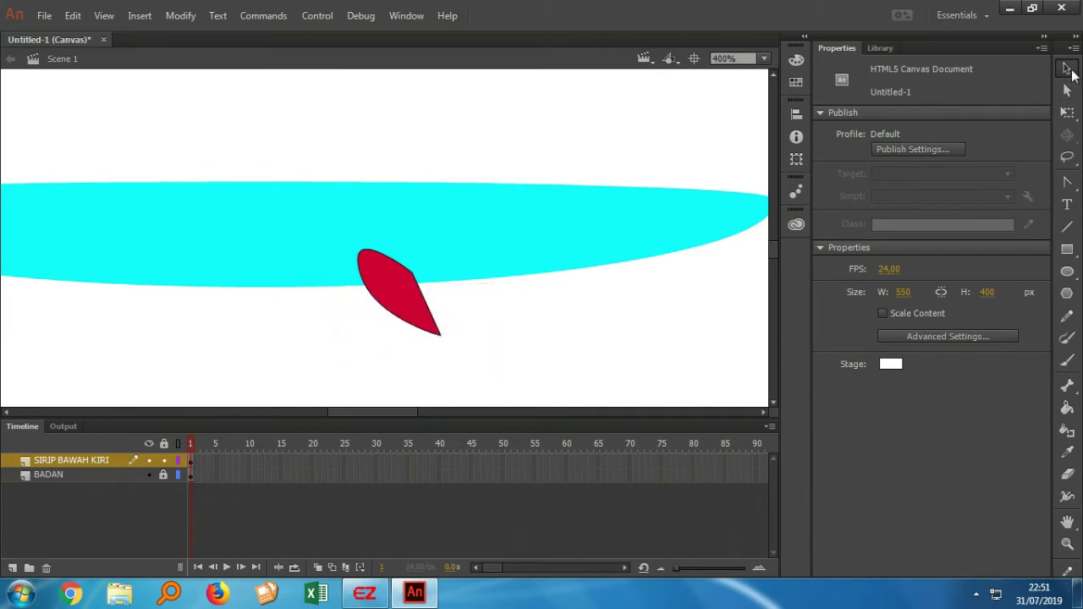
click(1069, 71)
drag(470, 361, 319, 224)
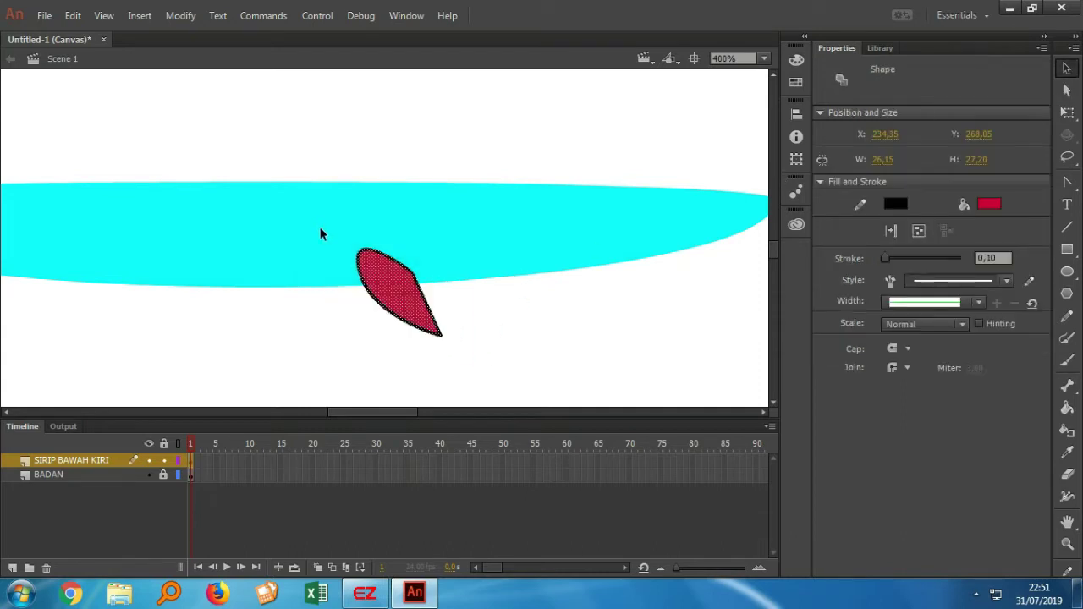
right_click(394, 298)
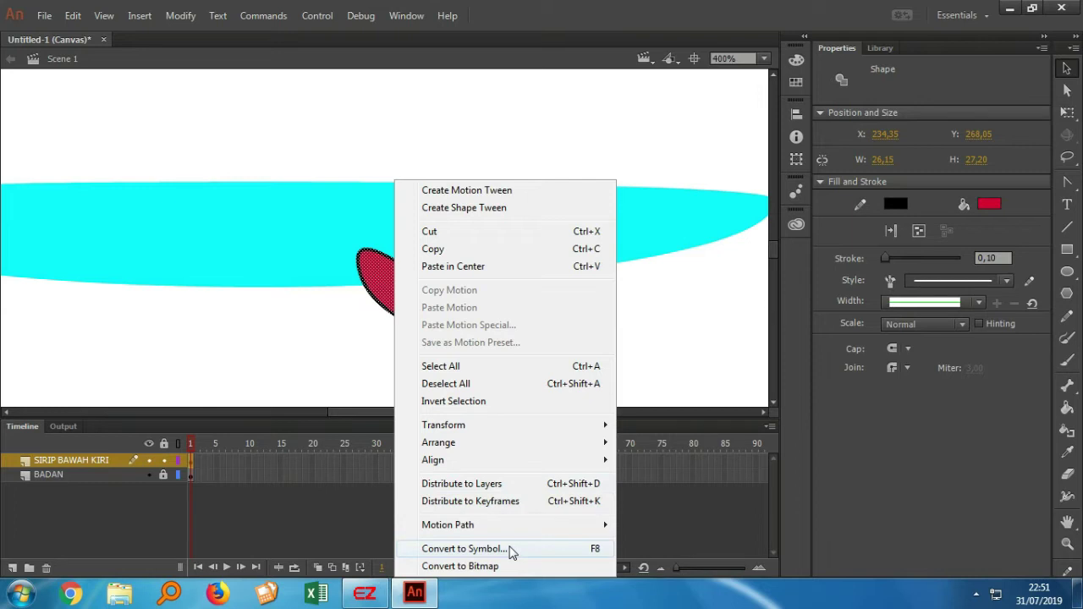
click(510, 550)
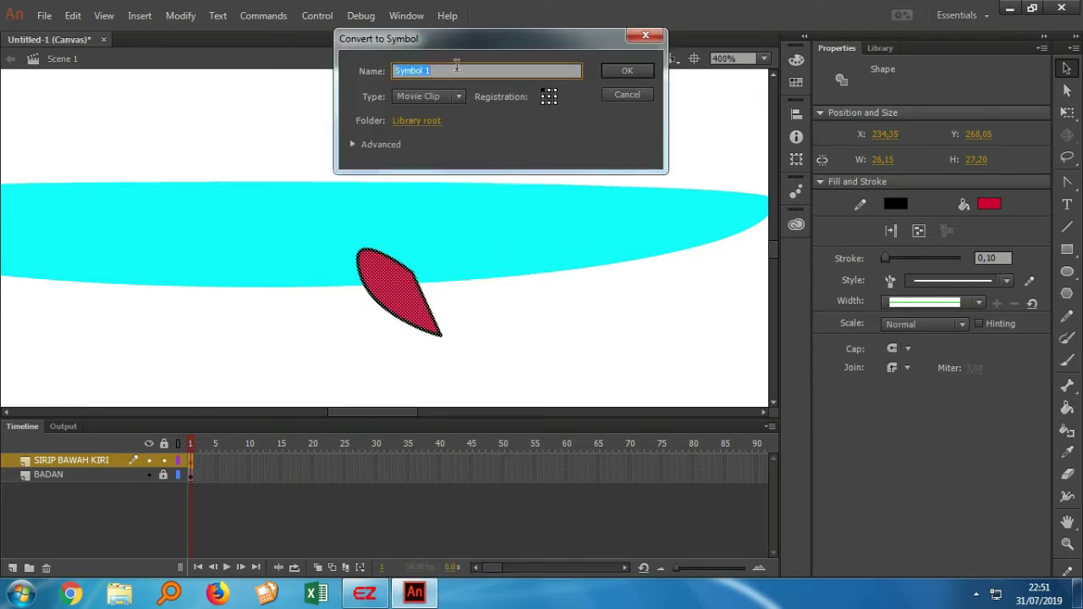
text(SIRIP BAWAH KIRI)
click(625, 71)
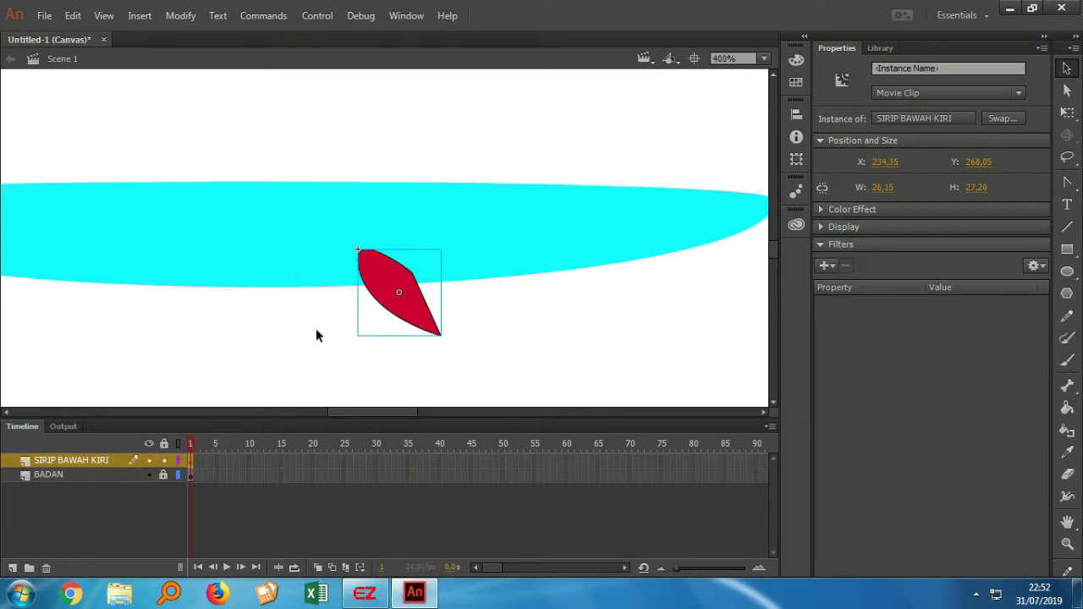
- Move the SIRIP BAWAH KIRI layer beneath the BADAN layer and lock it
click(97, 465)
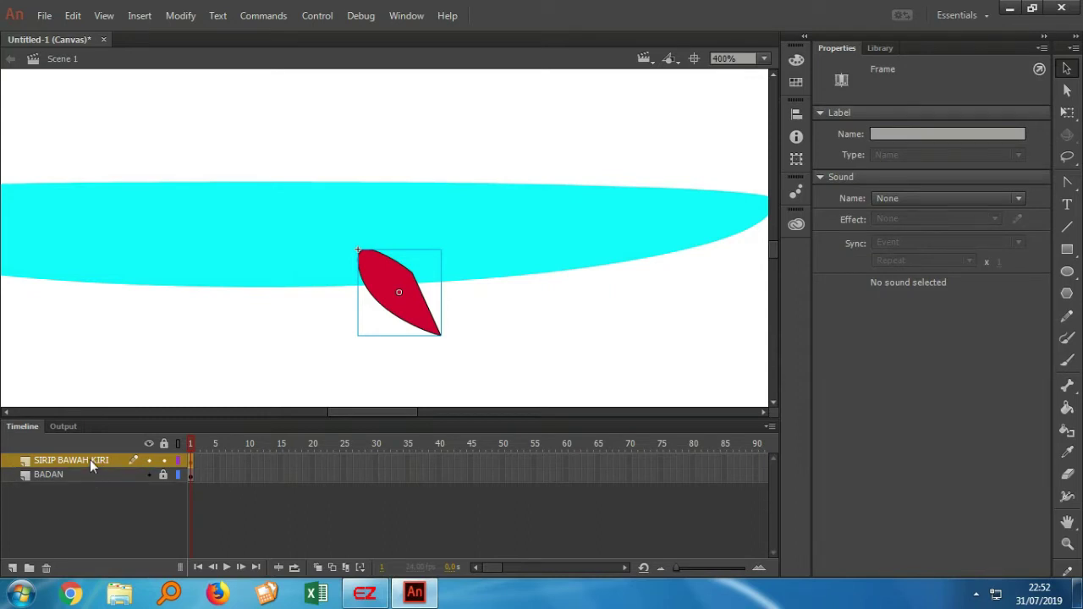
drag(90, 479, 91, 479)
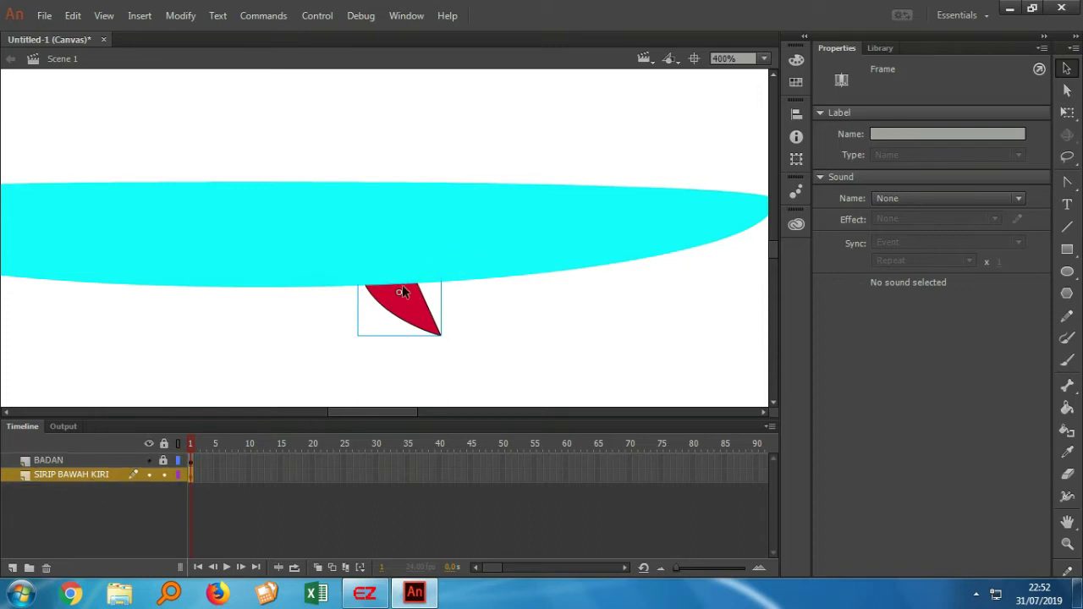
click(164, 476)
- Add a new layer between BADAN and SIRIP BAWAH KIRI and name it SIRIP BAWAH KANAN
click(13, 569)
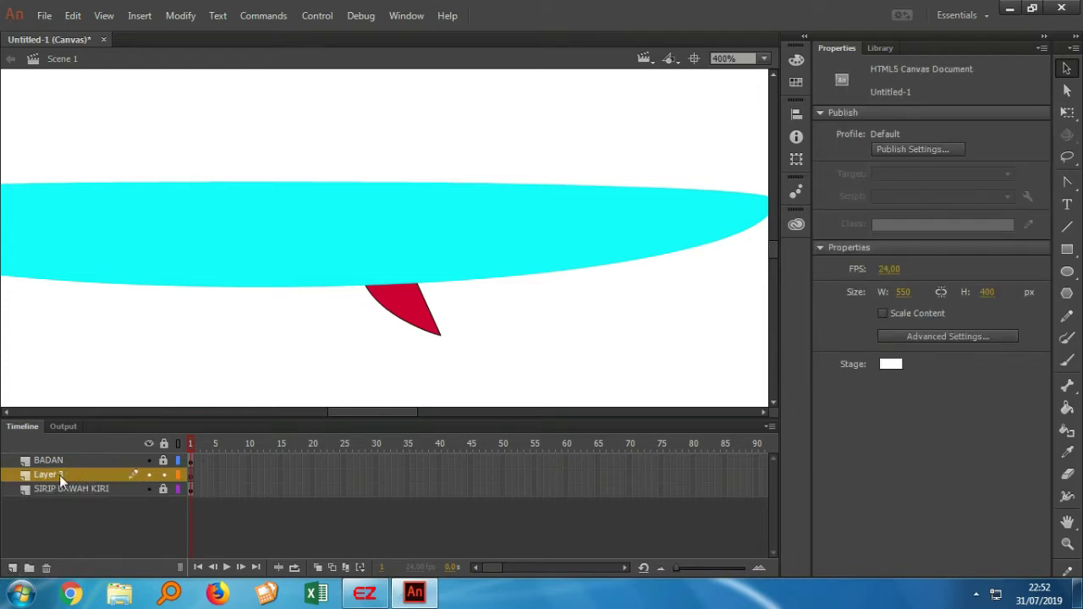
drag(59, 474, 60, 471)
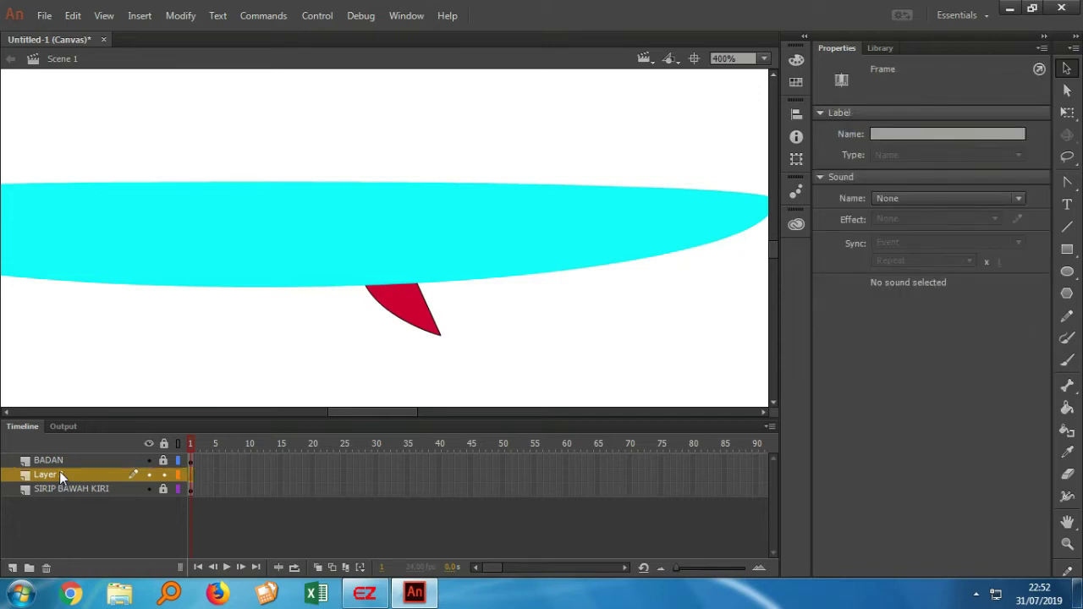
double_click(59, 472)
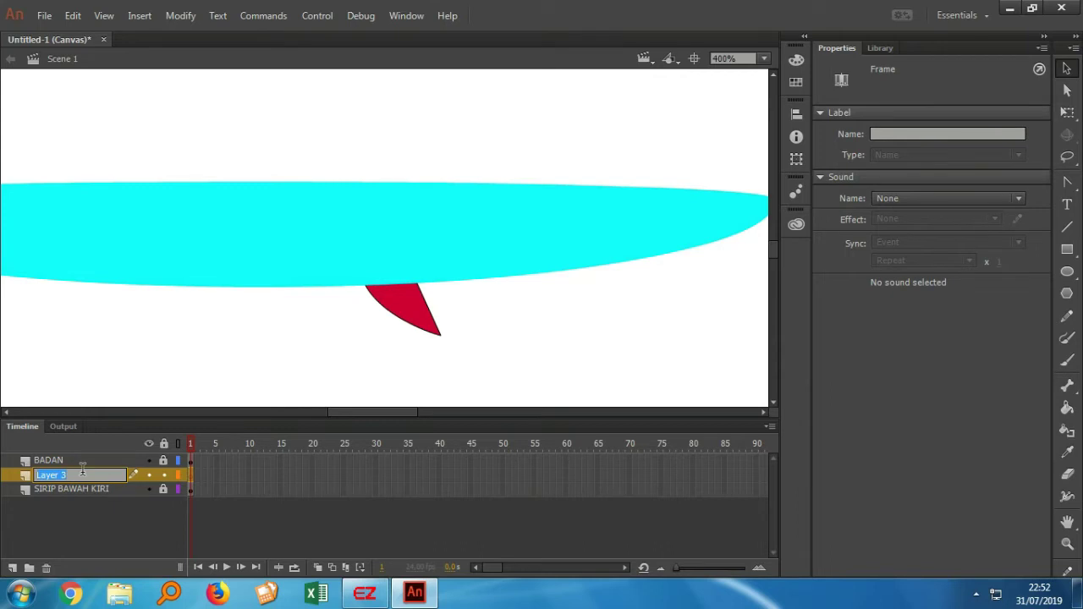
text(SIRIP)
text(BAWAH KANAN)
click(286, 376)
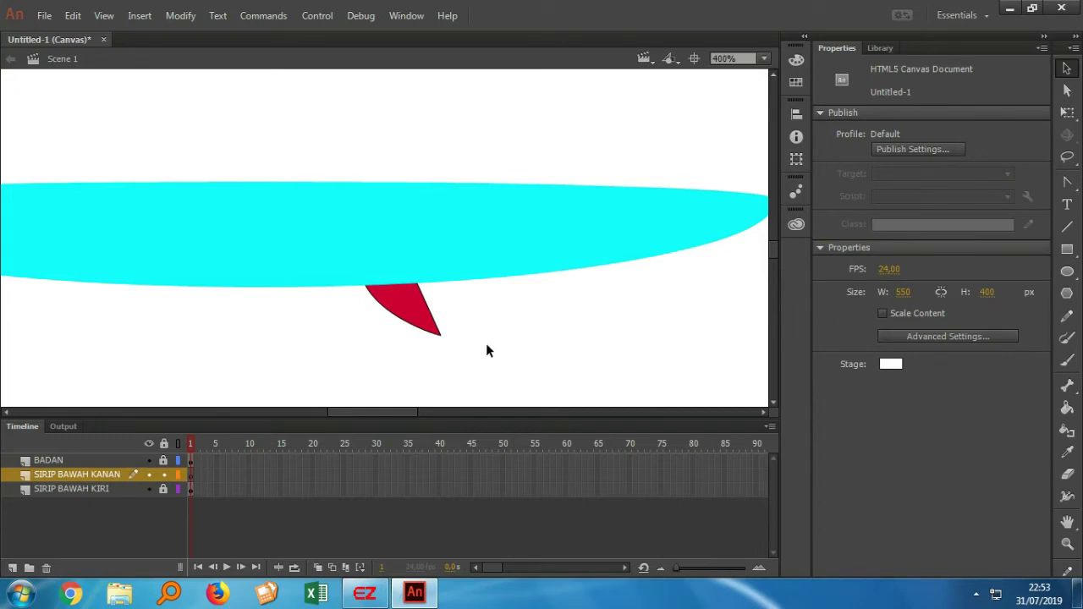
- Draw a red rectangle about 40,5 by 18,75 px right of the first fin and move its layer above BADAN
click(1069, 251)
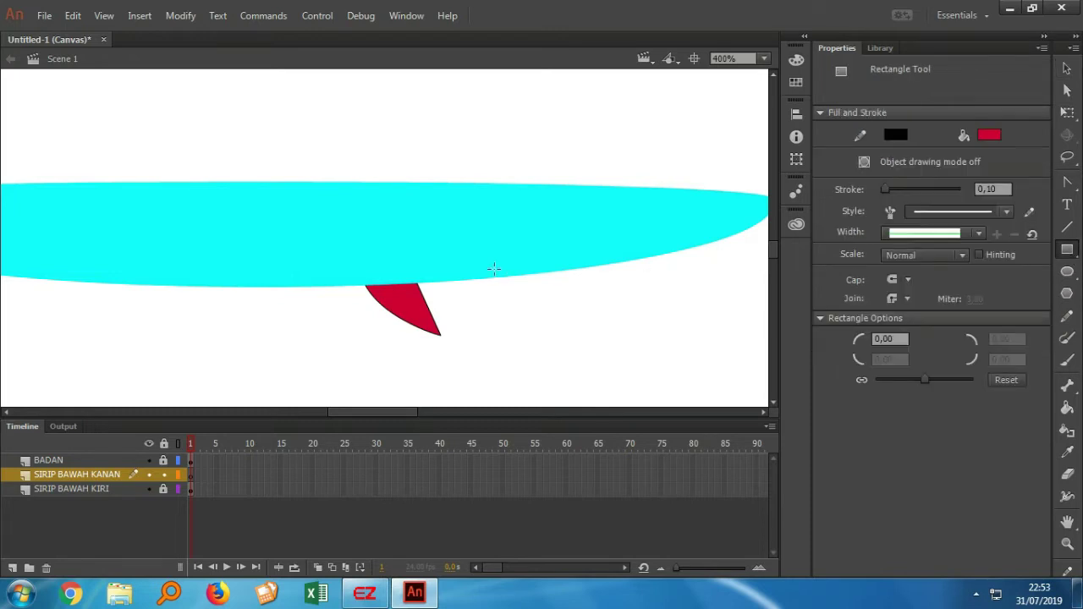
drag(471, 265, 600, 325)
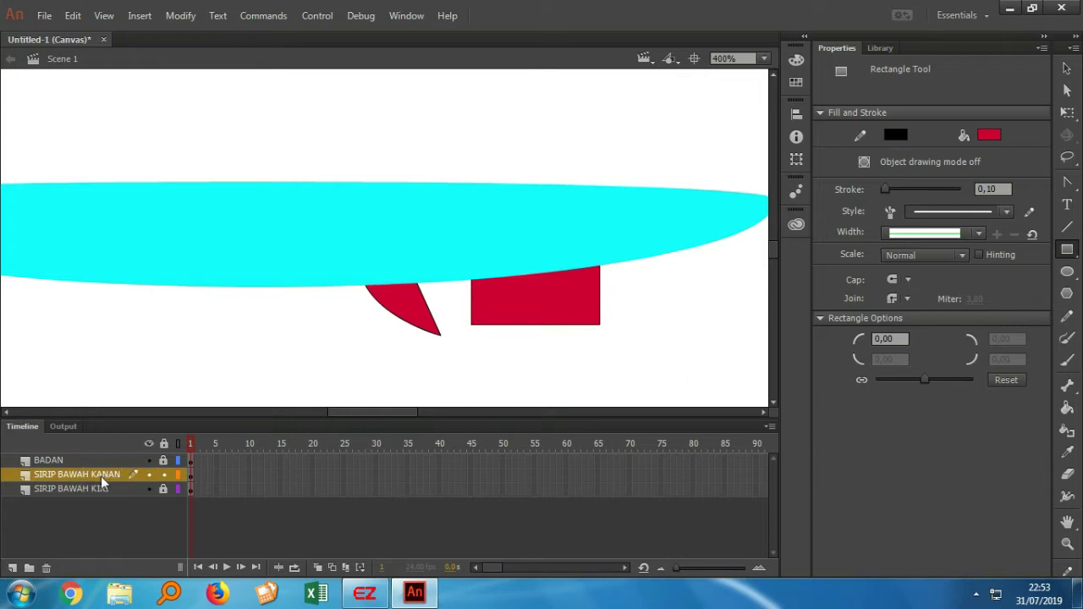
drag(101, 476, 102, 462)
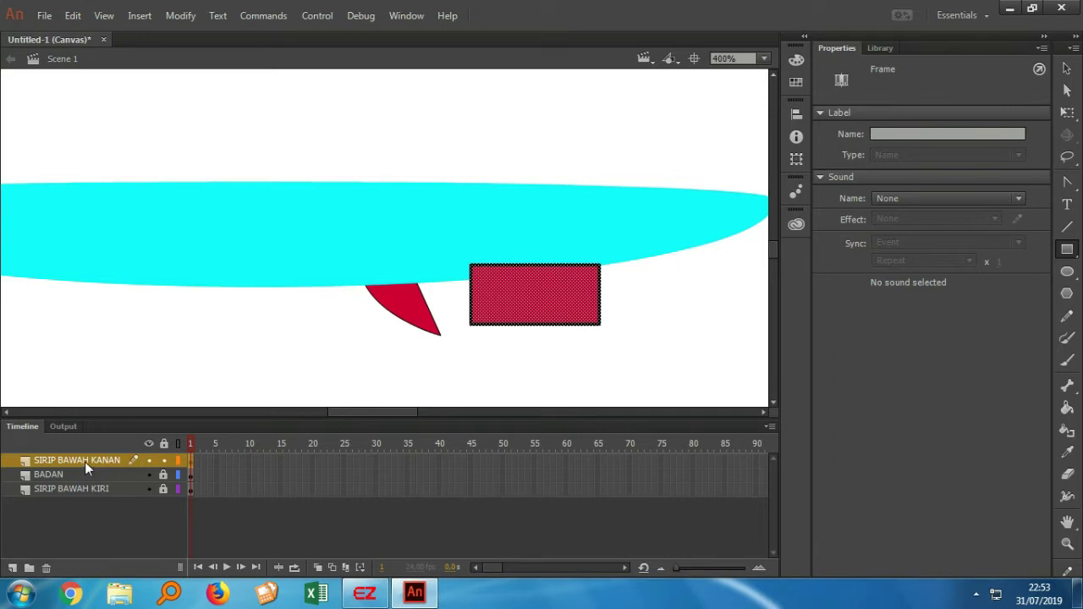
click(505, 364)
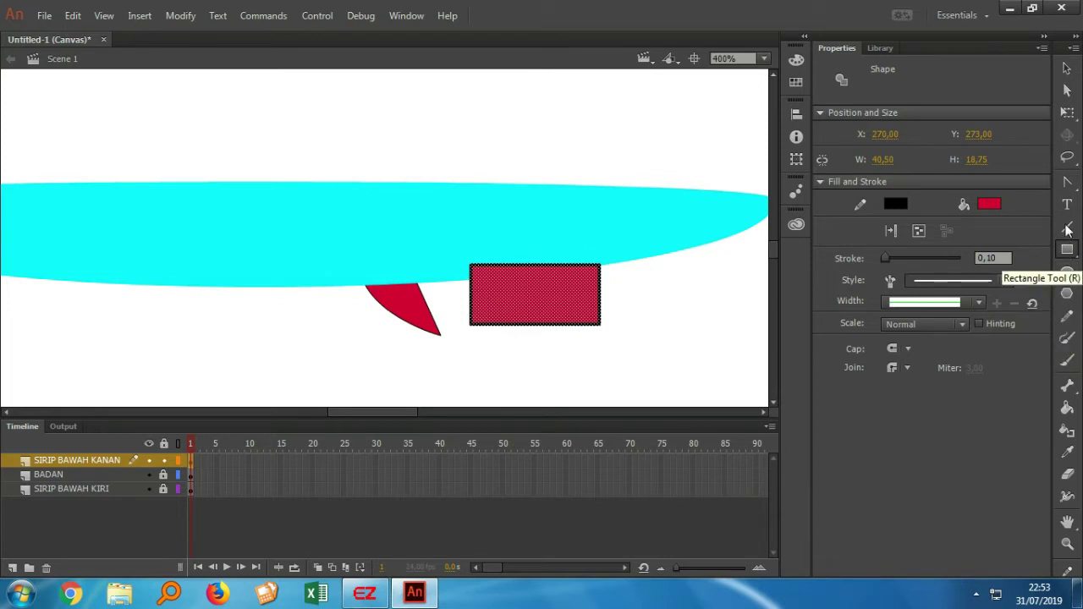
- Delete the new red rectangle's lower-left anchor point to make it a triangle
click(1067, 181)
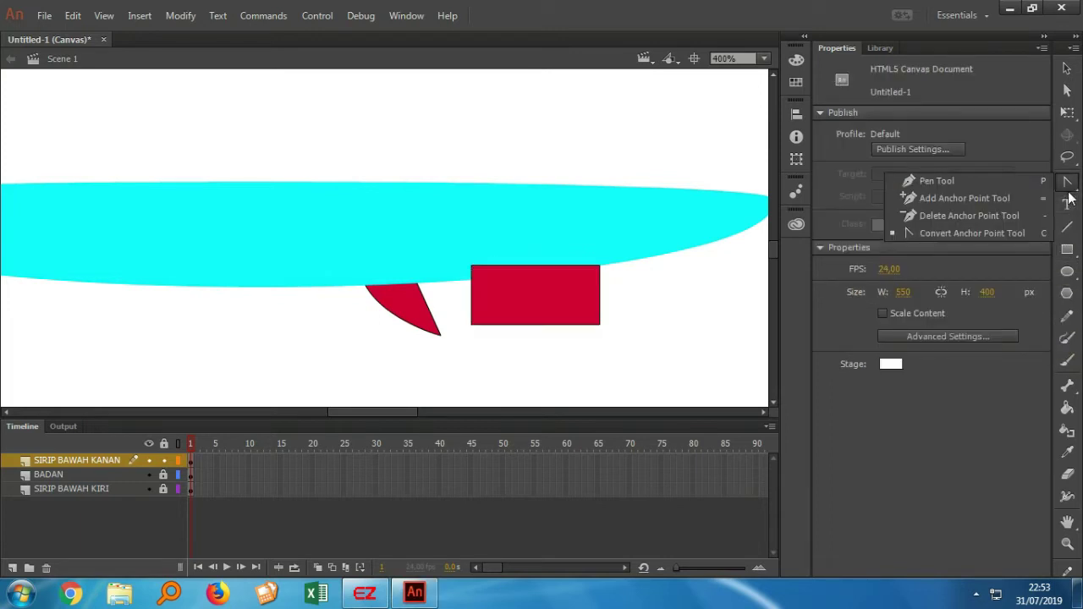
click(1005, 217)
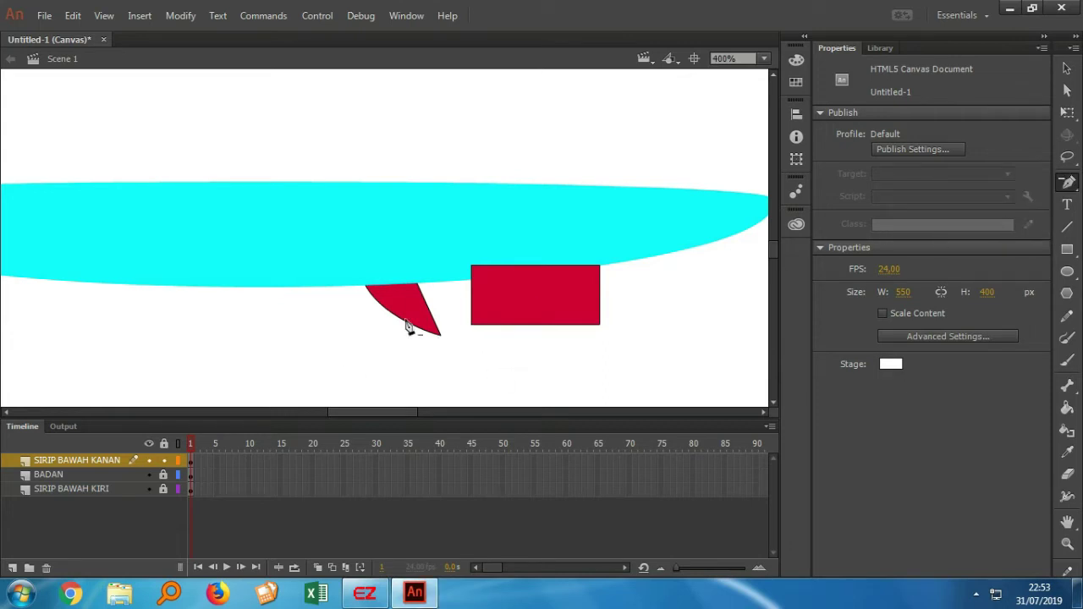
click(472, 325)
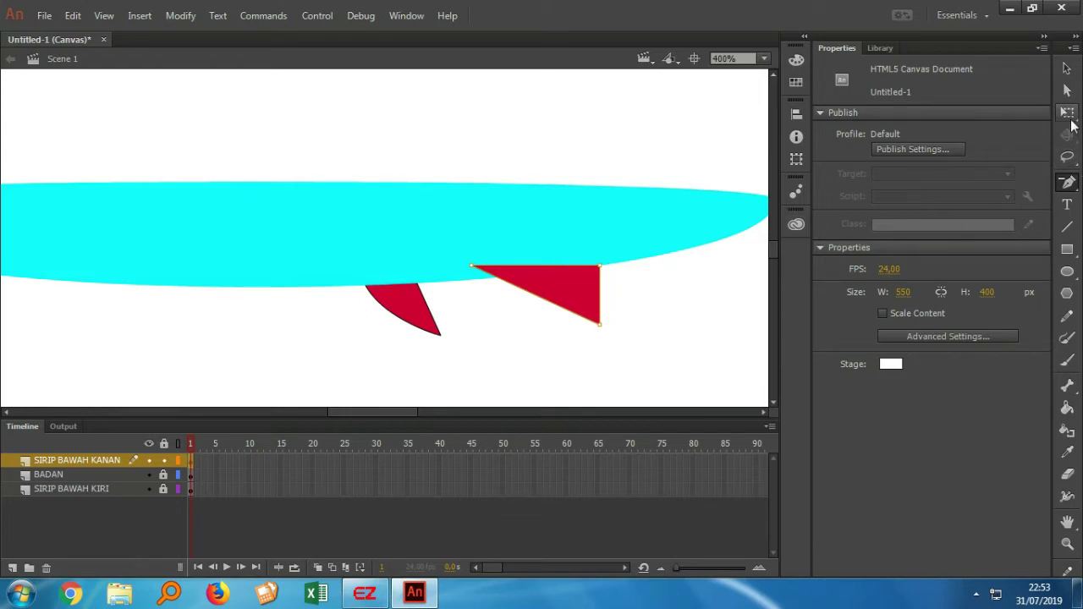
- Convert the new triangle's upper-left corner to a smooth point, extending its handle up and to the left to round the fin
click(1069, 183)
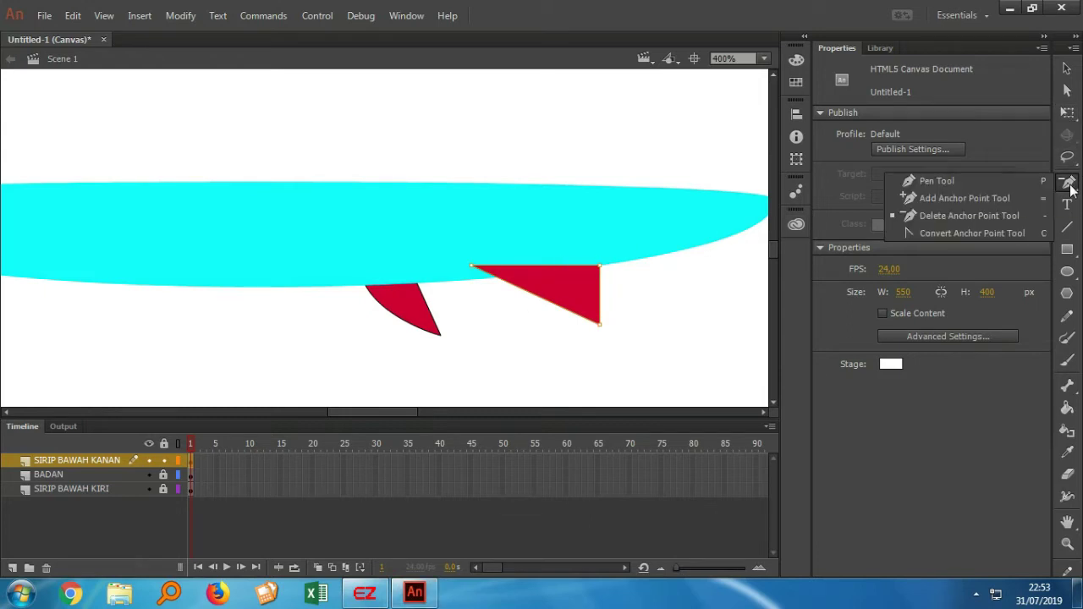
click(983, 233)
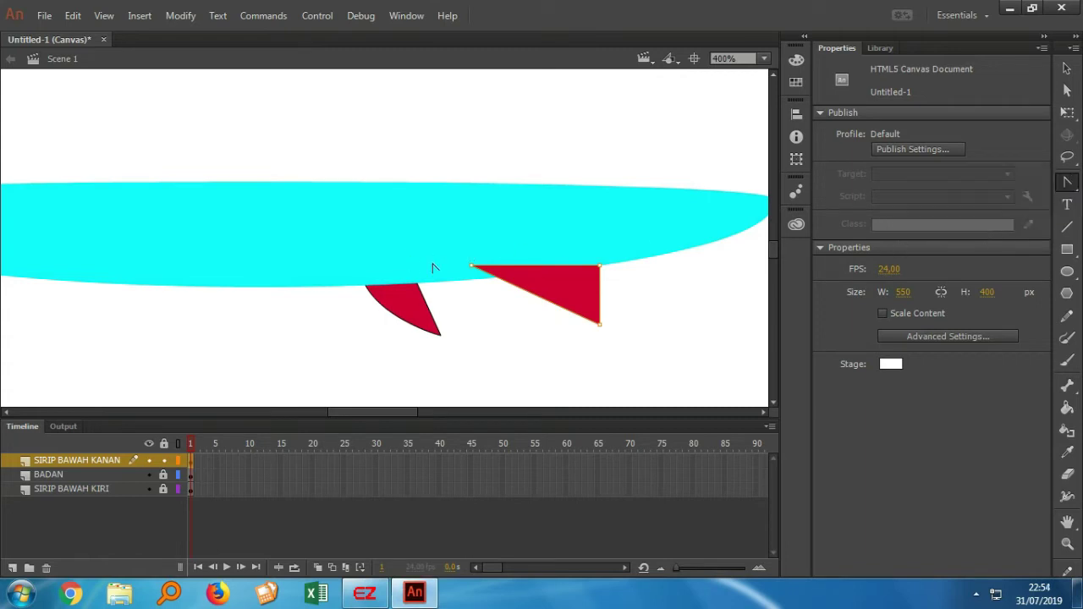
drag(471, 268, 441, 204)
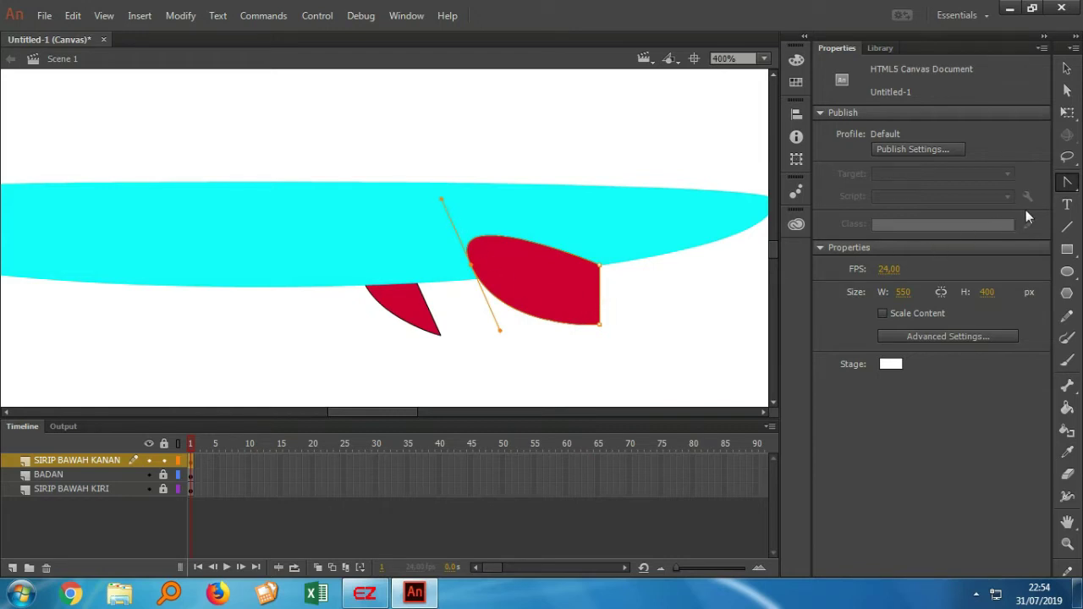
- Shift the second fin's upper-right anchor point inward and slightly upward with the Subselection tool to slant its back edge
click(1067, 93)
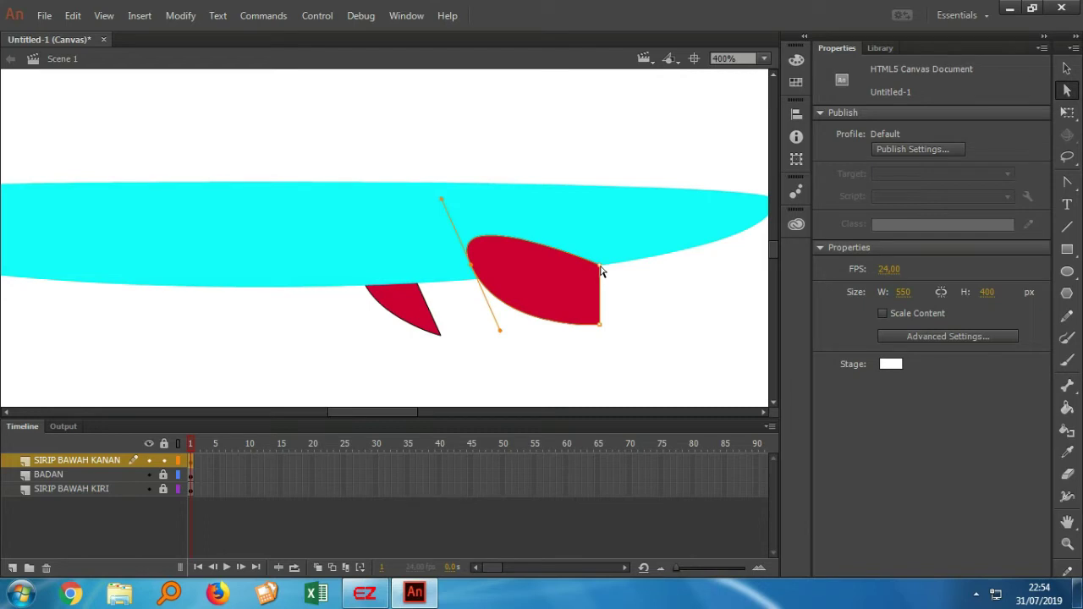
drag(600, 269, 563, 252)
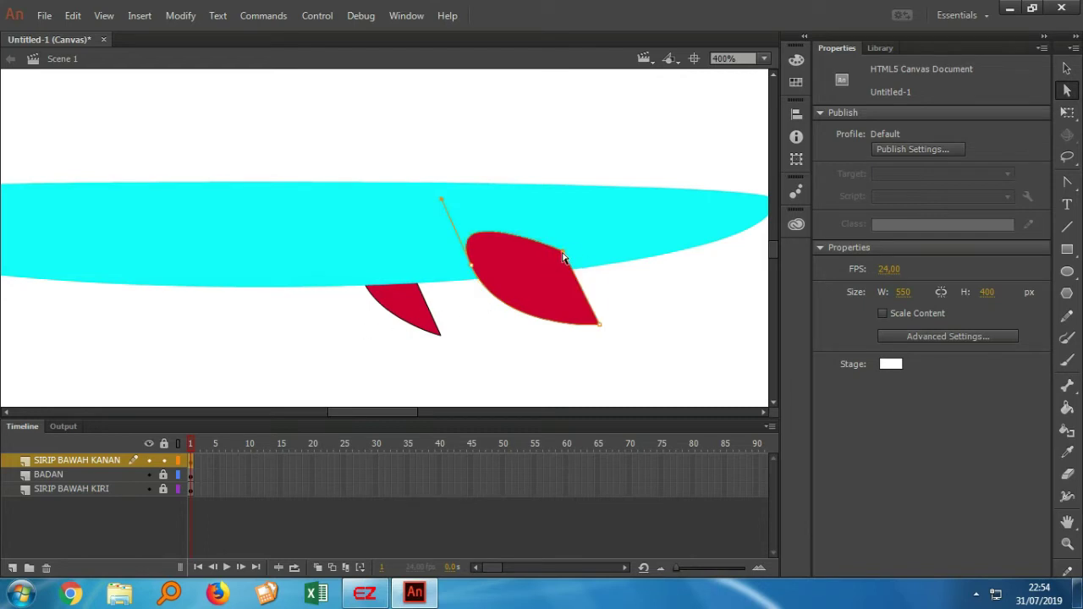
mouse_move(558, 255)
mouse_down()
mouse_move(529, 253)
mouse_move(539, 284)
mouse_move(531, 258)
mouse_move(584, 248)
mouse_move(560, 257)
mouse_up()
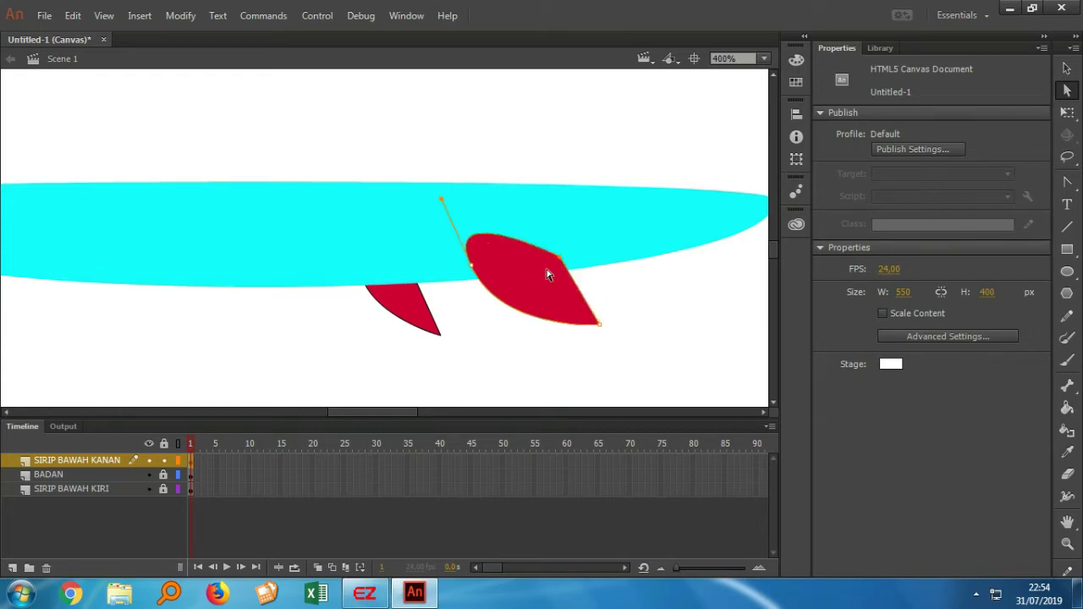
click(528, 363)
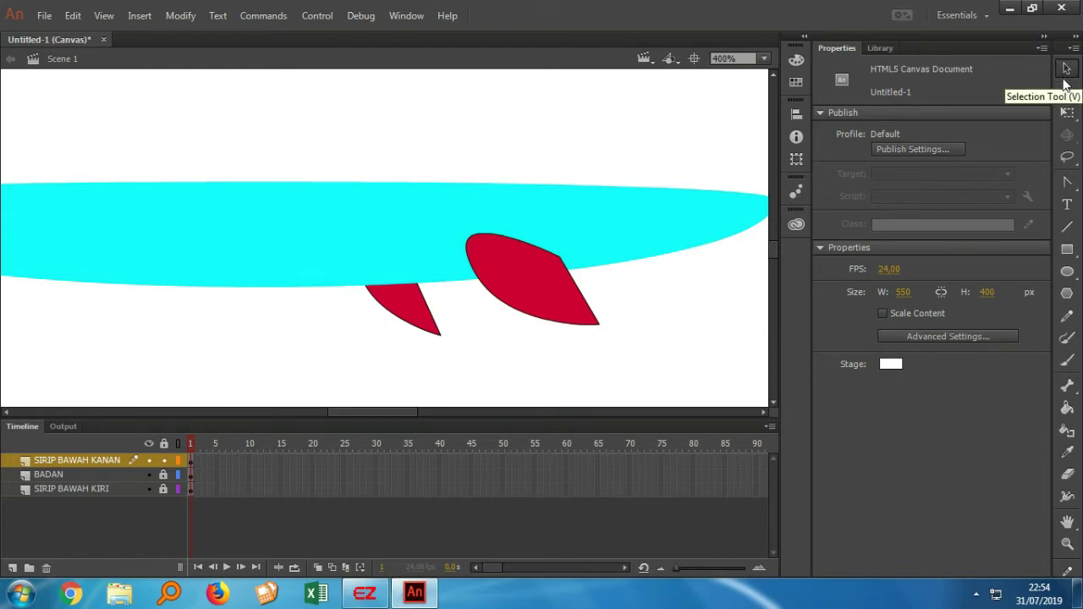
- Select the whole second fin and convert it to a movie clip symbol named SIRIP BAWAH KANAN
click(1066, 72)
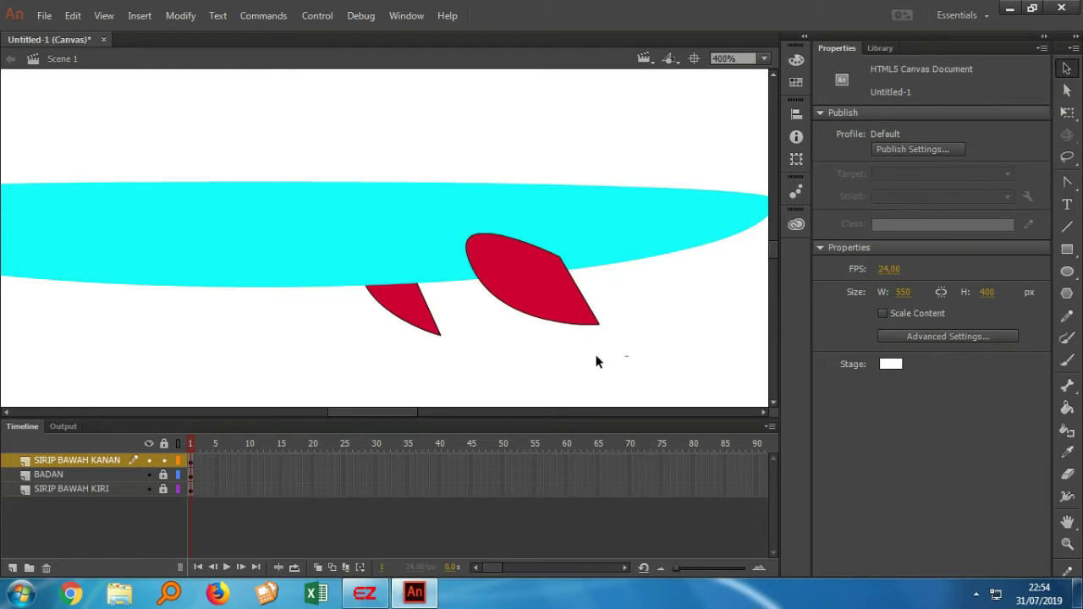
drag(629, 357, 435, 212)
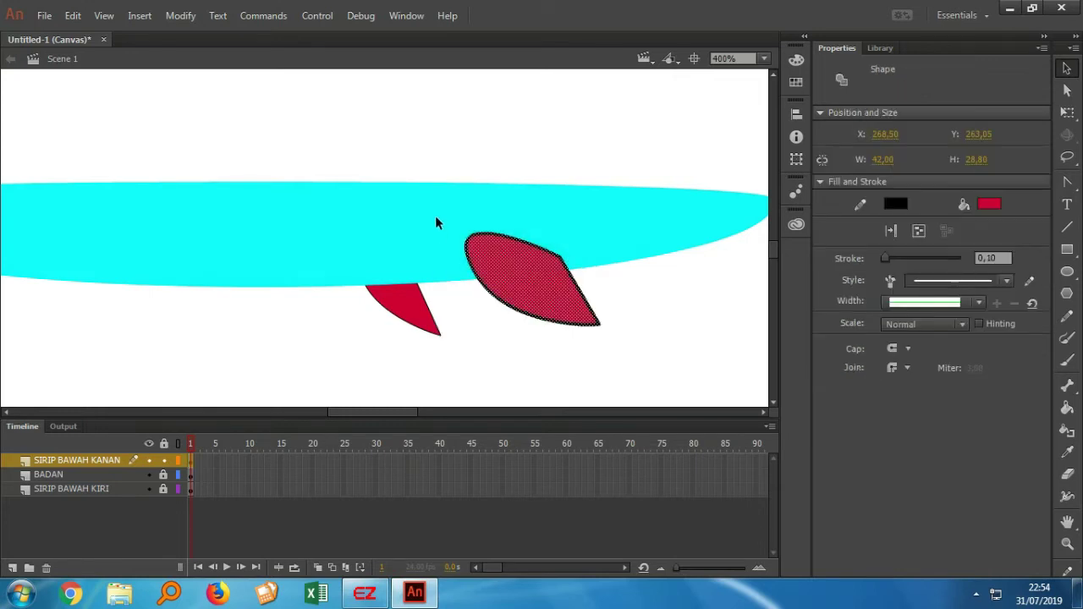
right_click(554, 292)
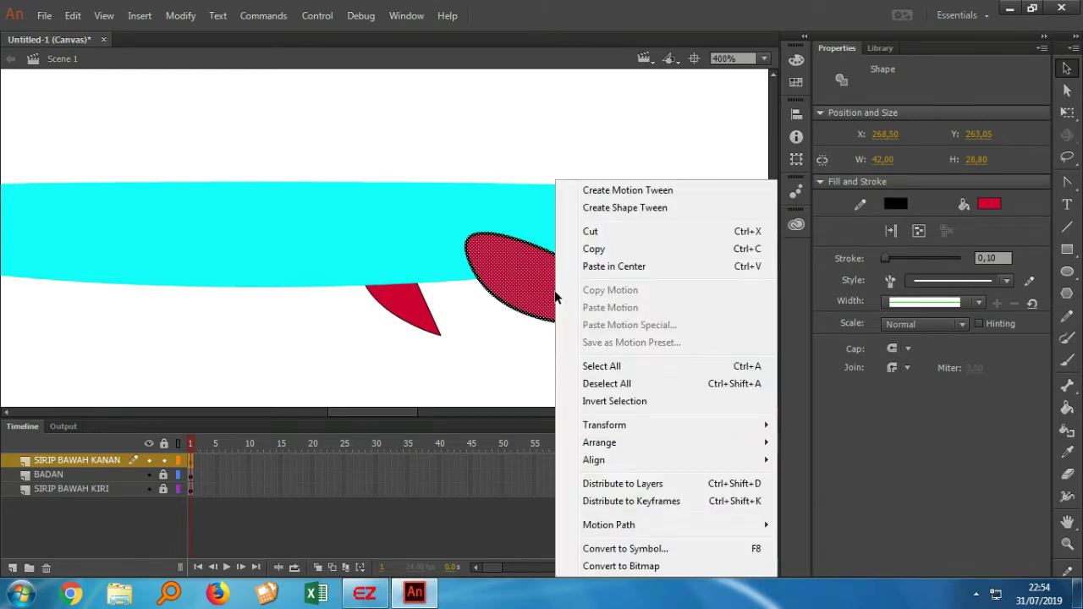
right_click(527, 294)
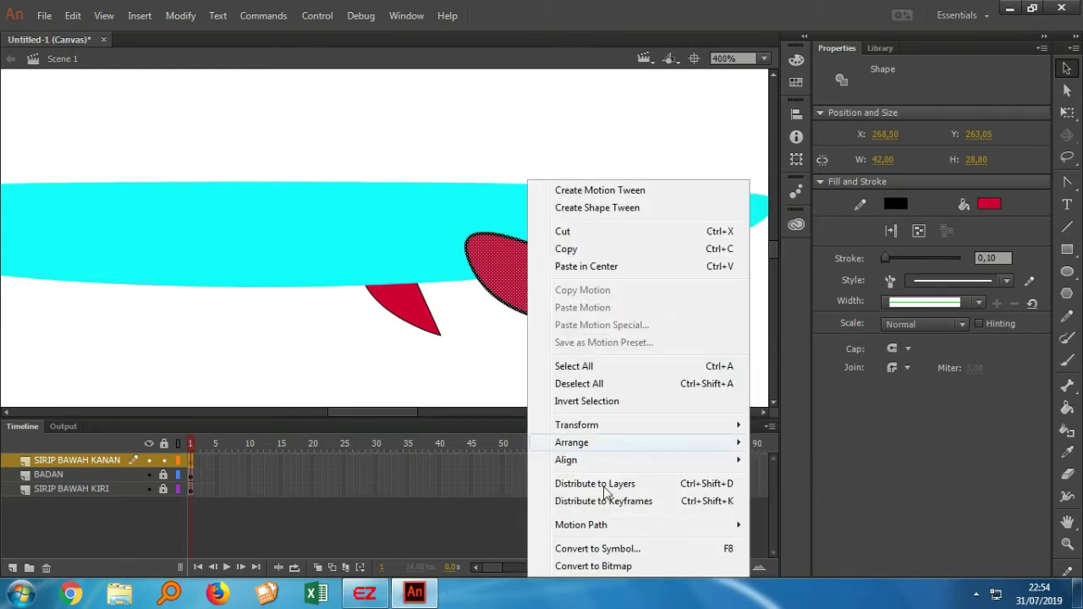
click(597, 550)
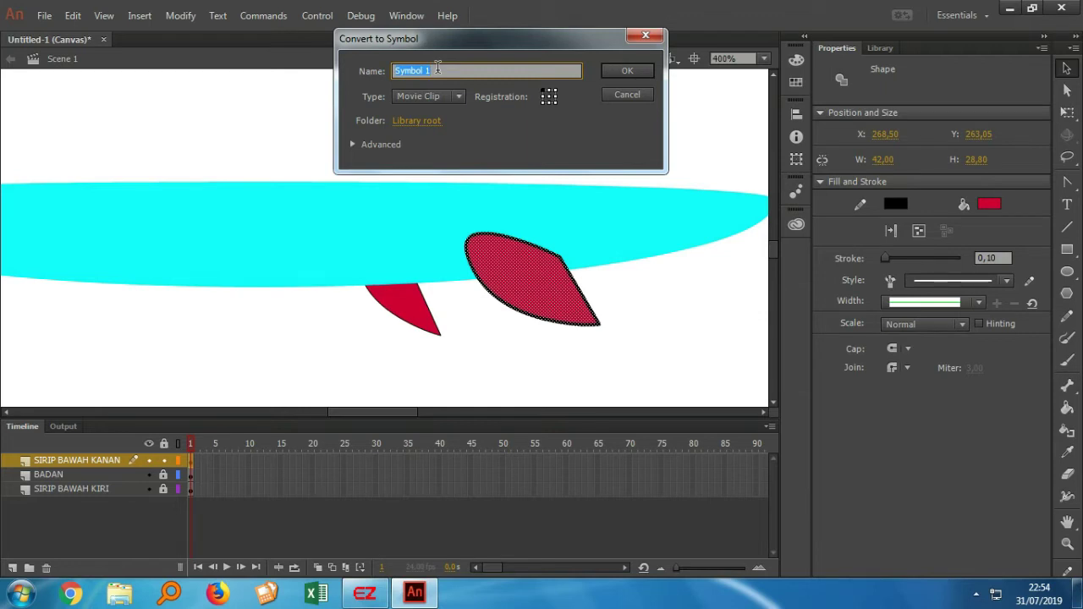
text(SIRIP BAWAH KANAN)
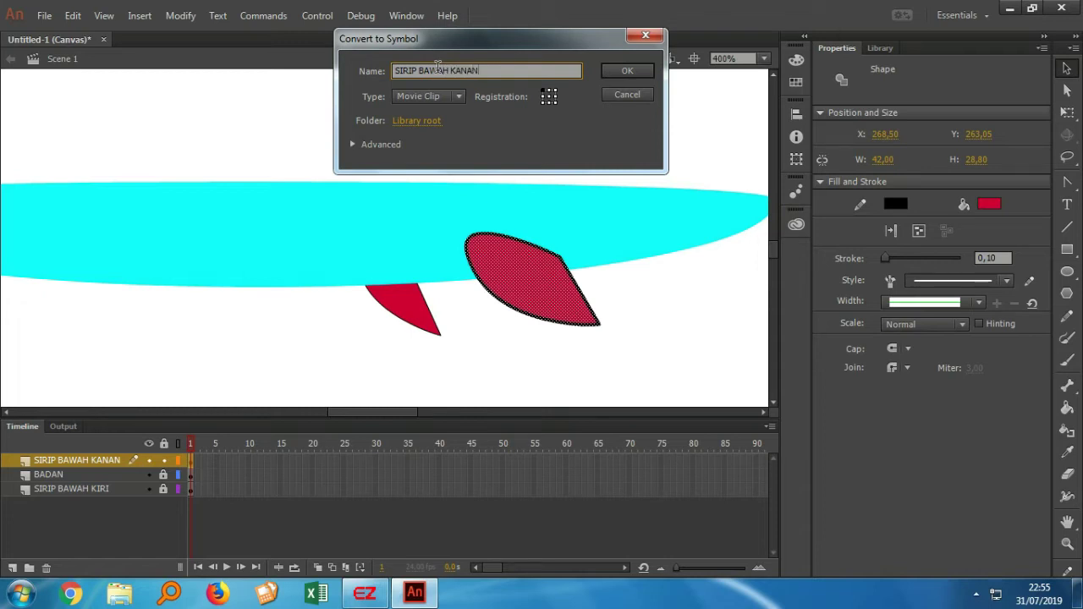
click(640, 74)
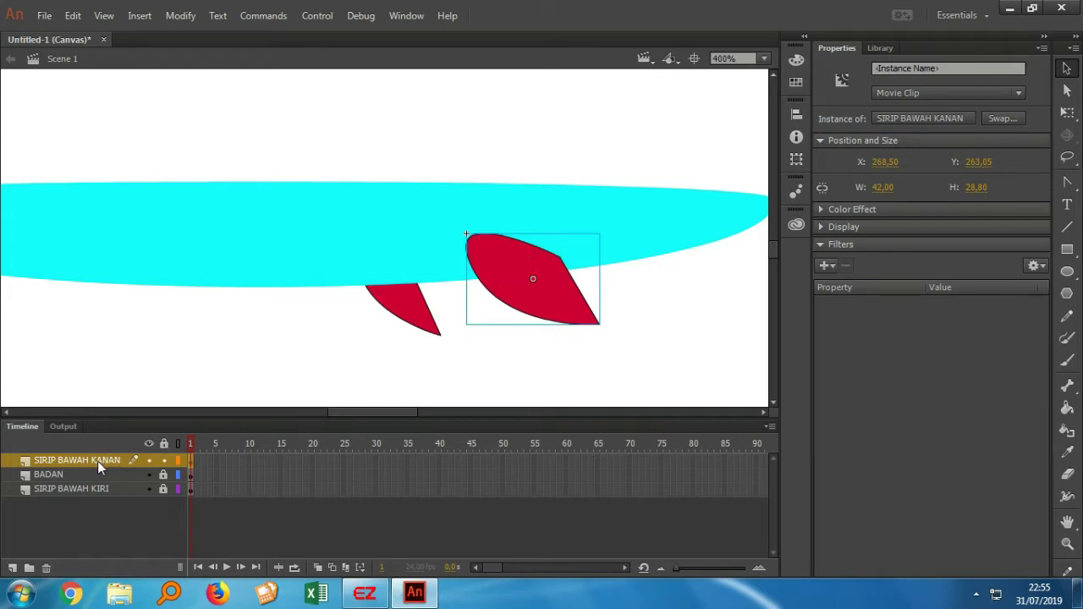
- Move the SIRIP BAWAH KANAN layer below BADAN so the body covers the top of the fin
drag(97, 461, 92, 481)
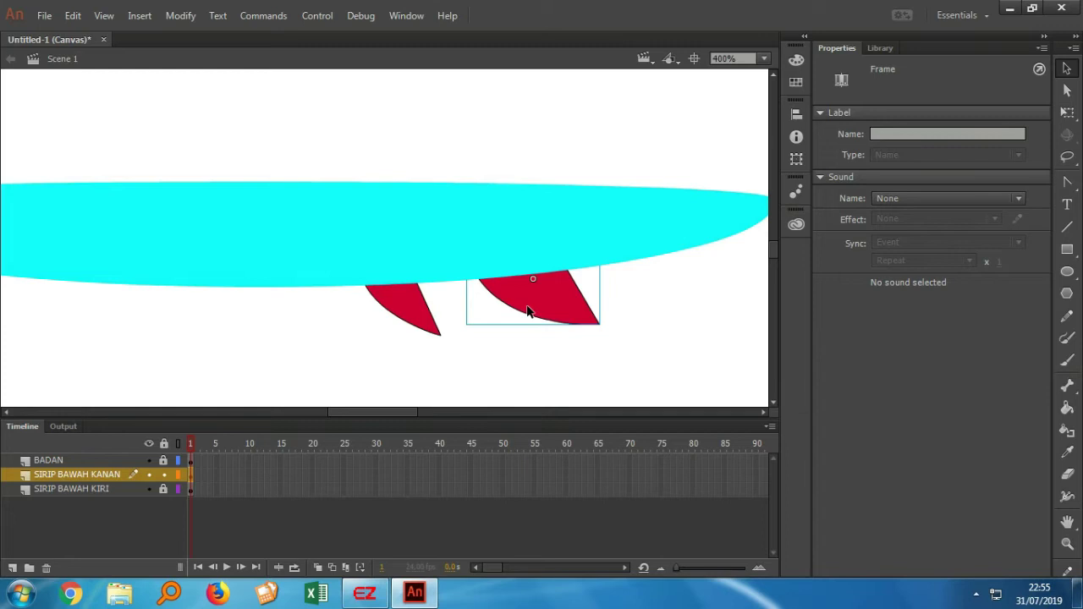
scroll(654, 411, right, 1)
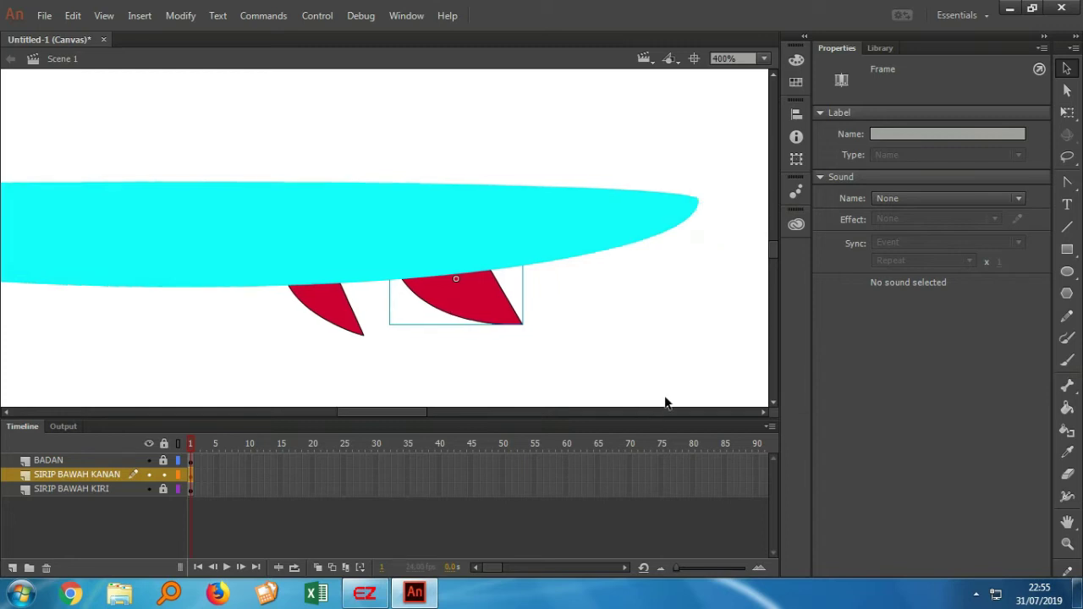
scroll(672, 364, up, 3)
scroll(571, 364, down, 5)
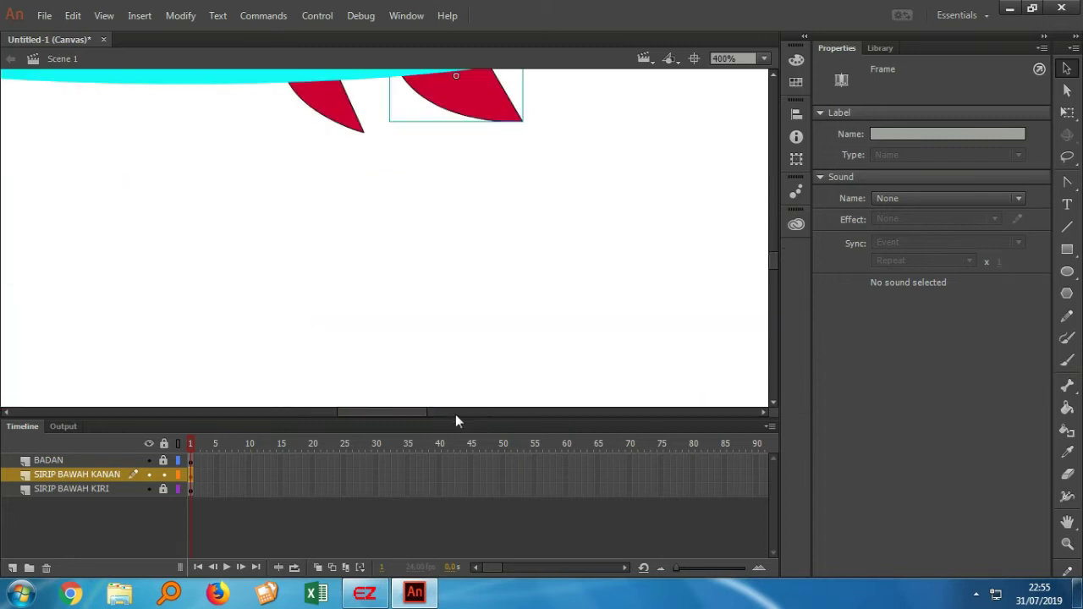
- Add a new layer above SIRIP BAWAH KANAN and name it MATA
drag(404, 412, 397, 411)
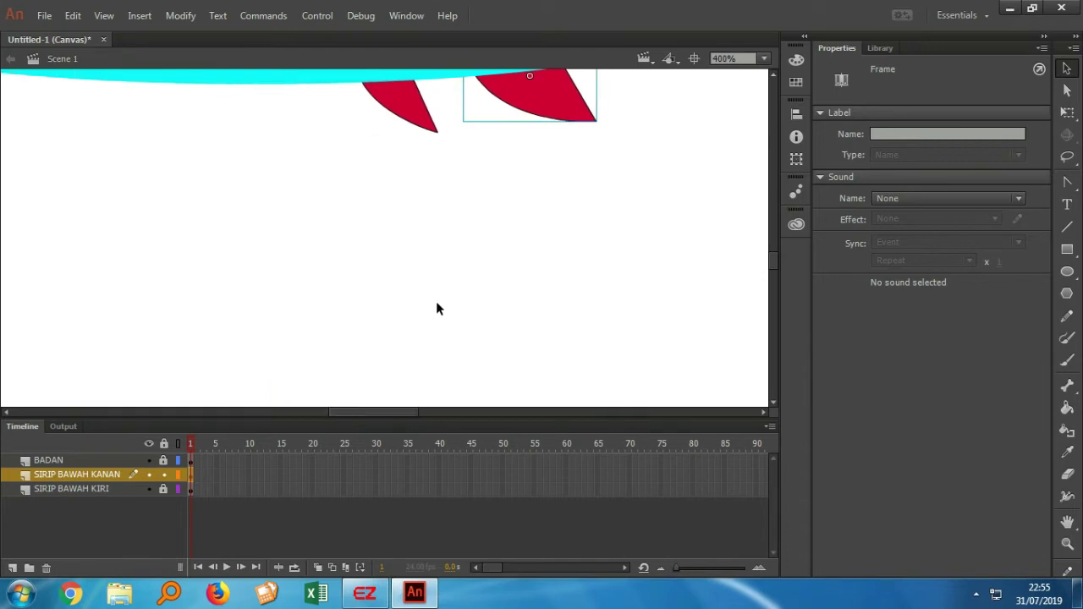
scroll(525, 269, up, 2)
click(764, 58)
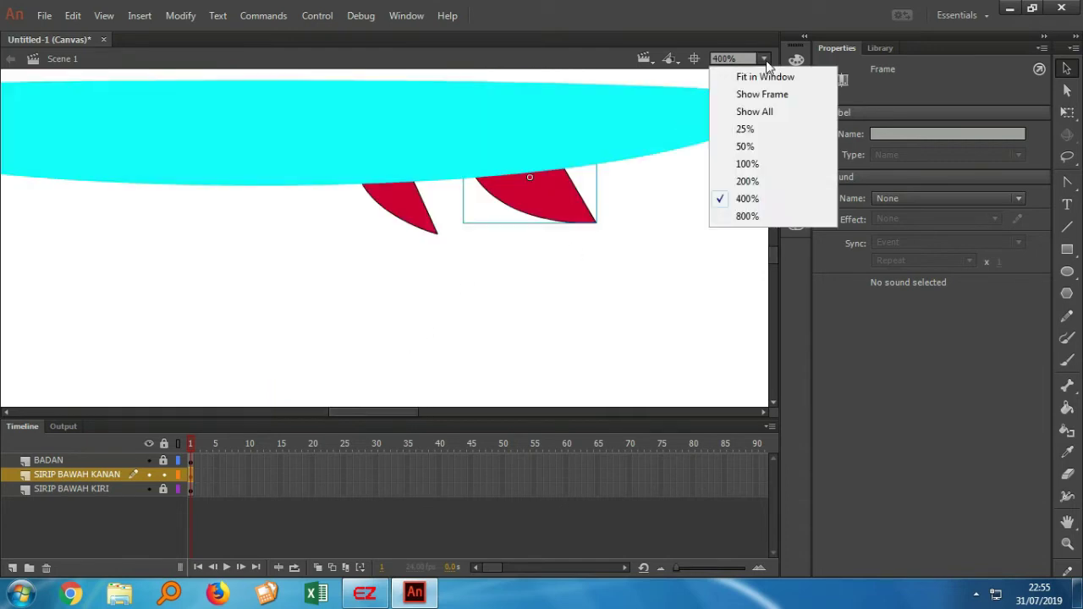
click(747, 181)
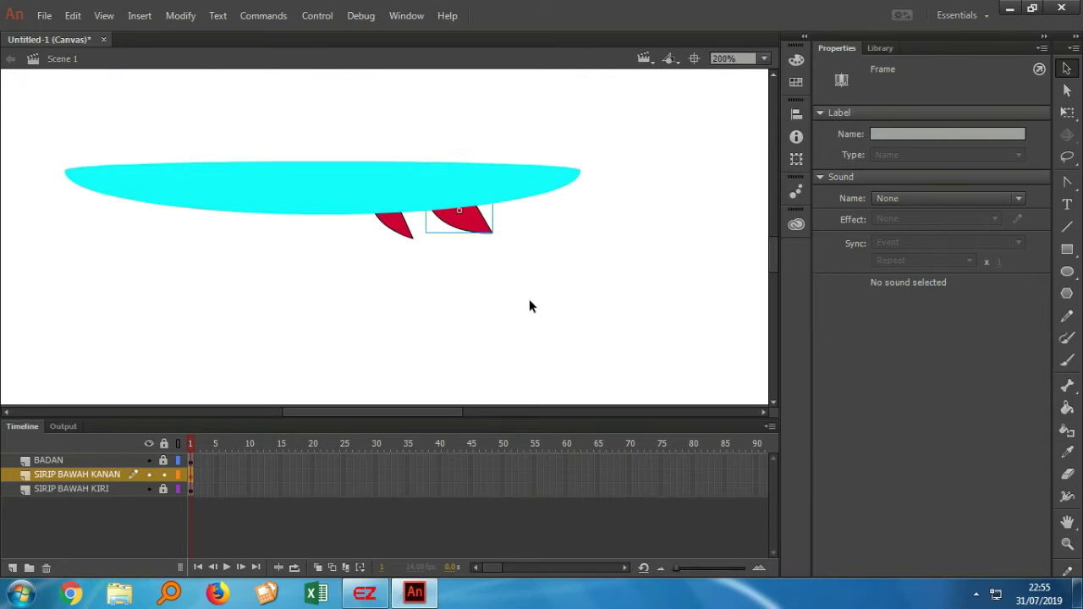
drag(423, 415, 410, 414)
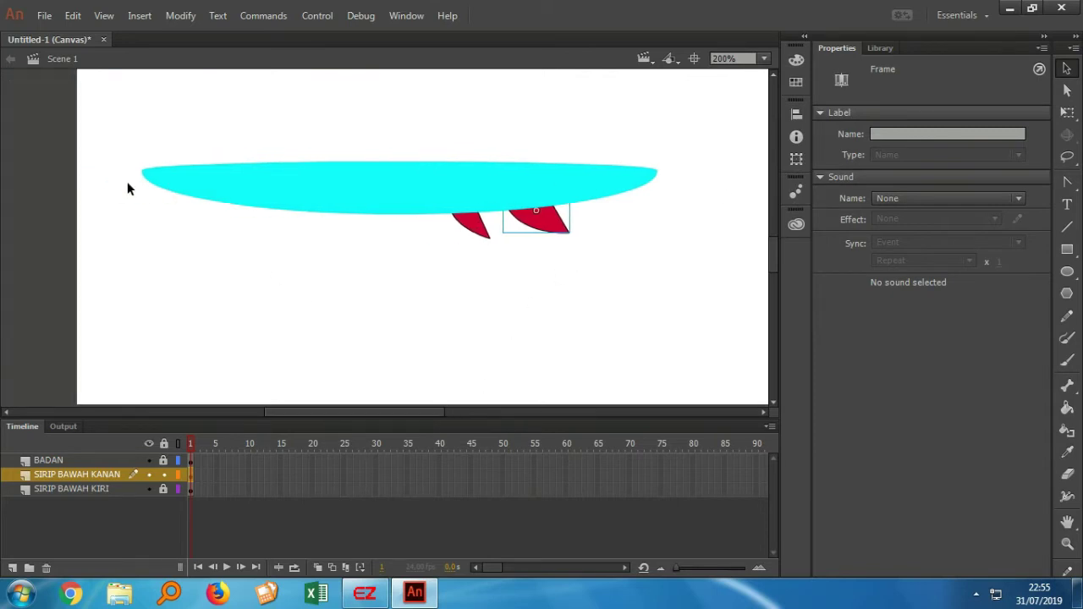
click(411, 272)
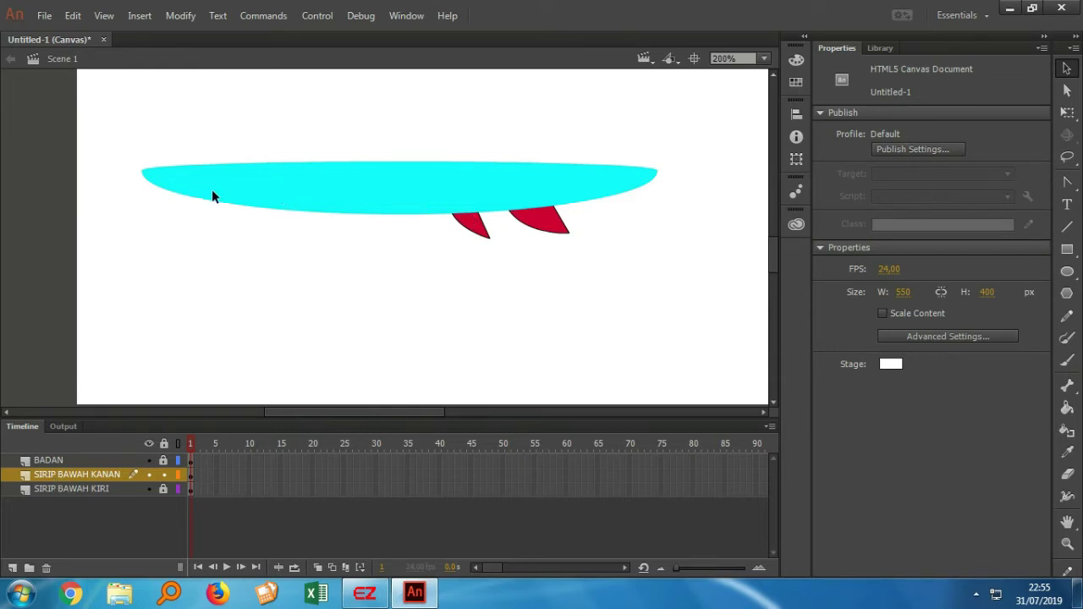
click(13, 569)
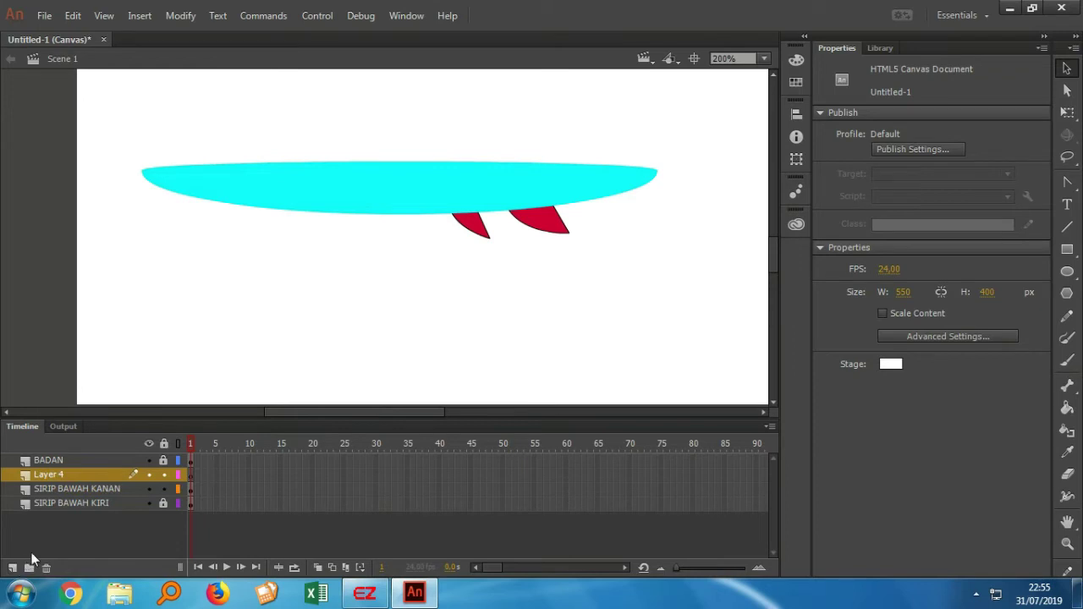
double_click(61, 475)
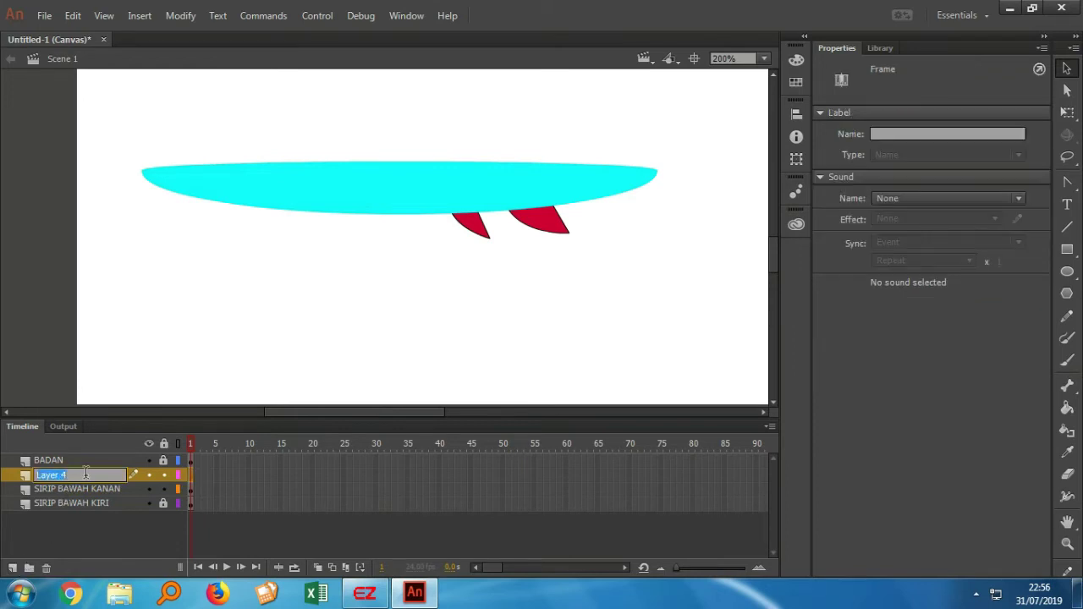
text(MATA)
click(93, 522)
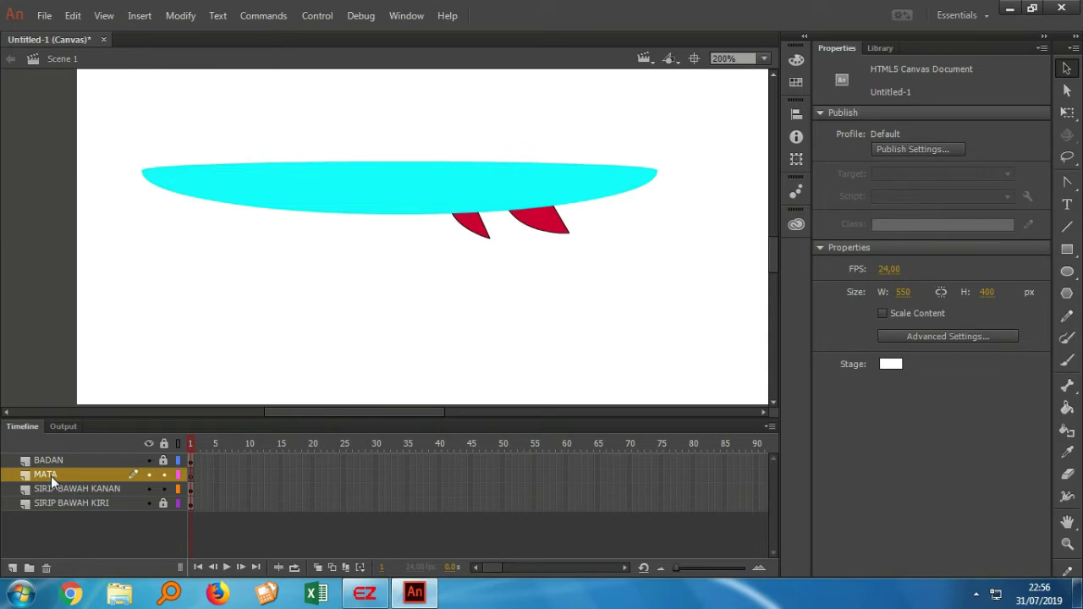
- Move the MATA layer above BADAN, lock the SIRIP BAWAH KANAN layer, and make MATA the active layer
drag(51, 475, 57, 458)
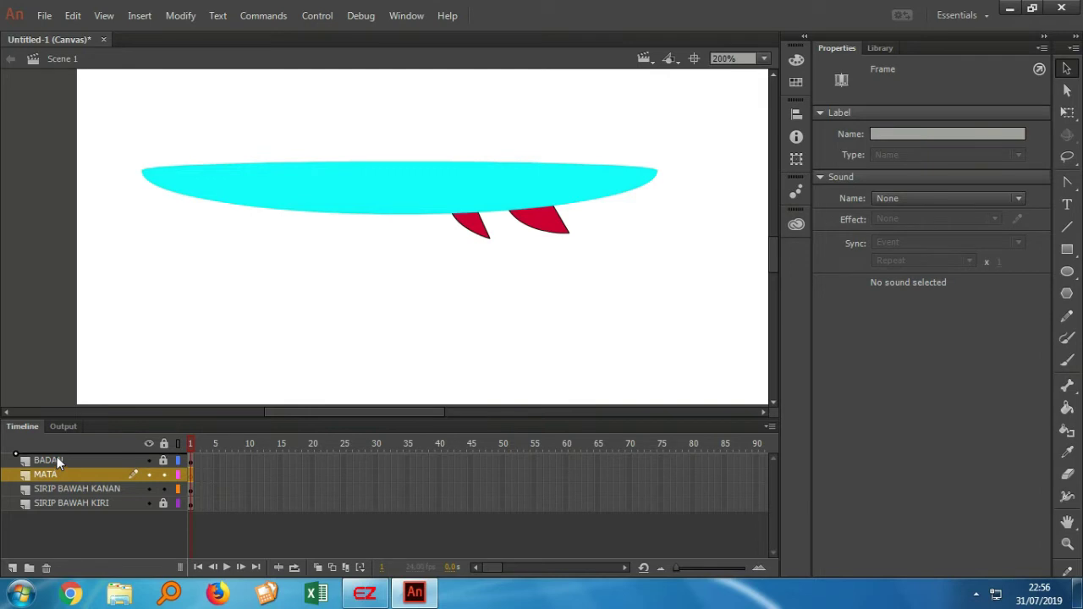
drag(57, 456, 56, 456)
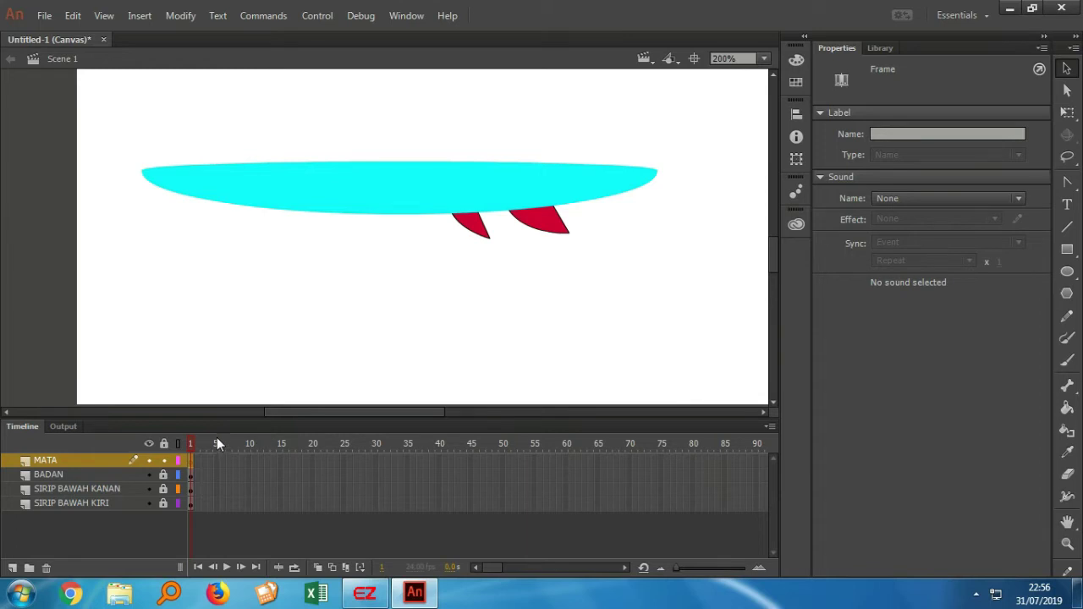
click(60, 470)
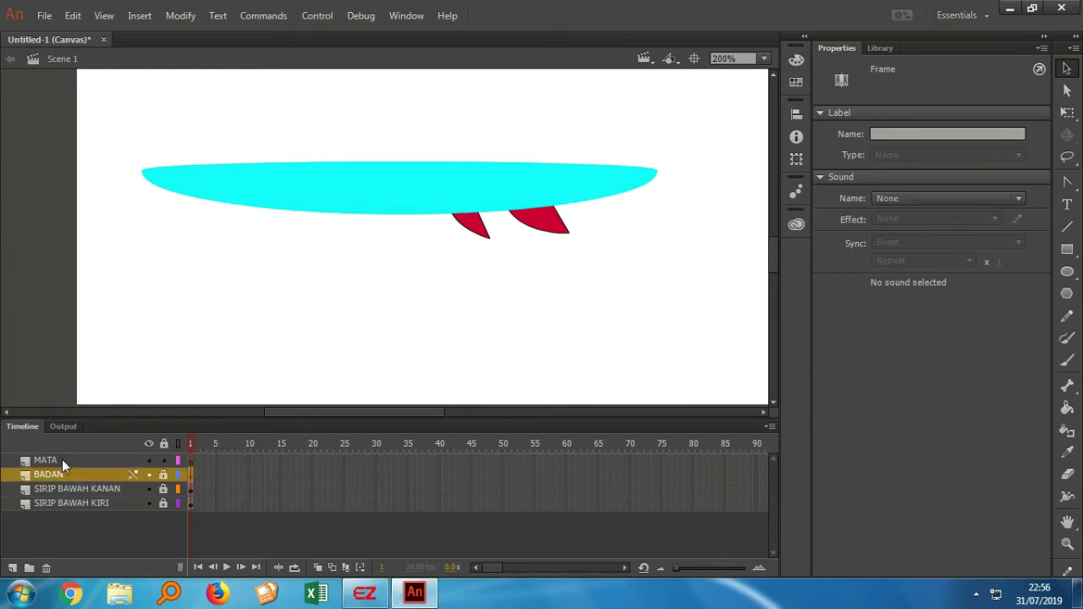
click(62, 462)
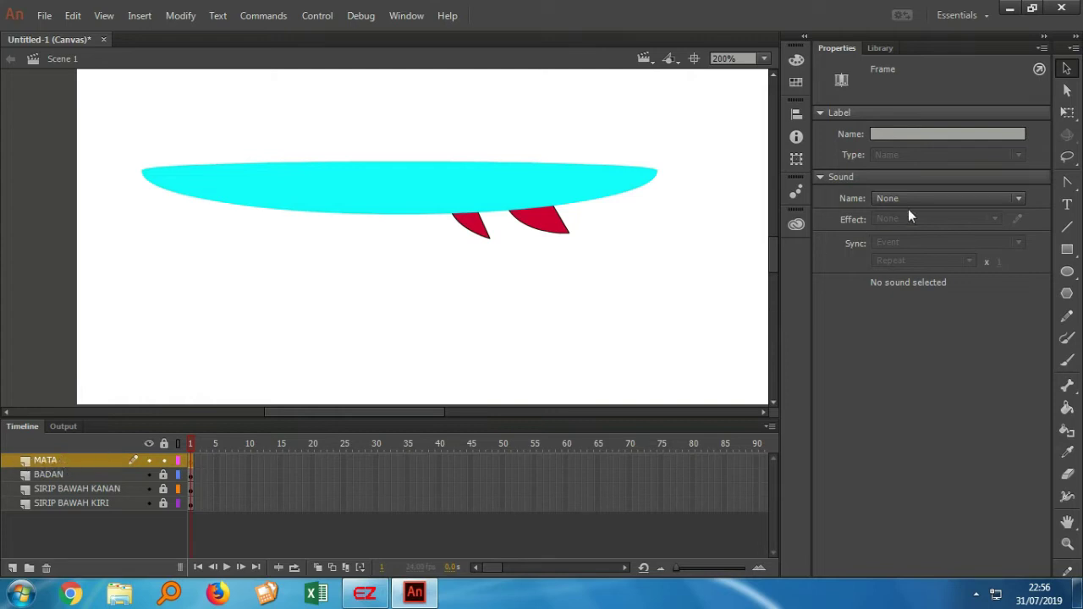
- Draw a white-filled (#FFFFFF), black-outlined oval about 19.5 by 15.3 px near the body's left end as the eye on MATA
click(1067, 273)
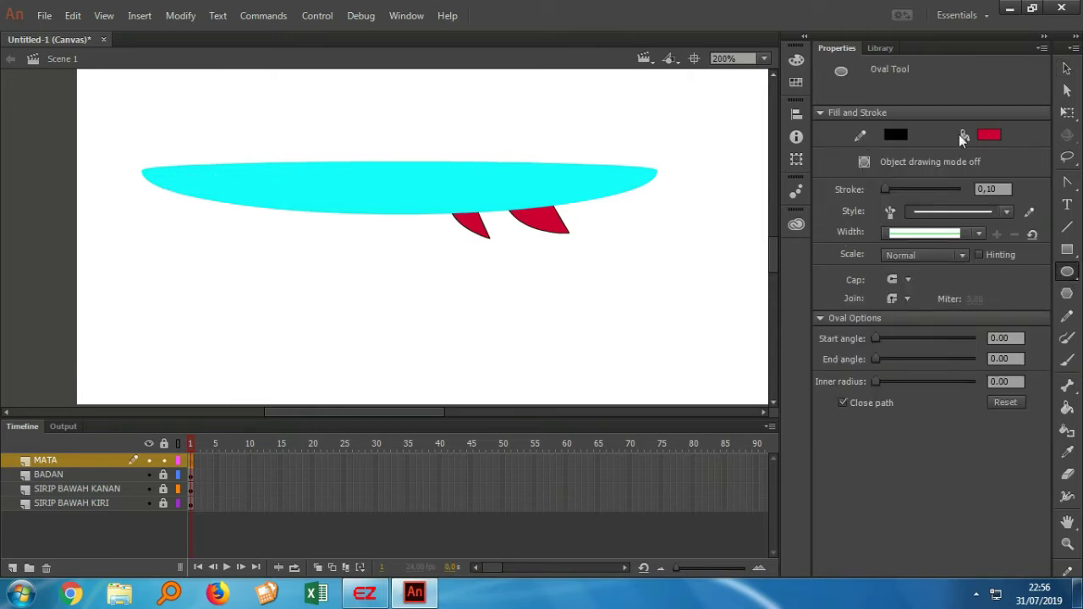
click(990, 137)
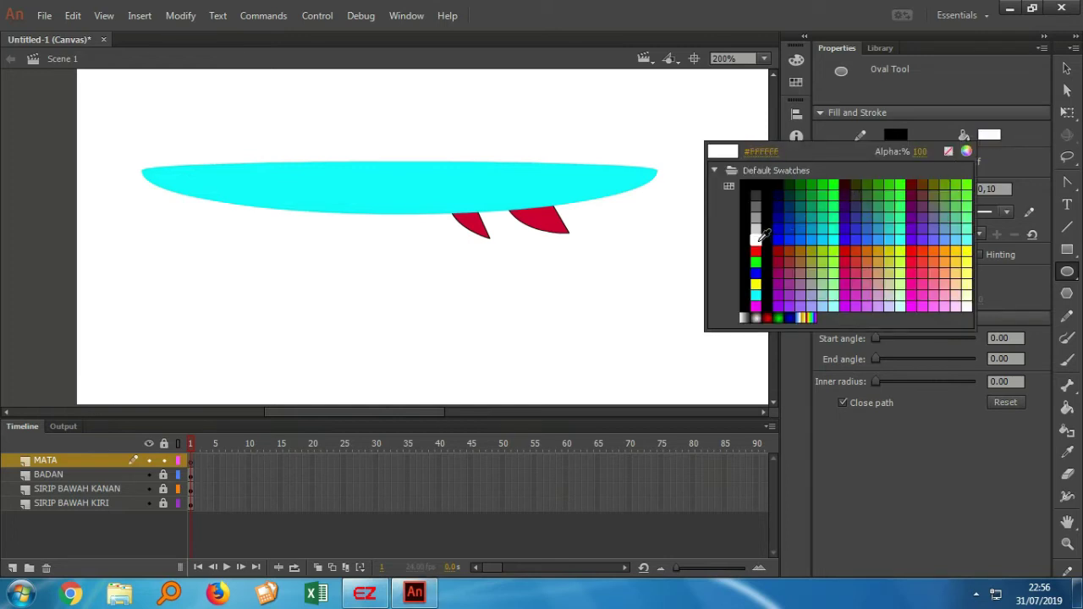
click(756, 240)
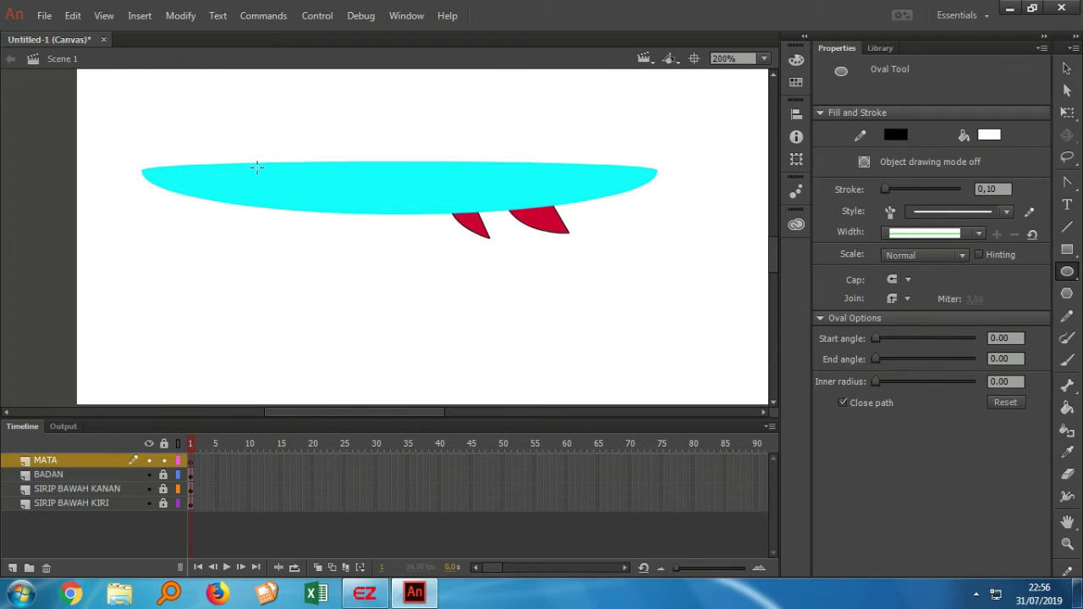
click(765, 60)
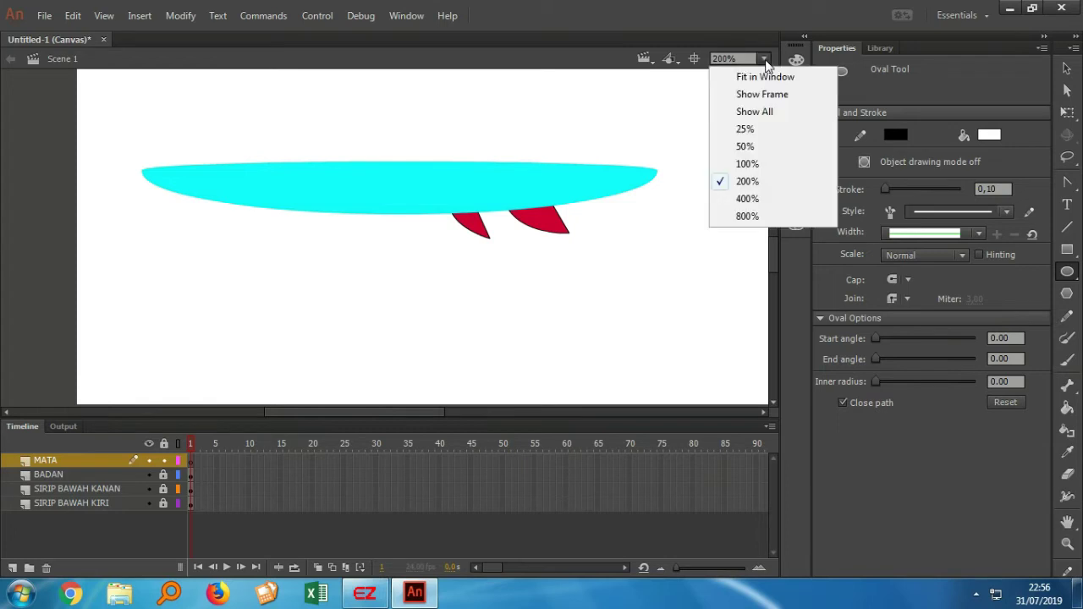
click(748, 198)
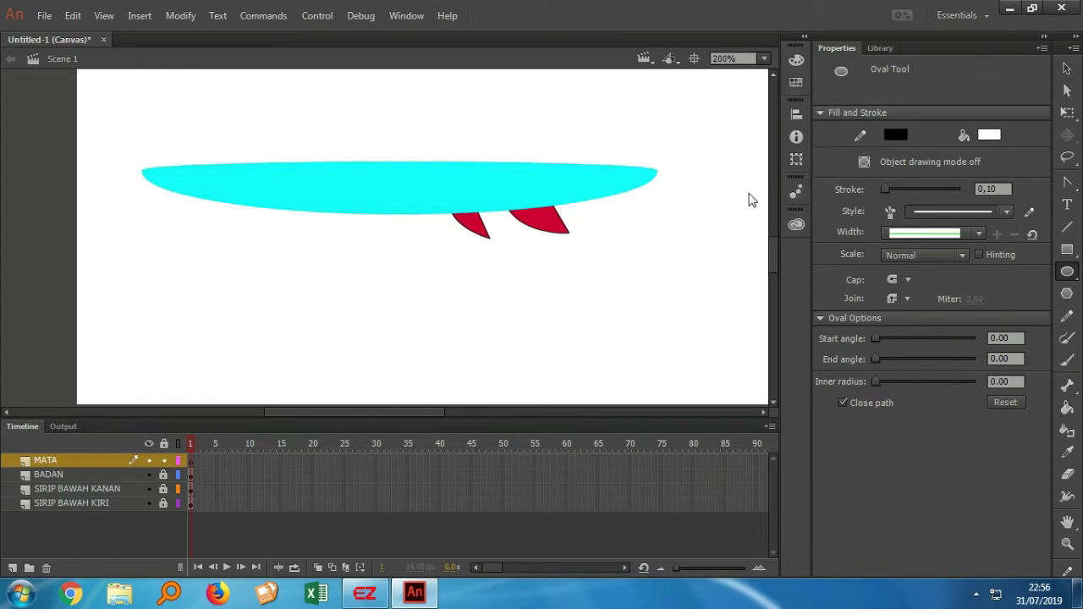
drag(383, 413, 363, 414)
scroll(773, 263, up, 5)
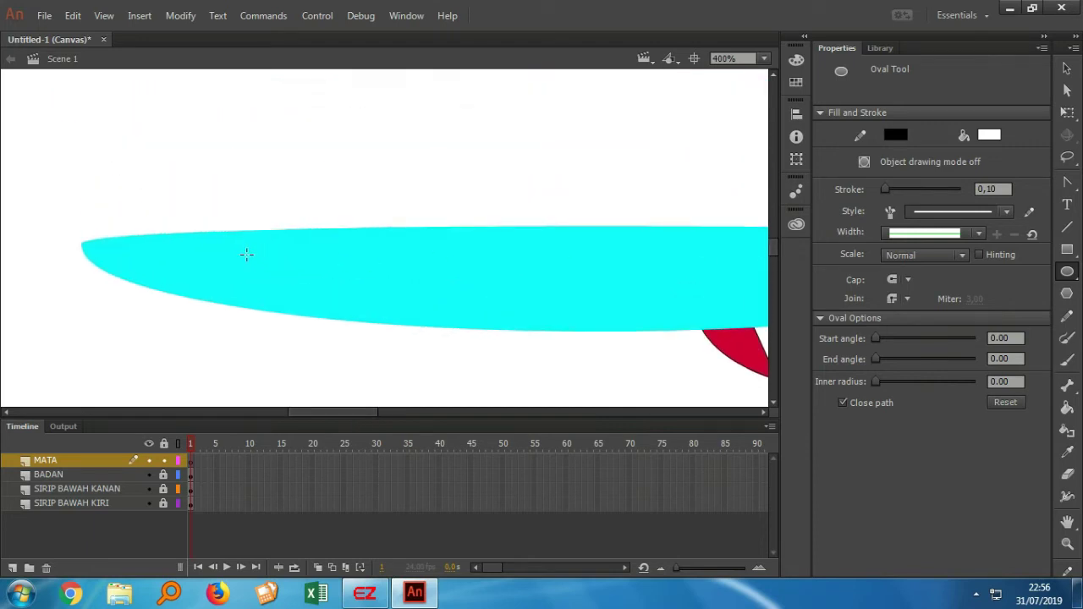
drag(236, 248, 297, 298)
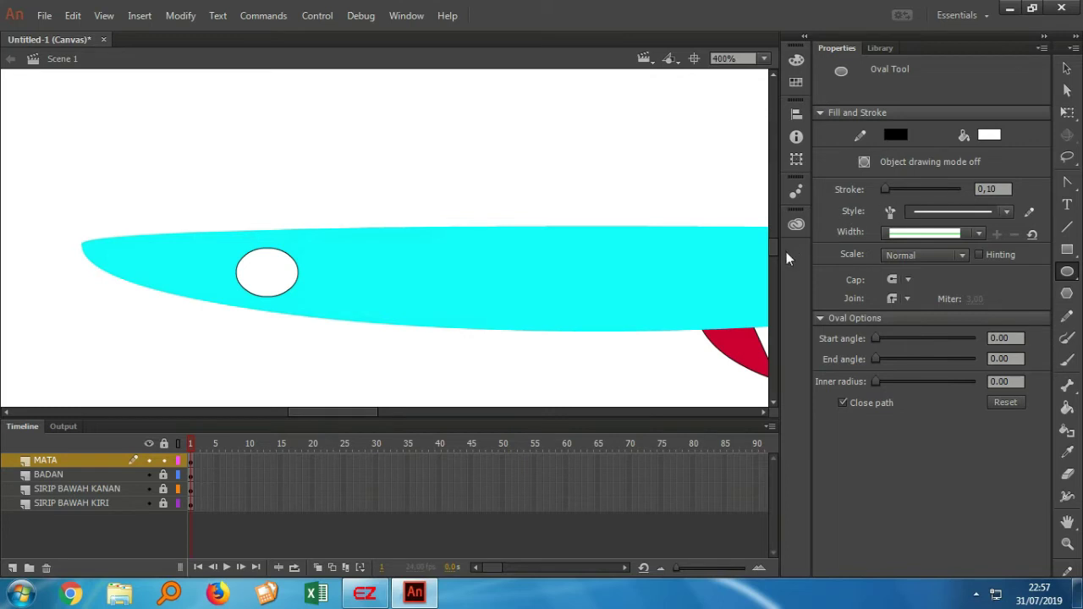
click(762, 60)
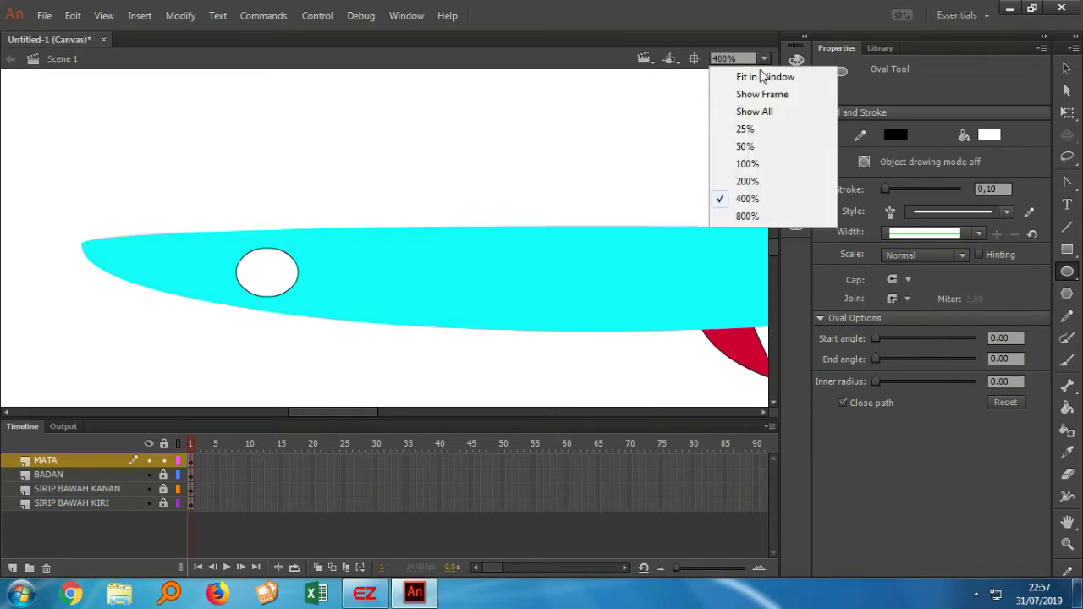
click(748, 163)
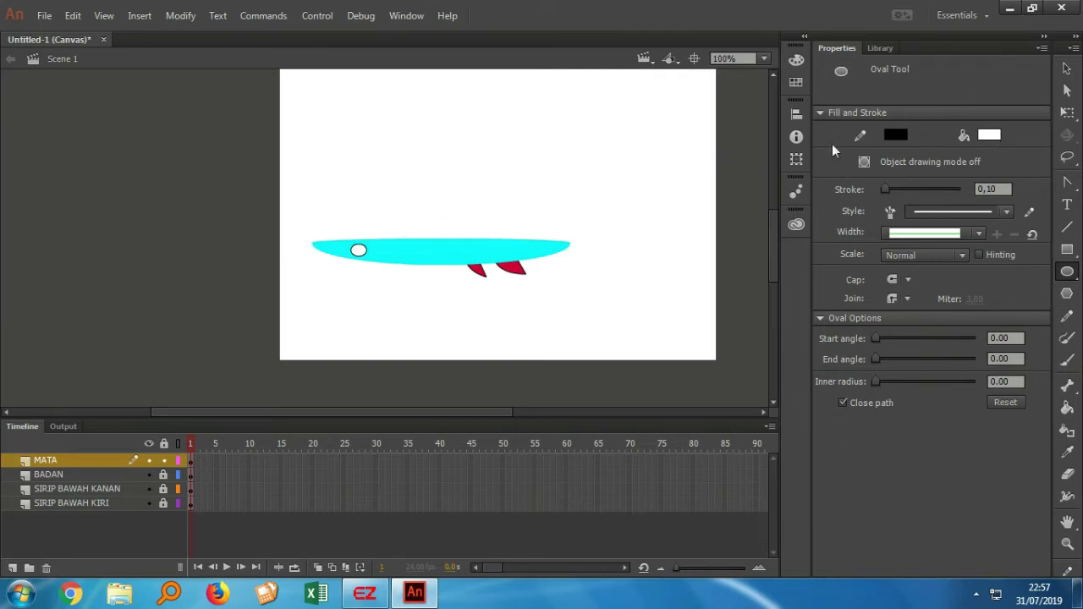
- Try to shrink the eye by scaling only its white fill to about 13.8 by 10.8 px with Free Transform
click(1068, 113)
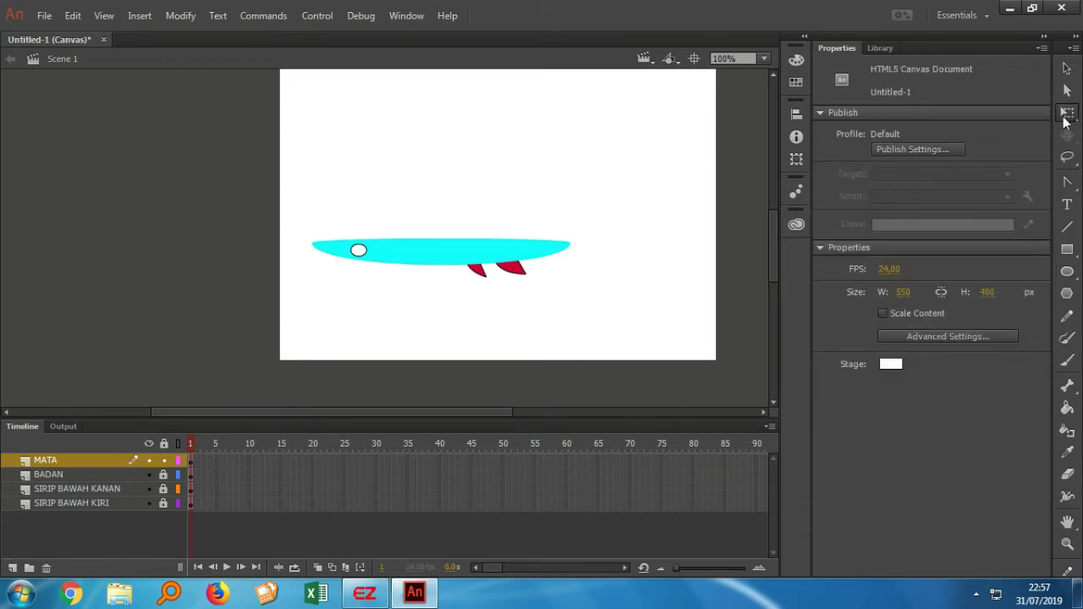
click(360, 251)
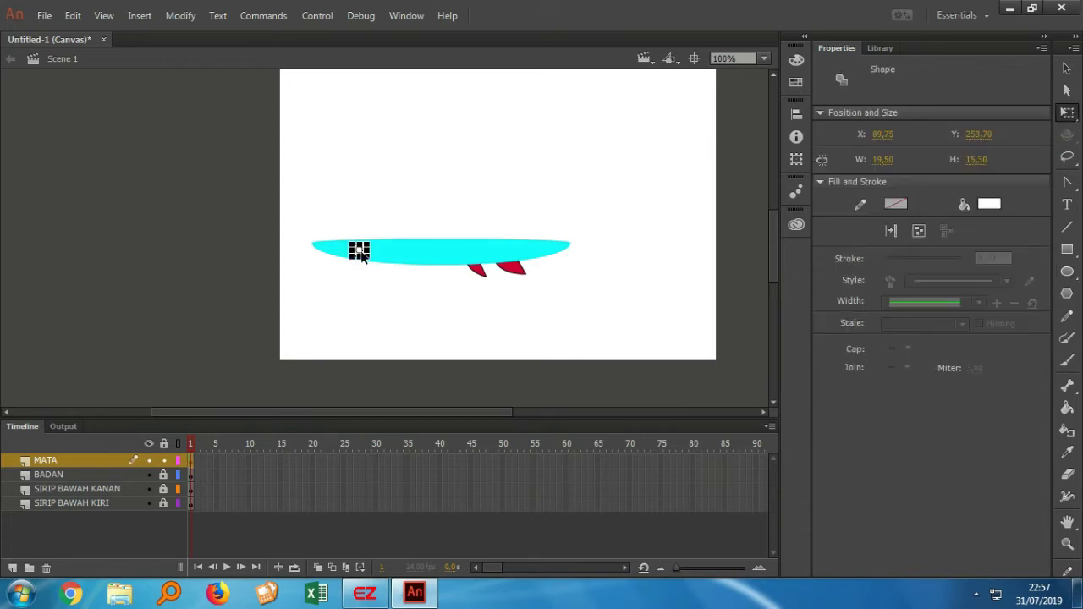
click(764, 61)
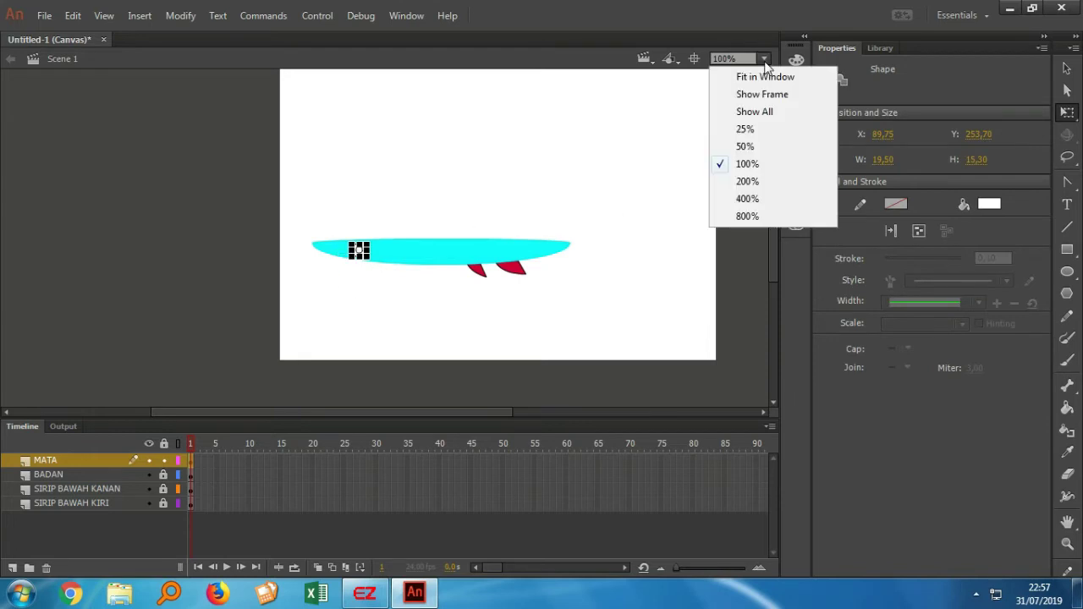
click(755, 198)
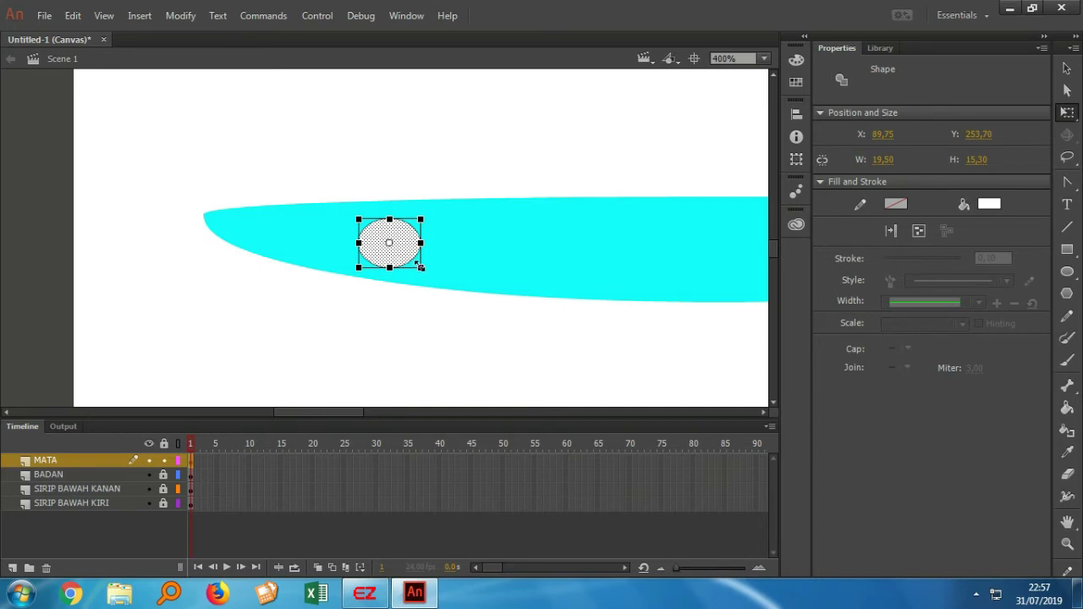
drag(420, 268, 412, 260)
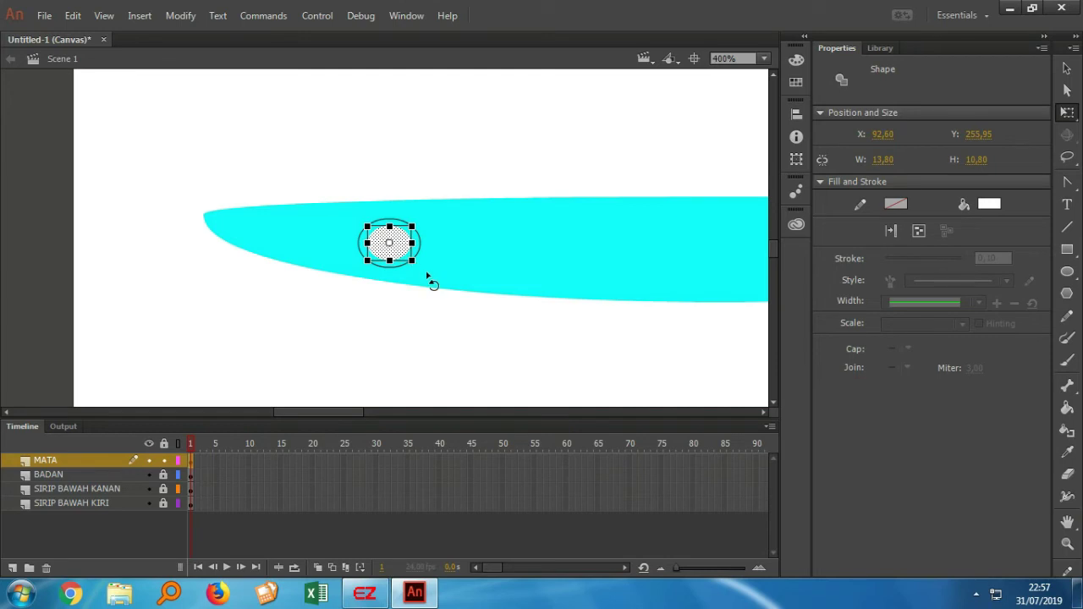
click(421, 316)
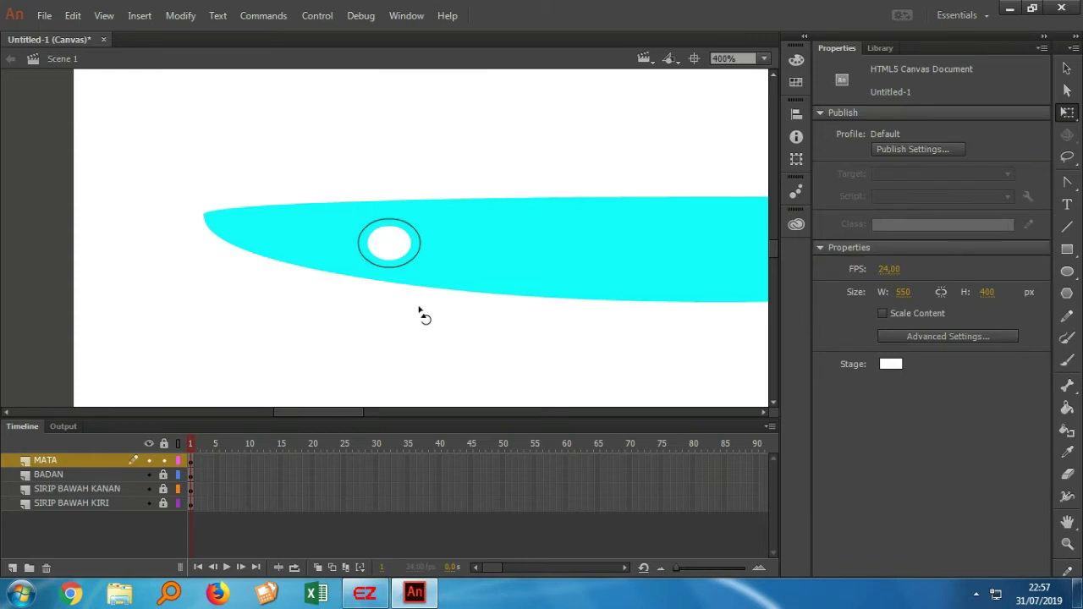
key(ctrl+a)
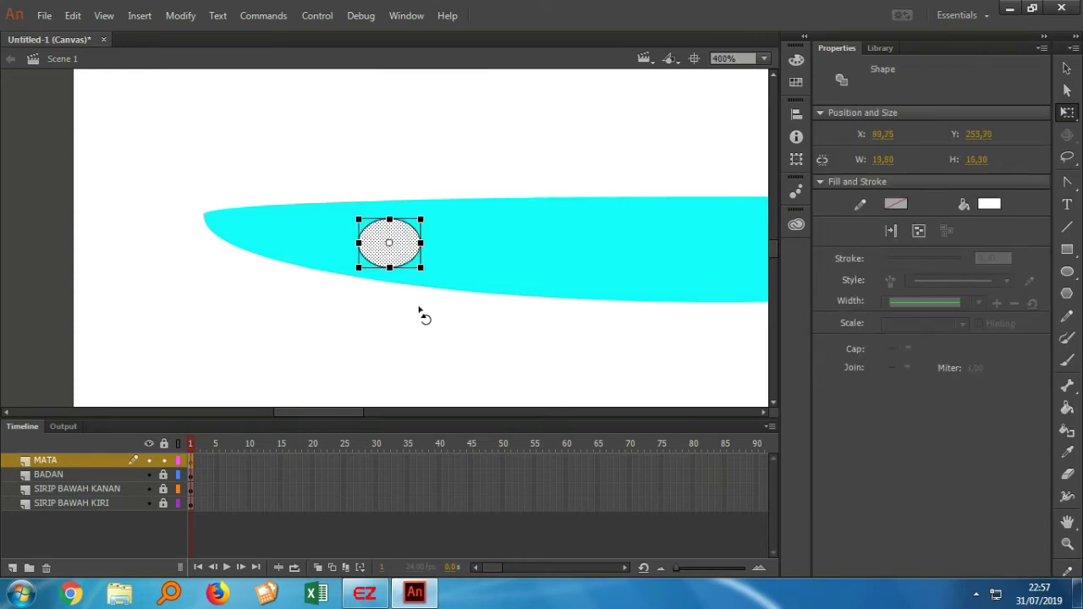
click(430, 341)
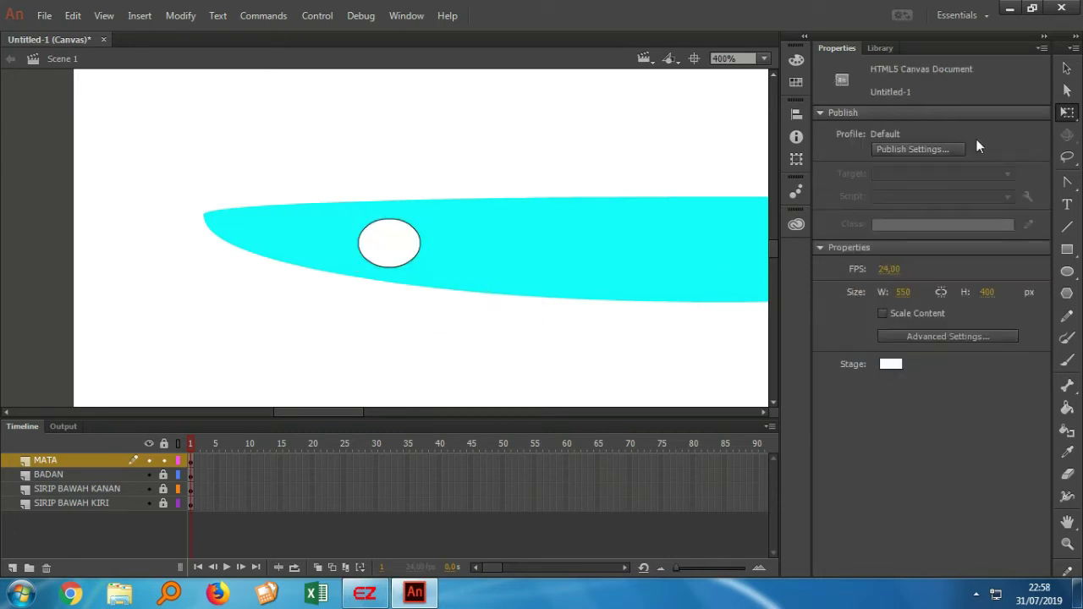
- Select the eye's fill and outline together and scale them about the center to roughly 12 by 10 px with Free Transform
click(1066, 69)
drag(280, 166, 490, 361)
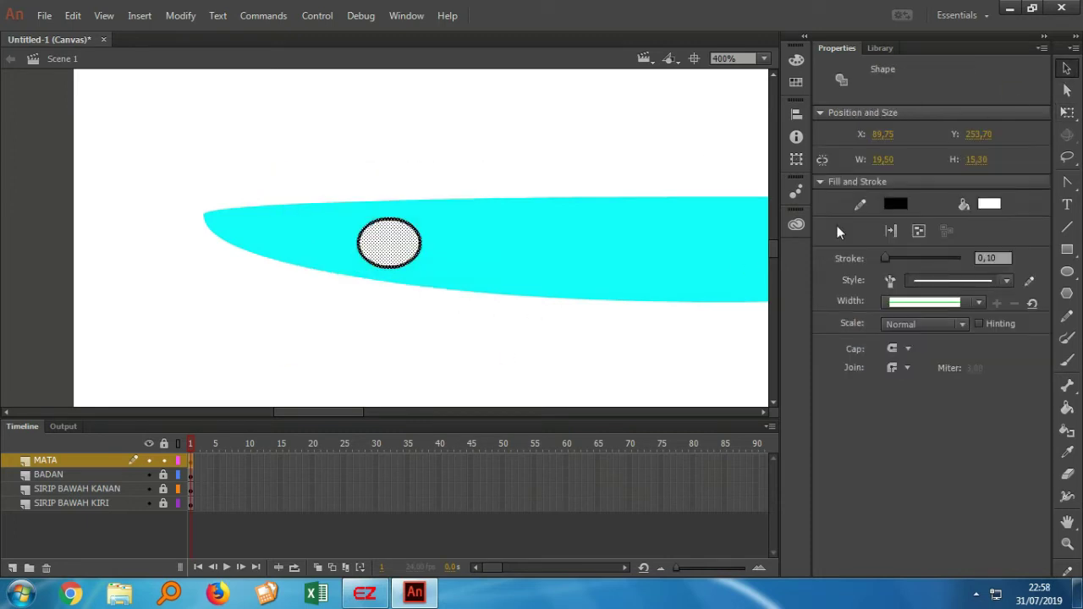
click(1068, 119)
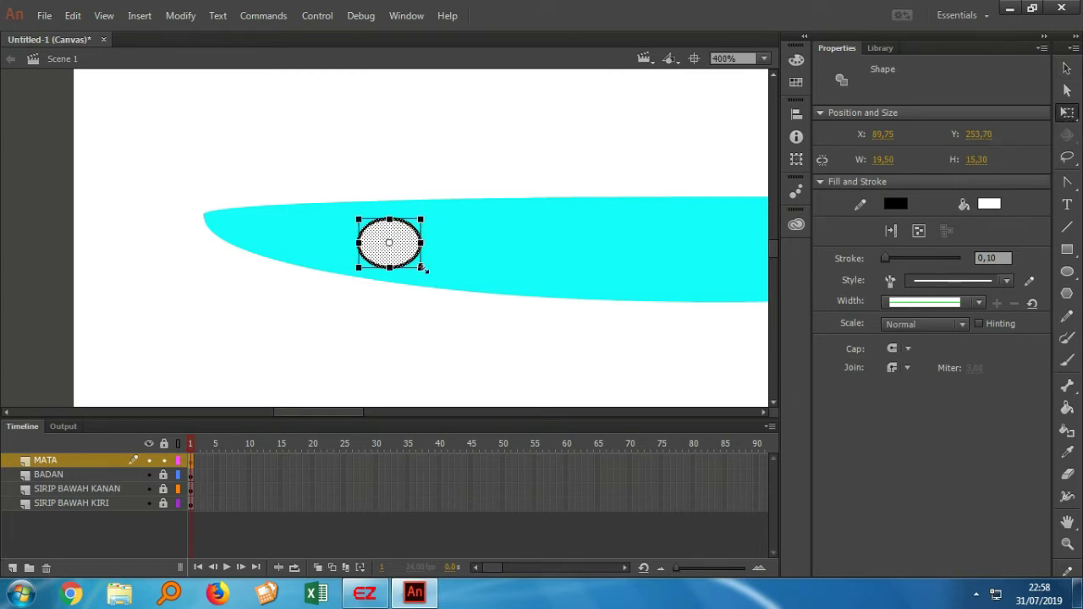
mouse_move(423, 268)
mouse_down()
mouse_move(401, 264)
mouse_move(414, 262)
mouse_up()
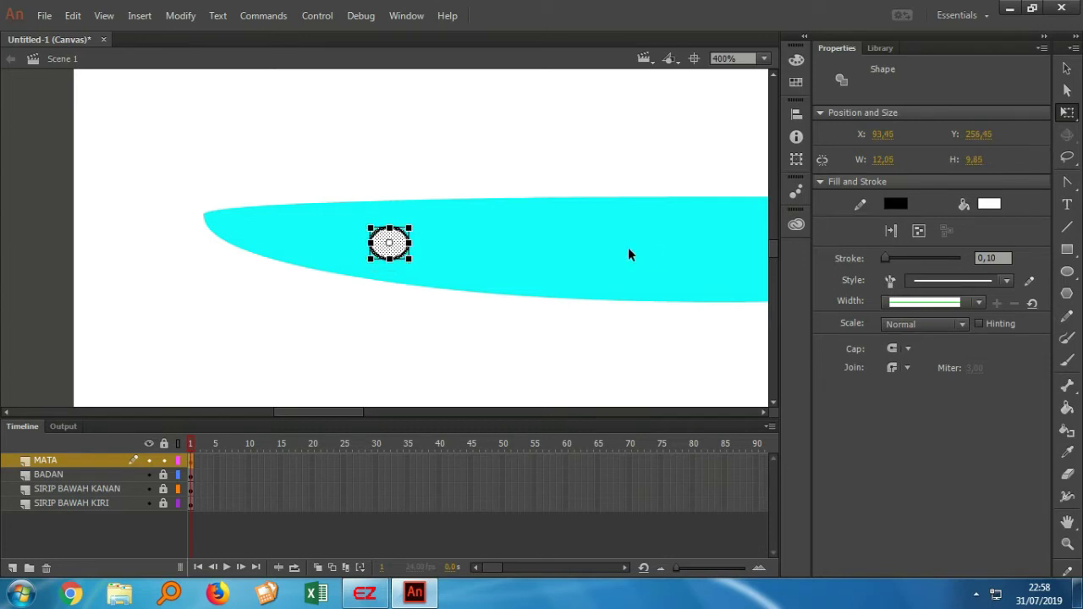
click(392, 303)
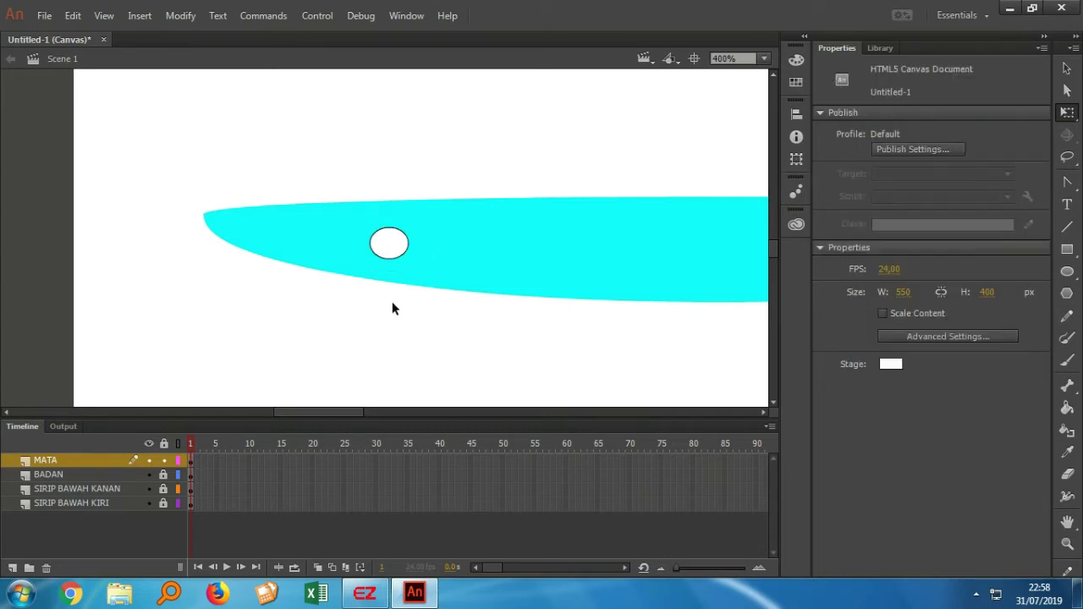
click(764, 59)
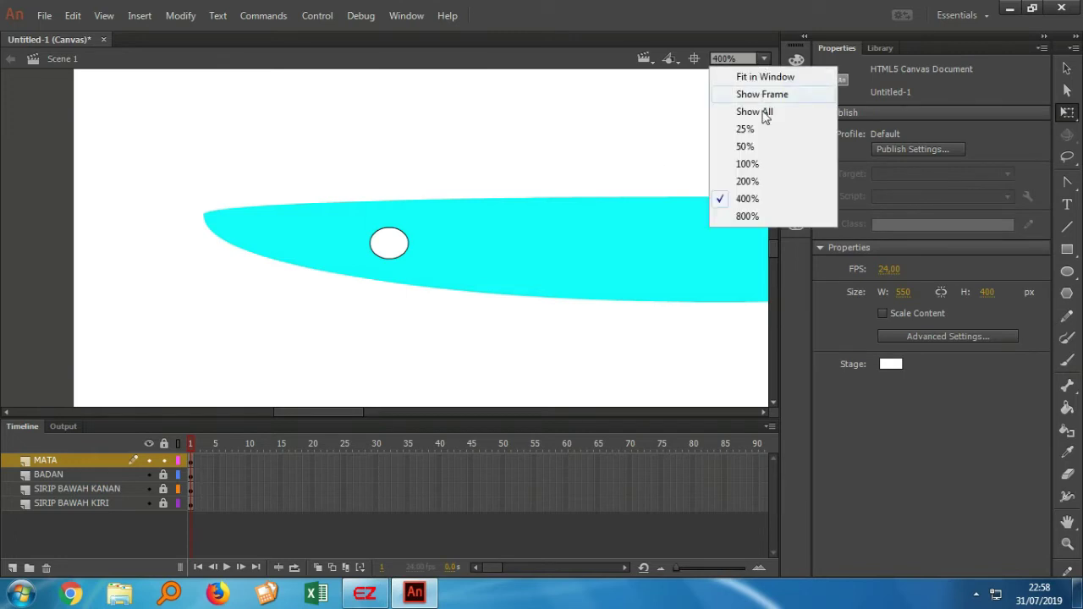
click(748, 165)
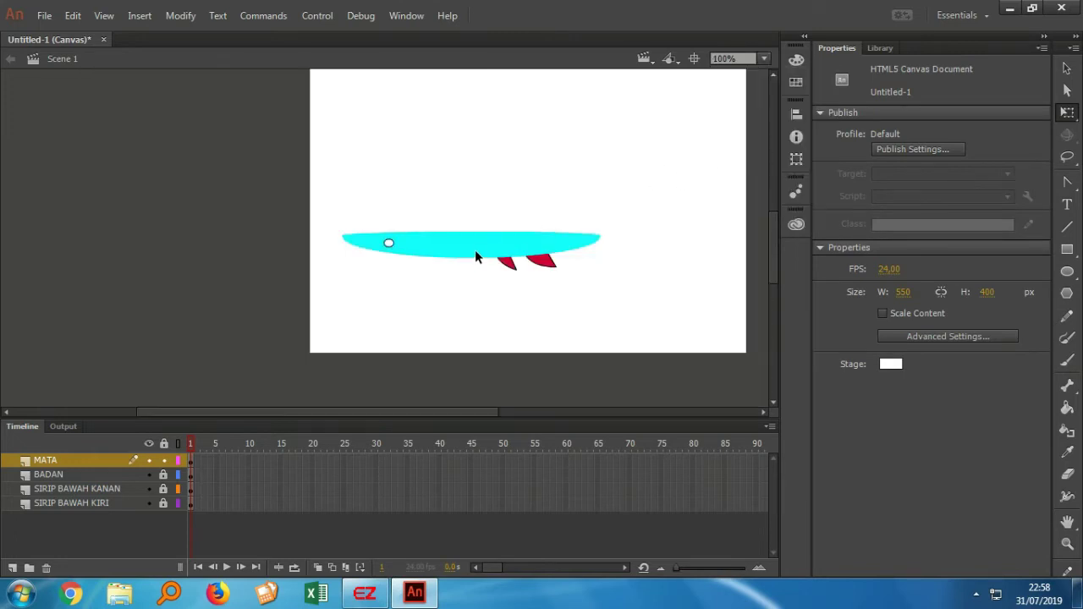
- Select the eye's fill and outline together and move the eye slightly closer to the body's left end
drag(372, 222, 418, 278)
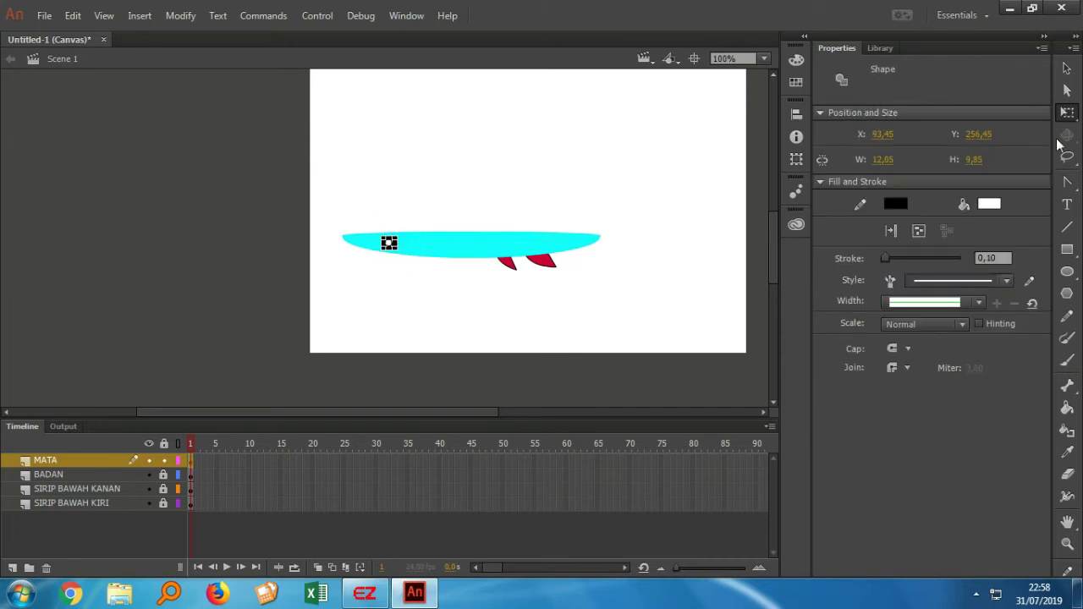
click(1067, 68)
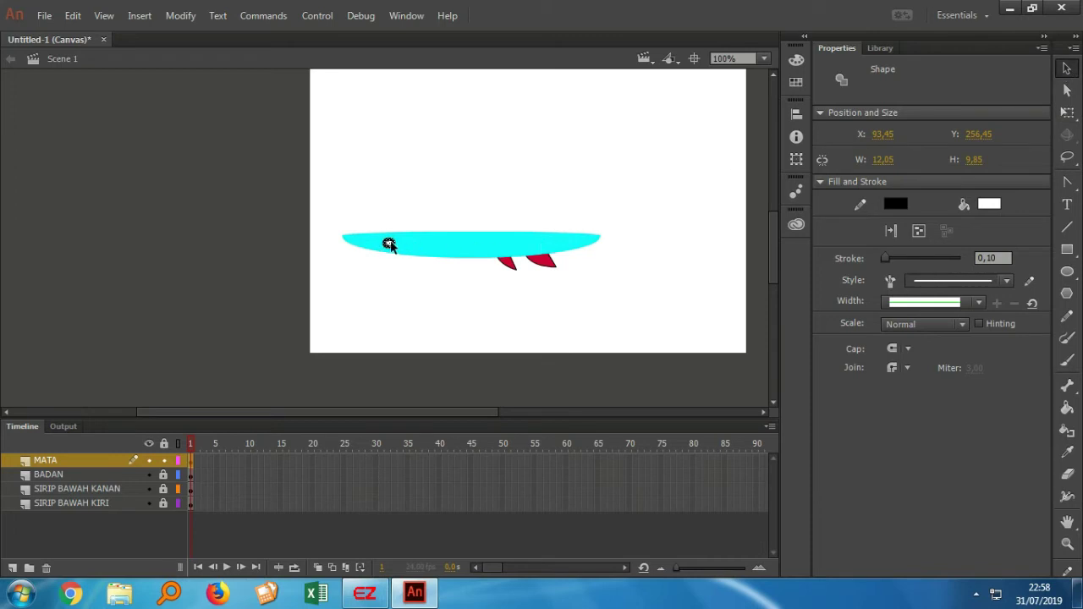
drag(386, 243, 381, 246)
click(421, 200)
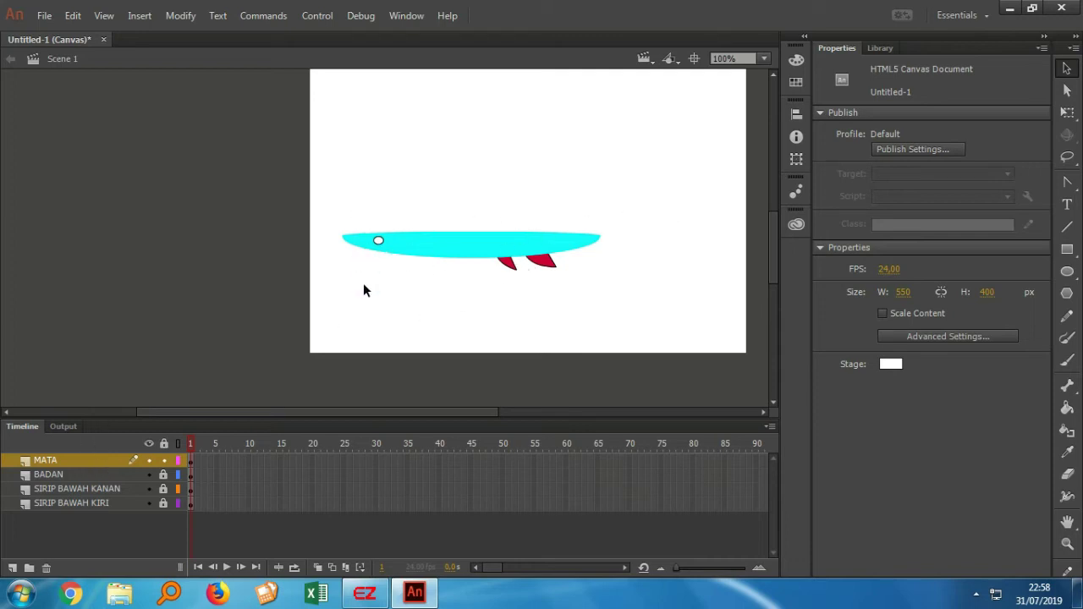
- Convert the whole eye to a Movie Clip symbol named MATA and lock the MATA layer
drag(372, 273, 355, 215)
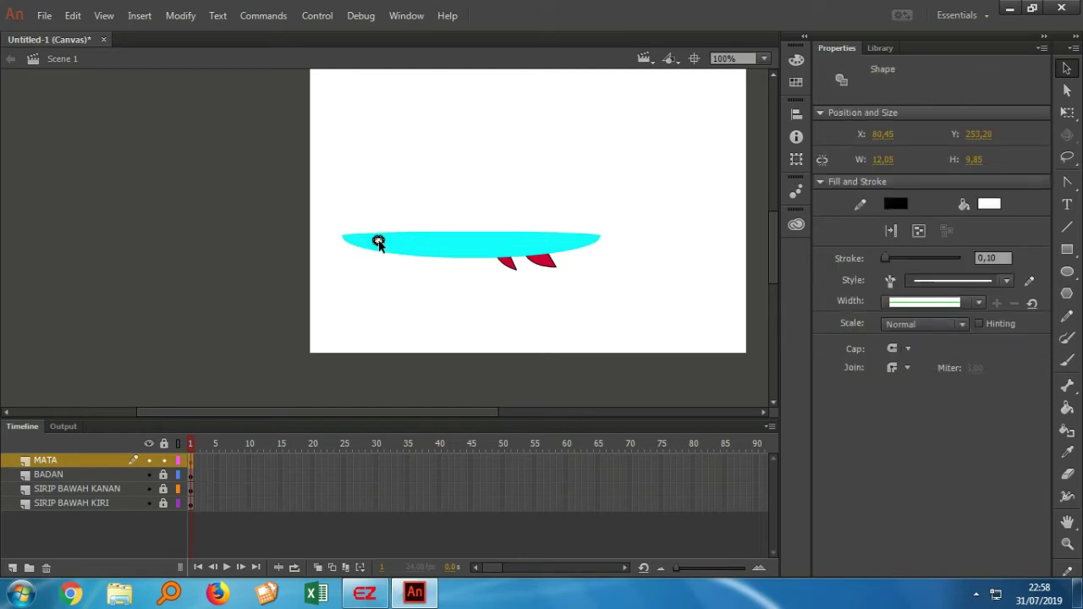
right_click(378, 243)
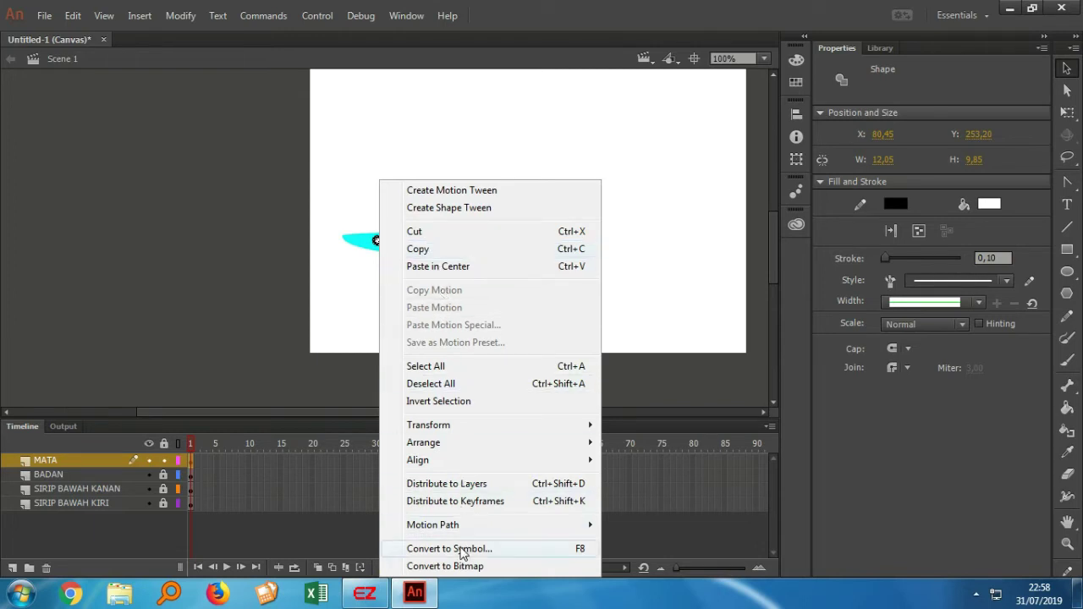
click(460, 548)
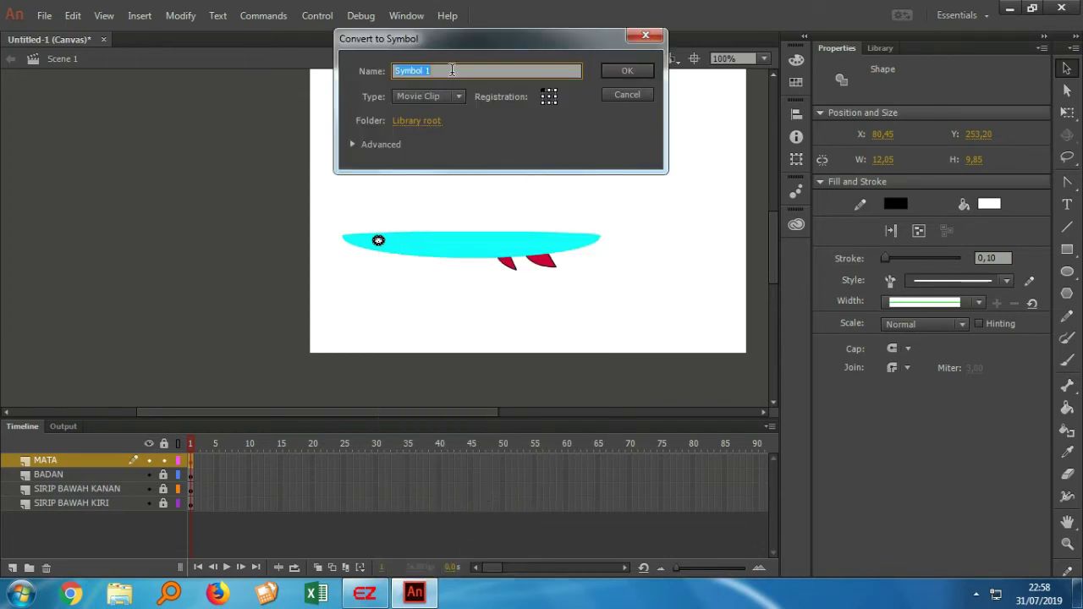
text(MATA)
click(618, 76)
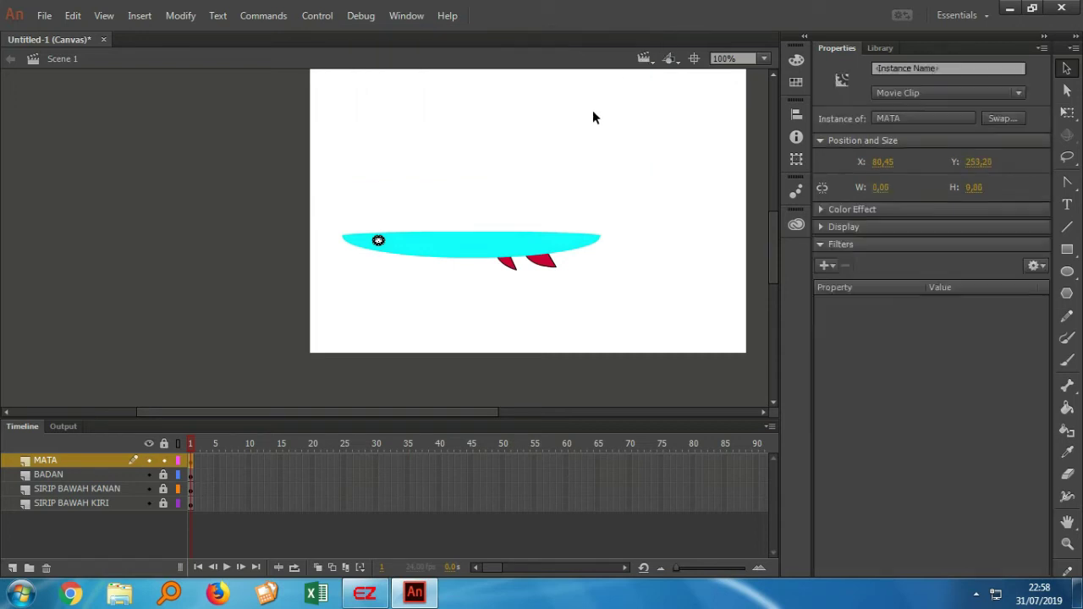
click(422, 294)
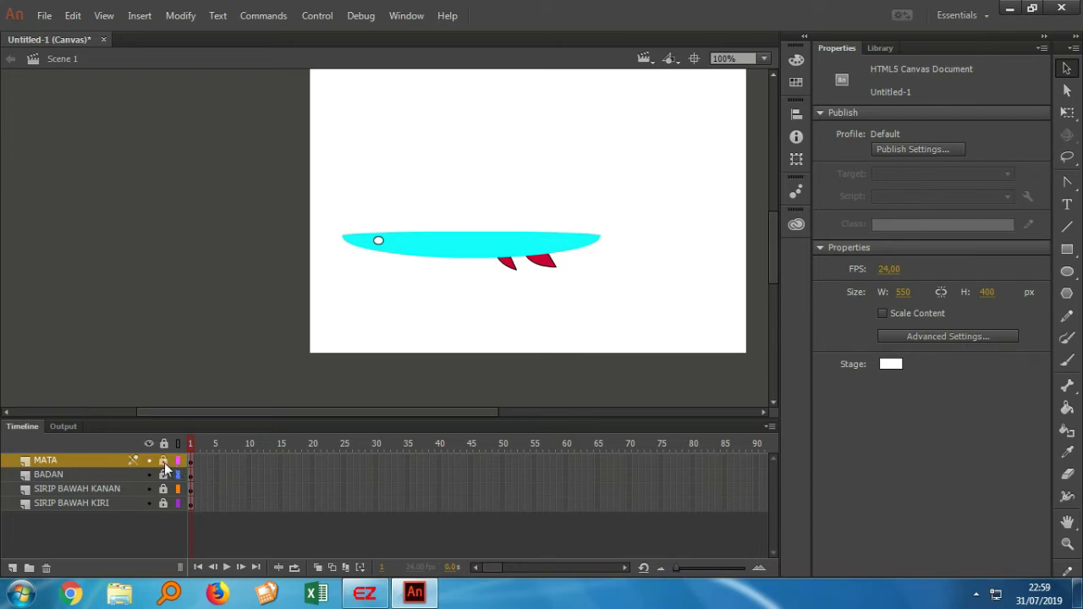
- Add a new layer above MATA and name it SIRIP ATAS
click(13, 568)
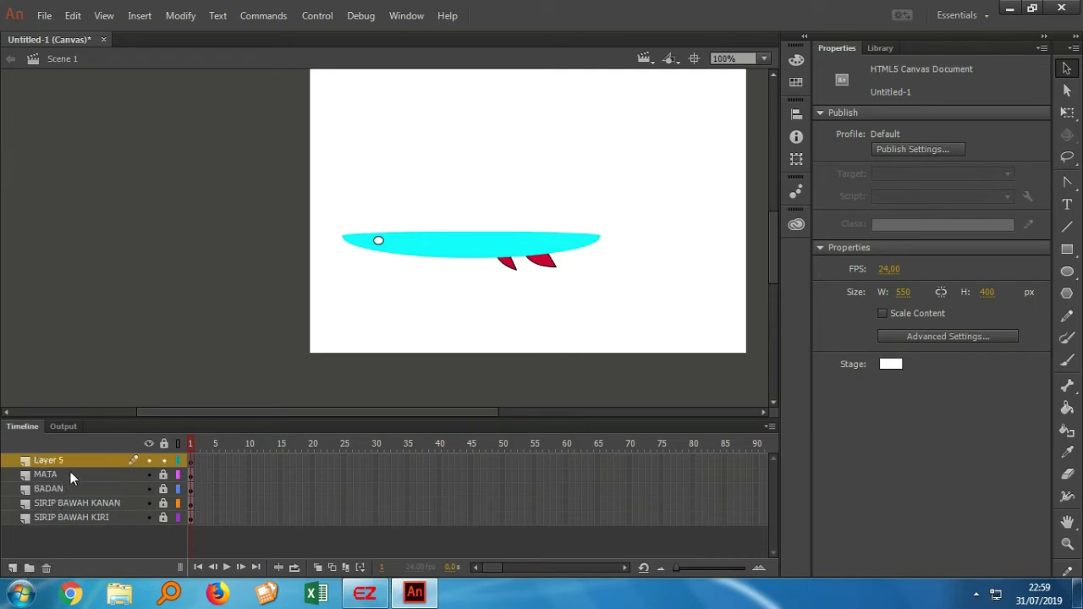
double_click(68, 461)
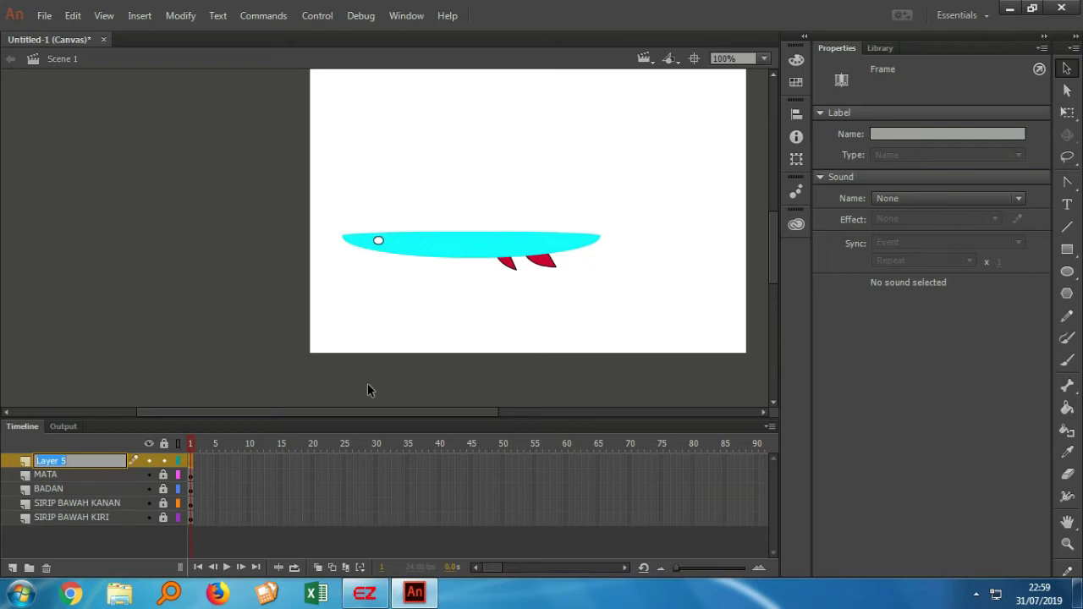
text(SIRIP ATAS)
click(395, 321)
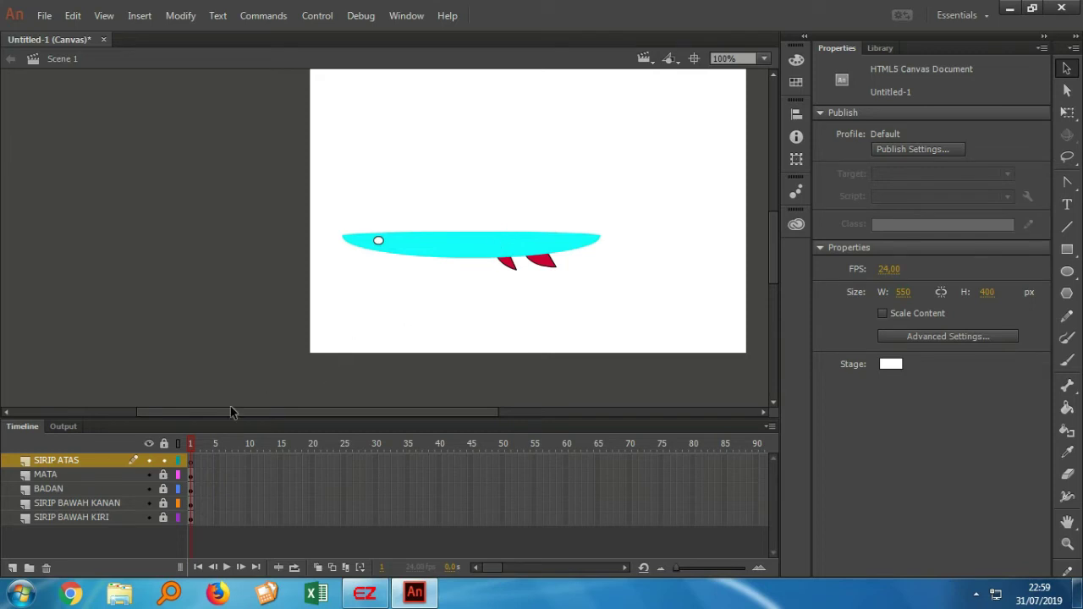
- Draw a black-outlined rectangle on the body's upper edge above the lower fins, filled with their red #CC0033
click(1067, 249)
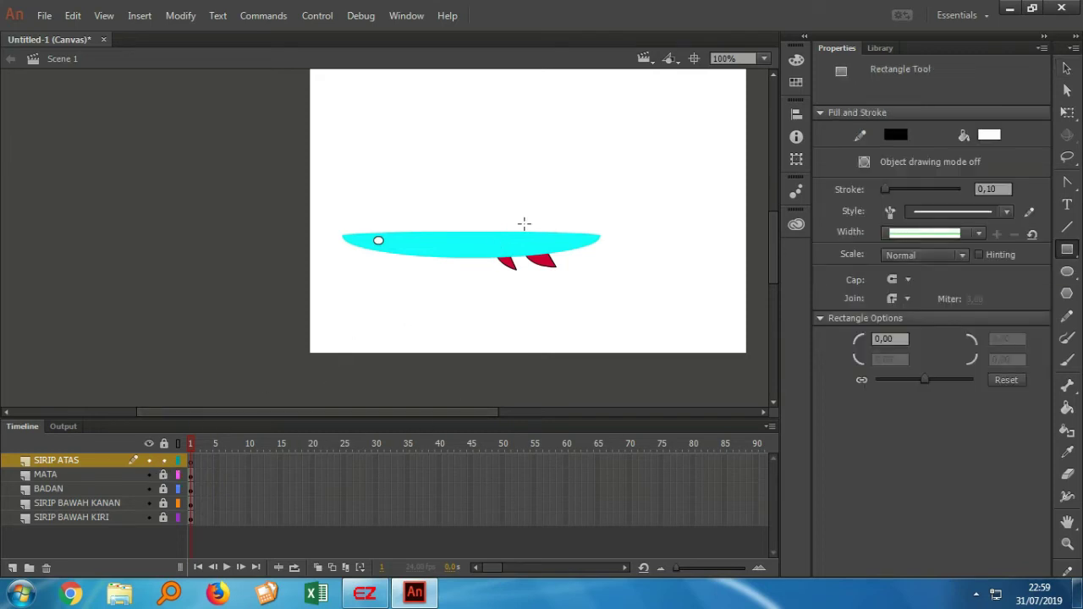
click(986, 138)
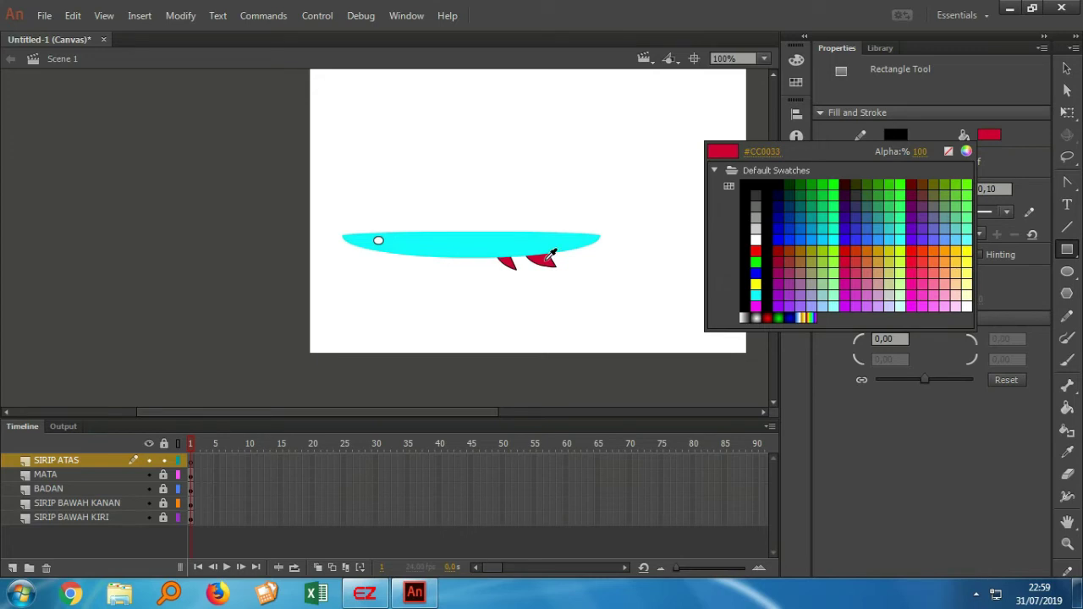
click(551, 253)
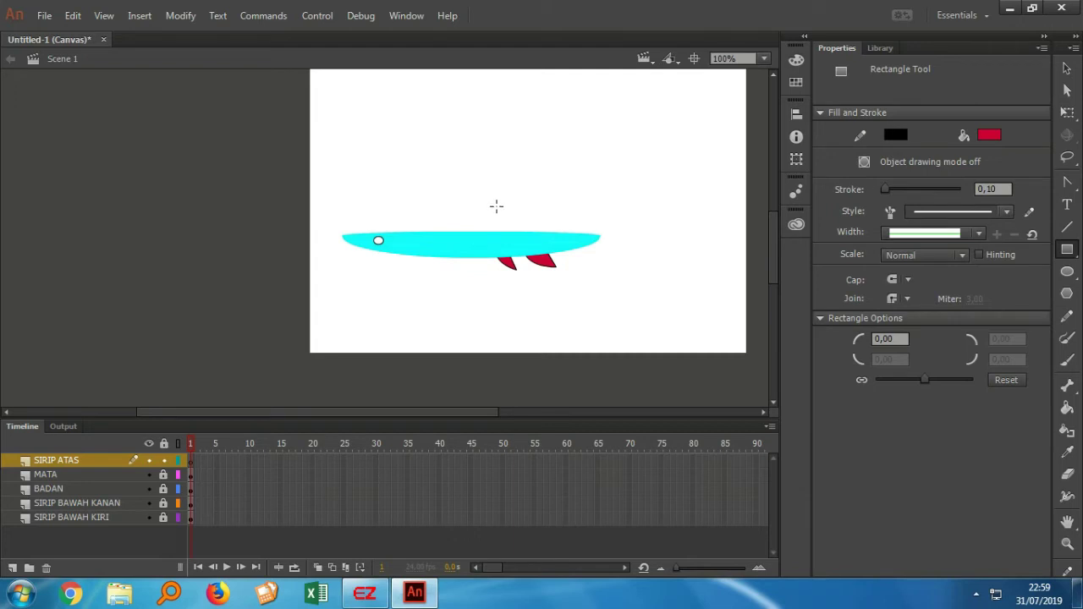
mouse_move(496, 207)
mouse_down()
mouse_move(531, 248)
mouse_move(561, 251)
mouse_move(552, 233)
mouse_up()
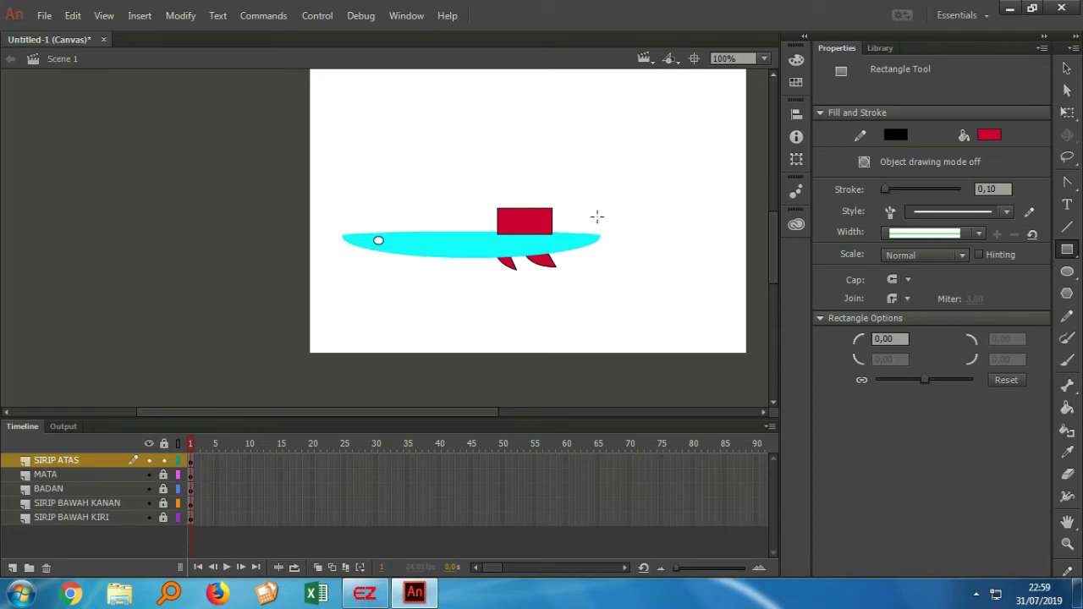
- Delete the red rectangle's upper-left anchor point to turn it into a triangular fin
click(762, 61)
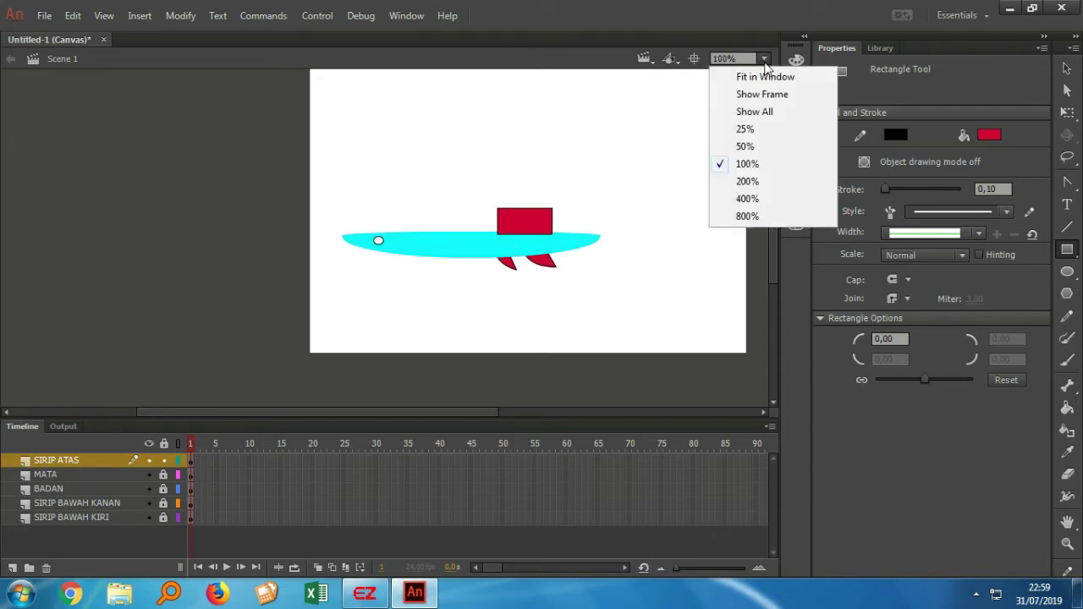
click(752, 179)
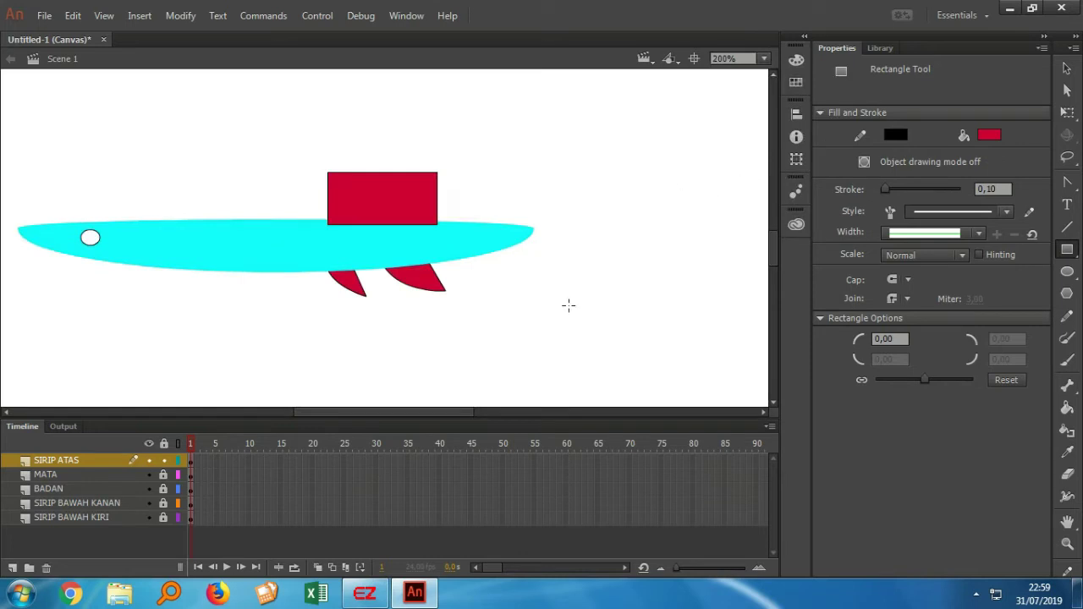
drag(447, 413, 418, 413)
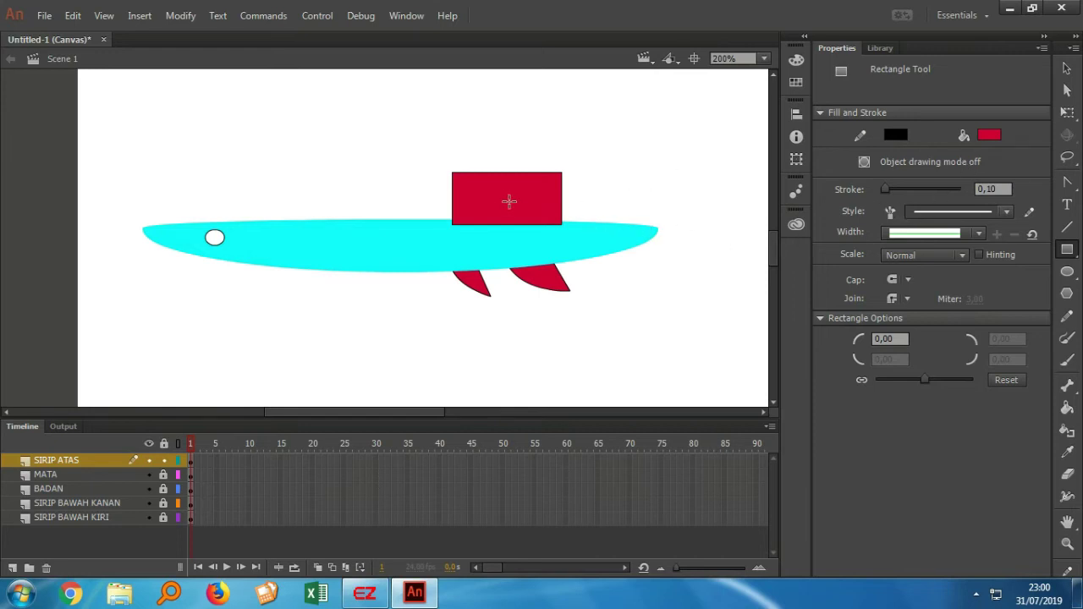
click(1068, 183)
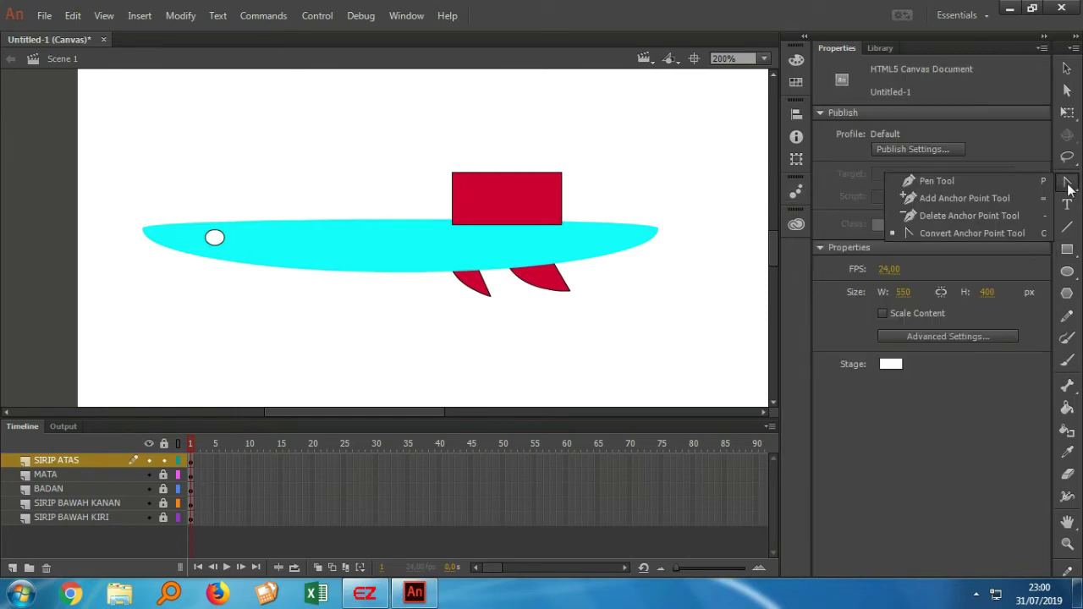
click(983, 215)
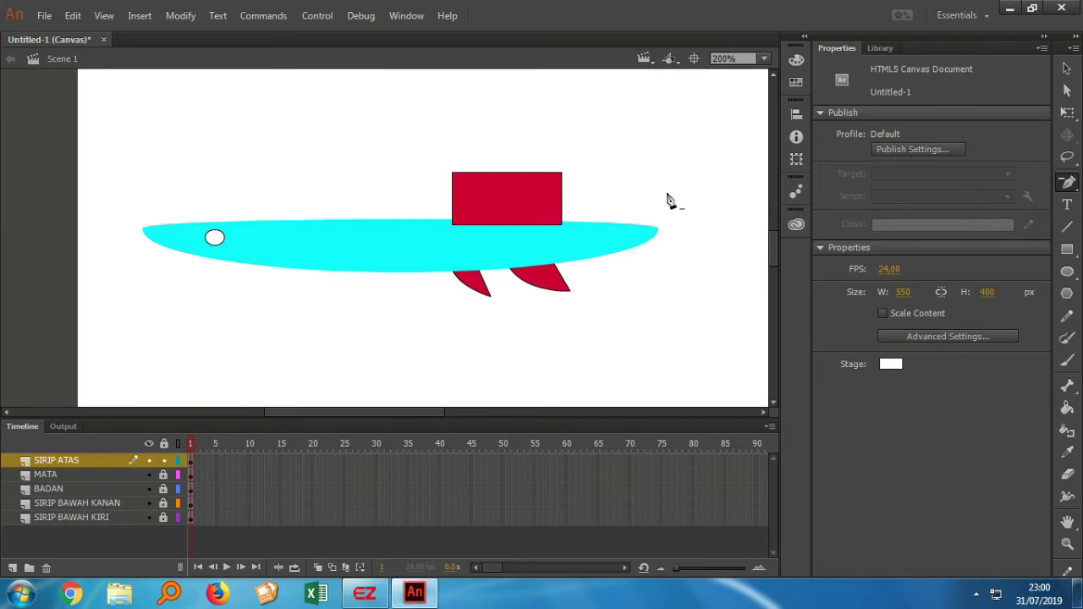
click(453, 174)
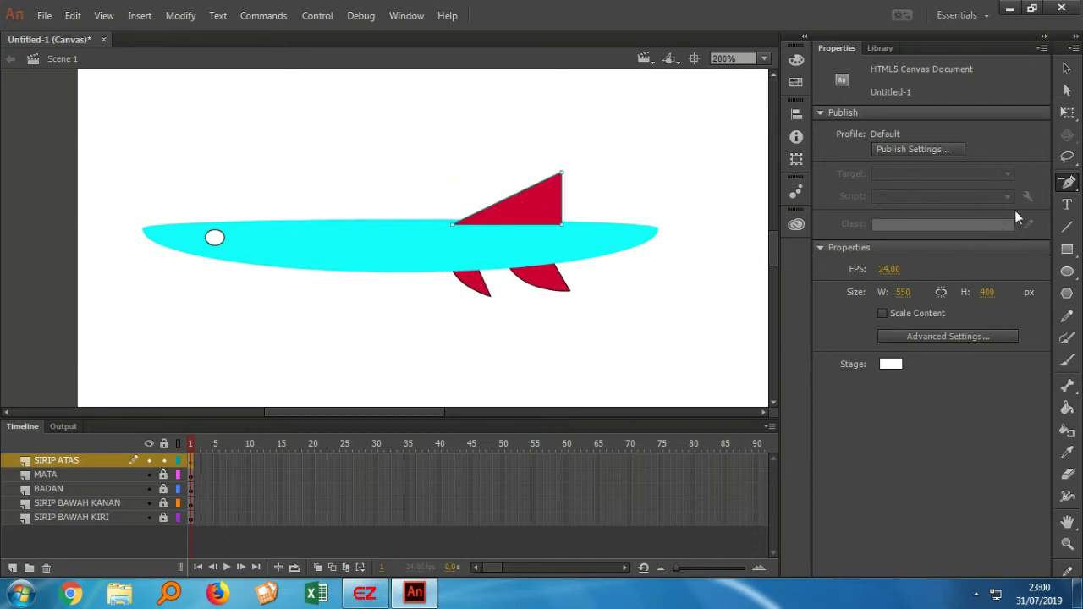
- Convert the upper fin's lower-left corner into a smooth point so its front edge bows outward
click(1067, 182)
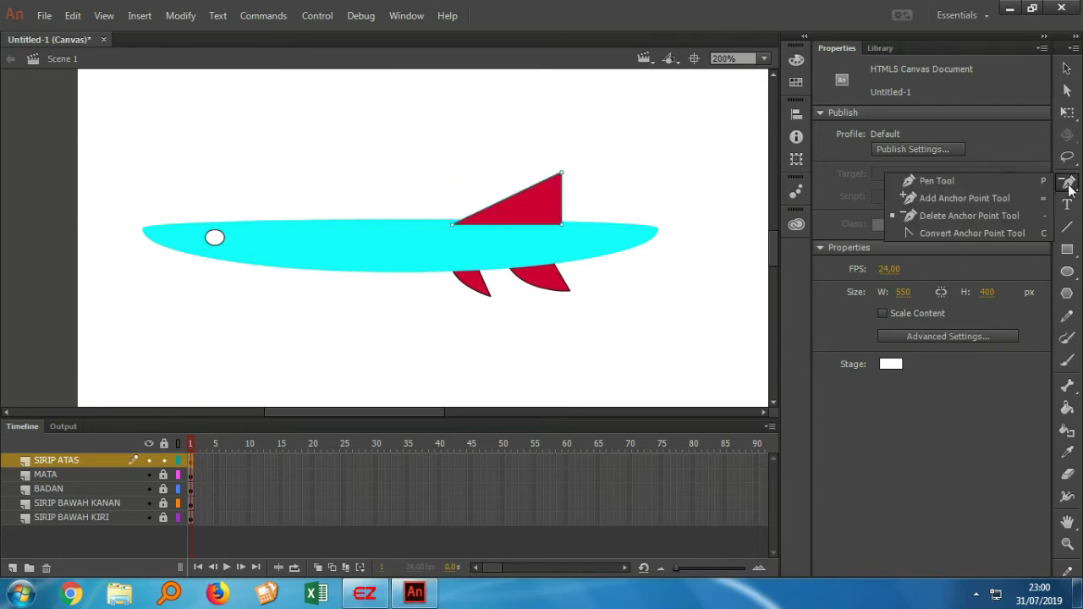
click(972, 233)
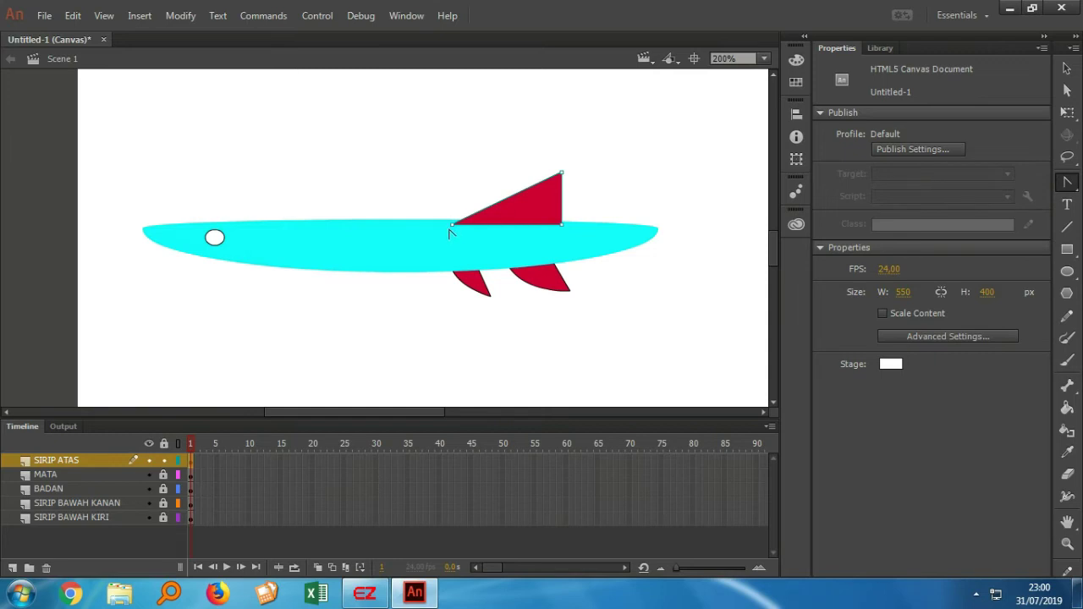
drag(451, 227, 411, 279)
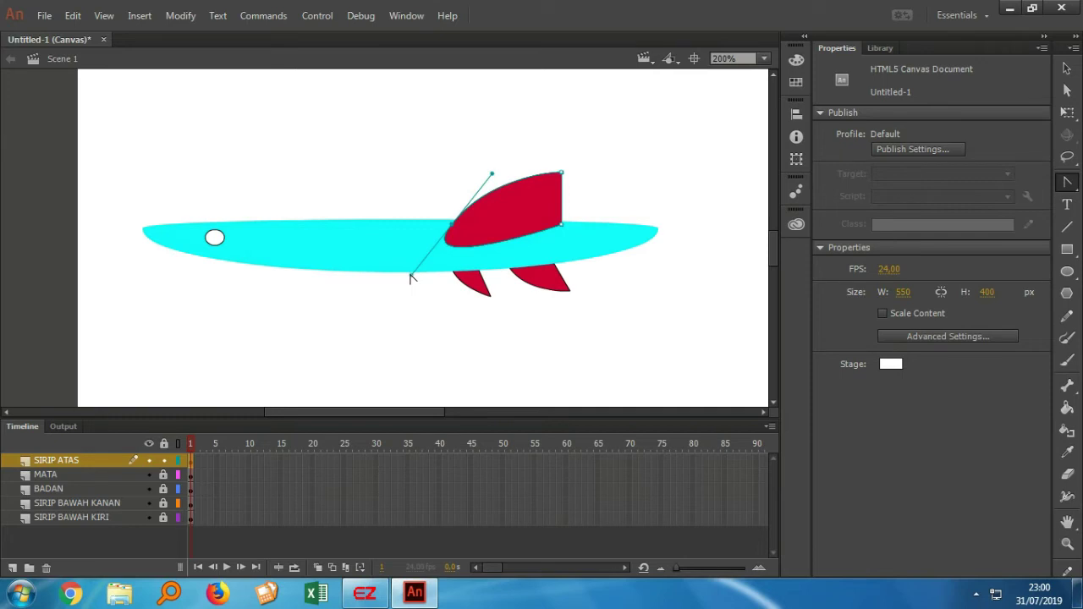
- Shift the upper fin's lower-right anchor point inward with the Subselection tool so the rear edge slants toward the front
click(1067, 93)
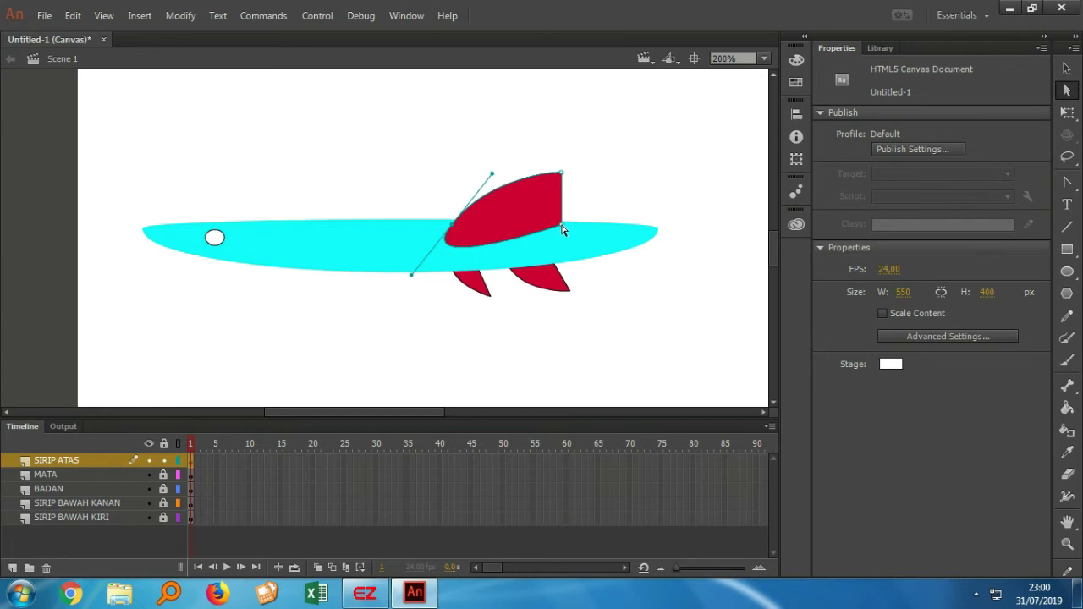
drag(562, 230, 529, 237)
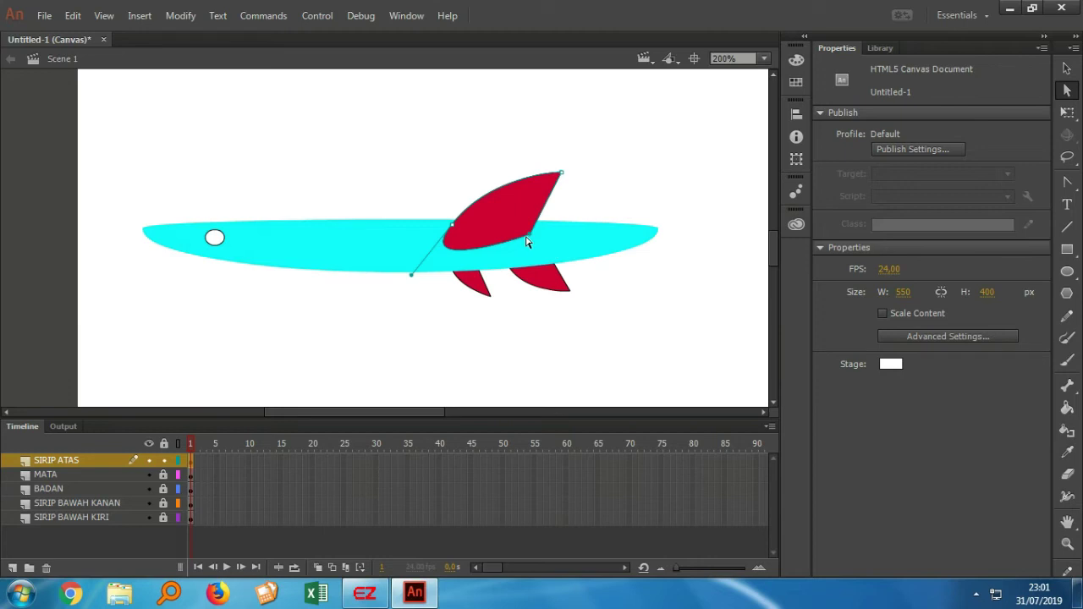
drag(529, 242, 503, 235)
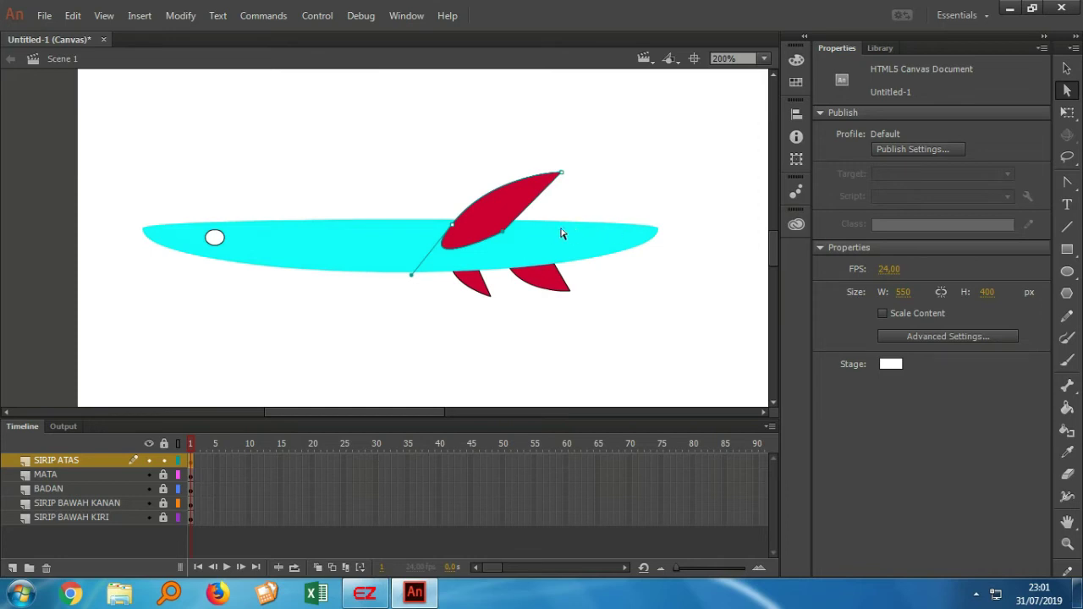
drag(504, 234, 526, 236)
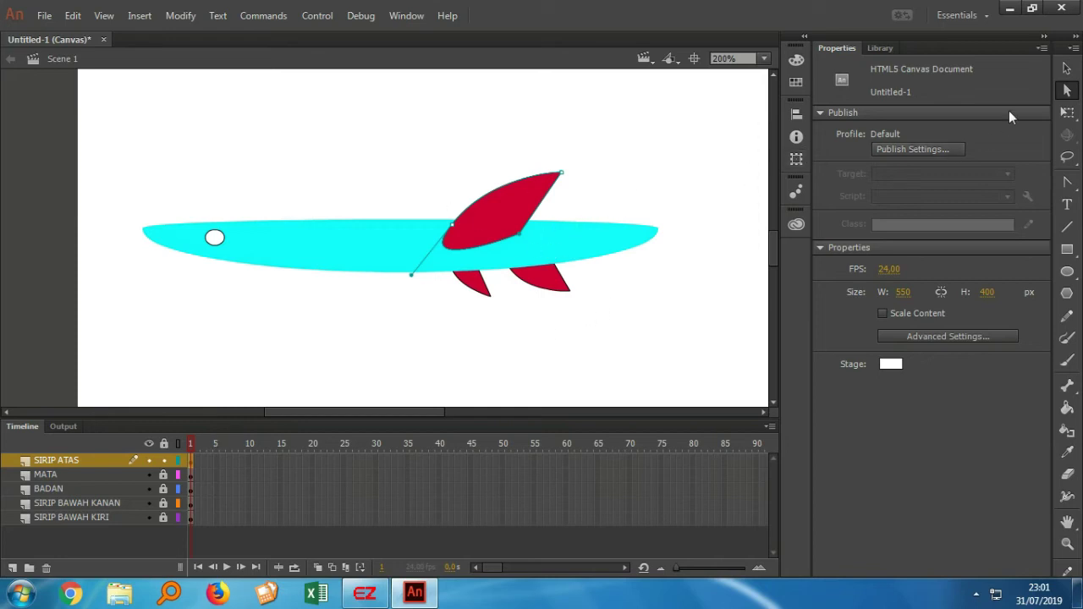
- Select the whole upper fin and convert it to a Movie Clip symbol named SIRIP ATAS
click(1066, 75)
drag(392, 138, 599, 268)
right_click(522, 224)
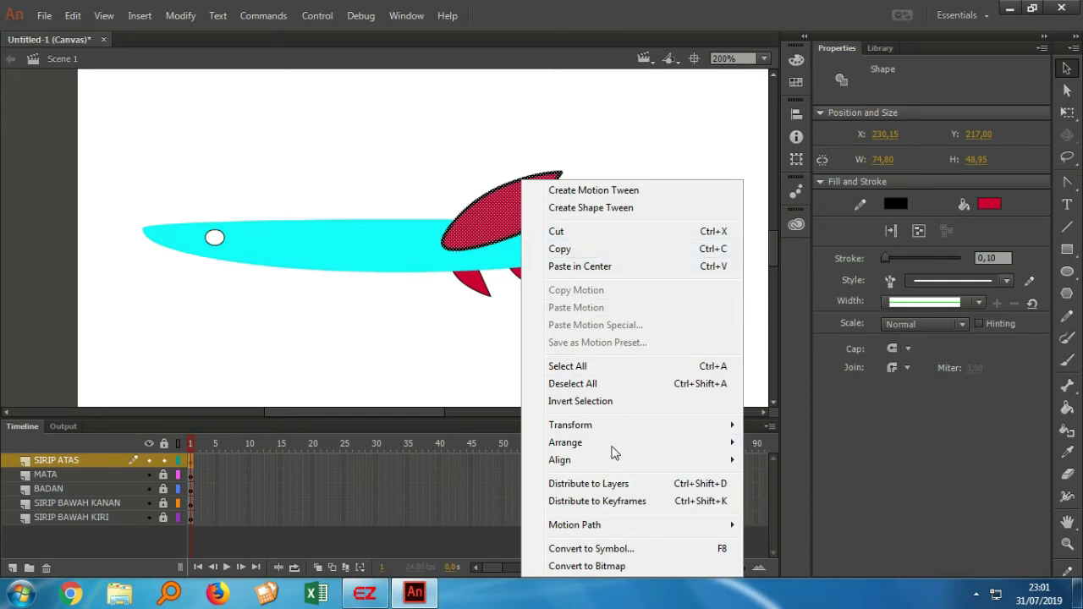
click(596, 550)
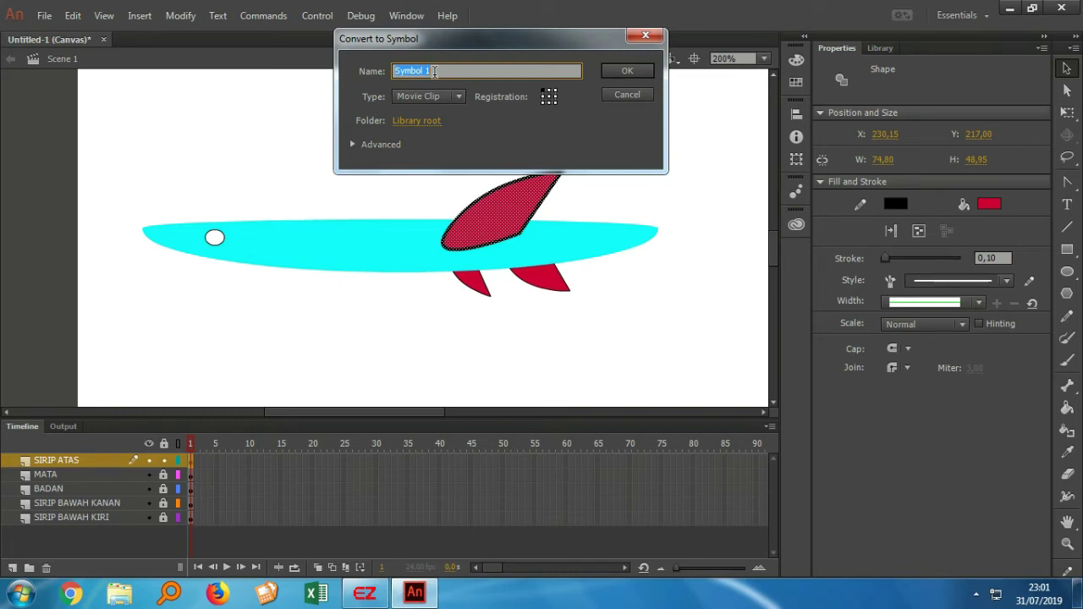
text(SIRIP ATAS)
click(626, 73)
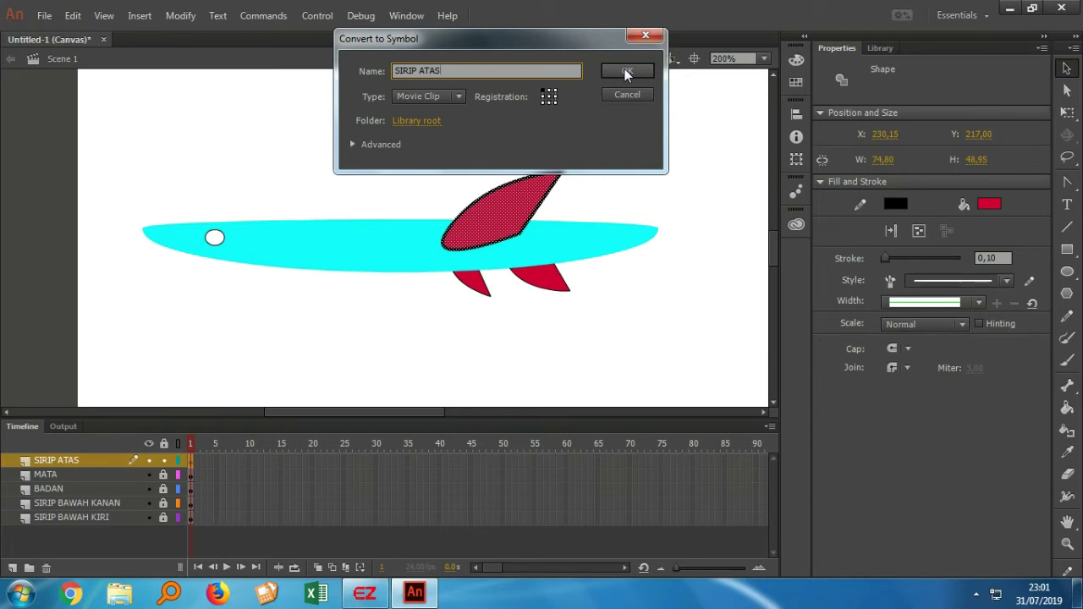
click(626, 73)
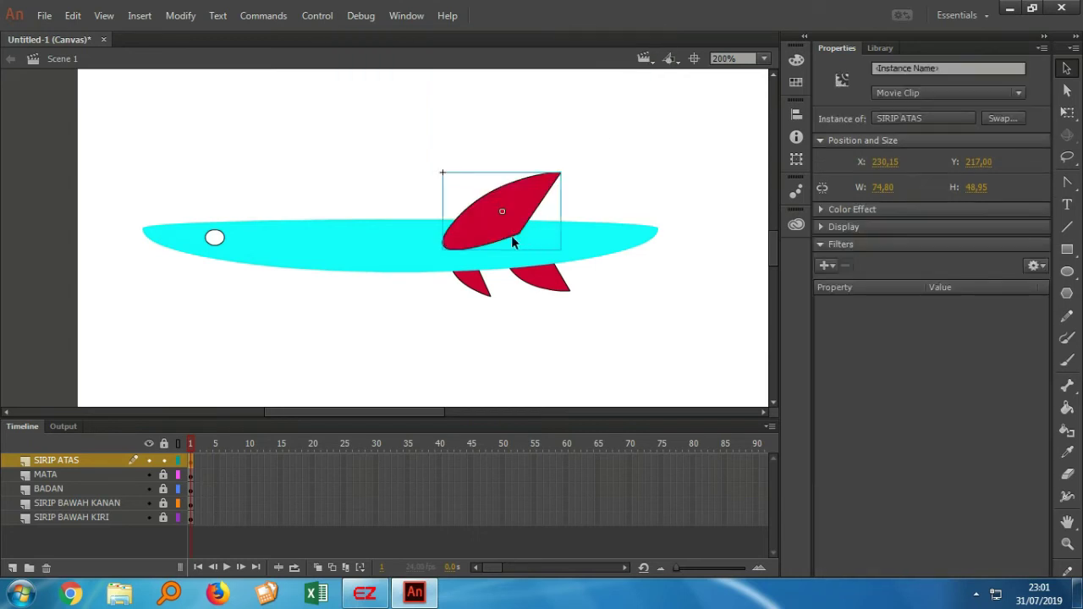
- Move the SIRIP ATAS layer directly below BADAN and lock it
click(86, 458)
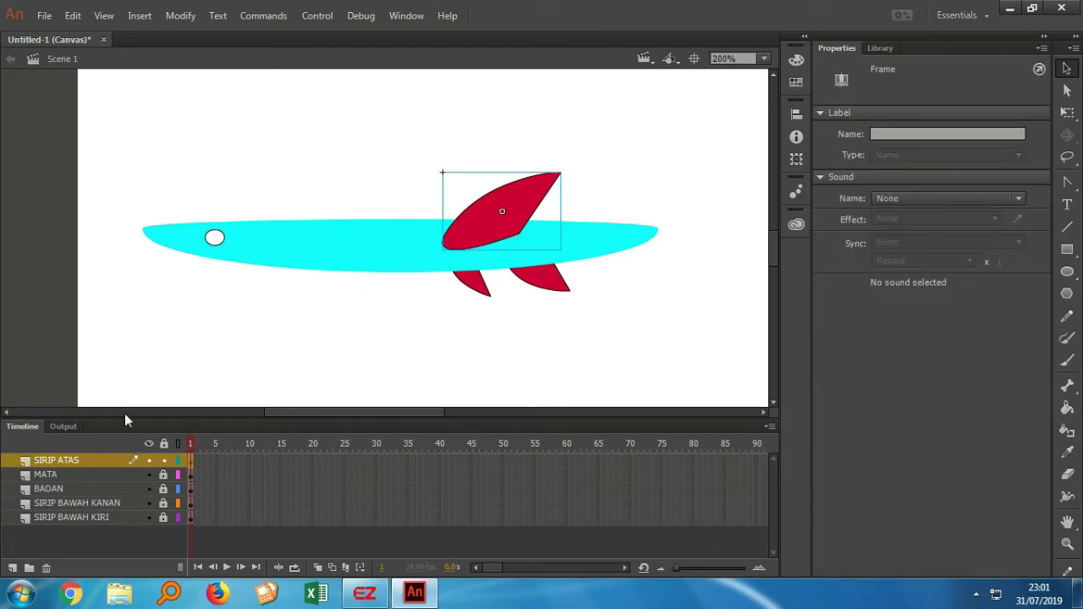
drag(73, 458, 67, 493)
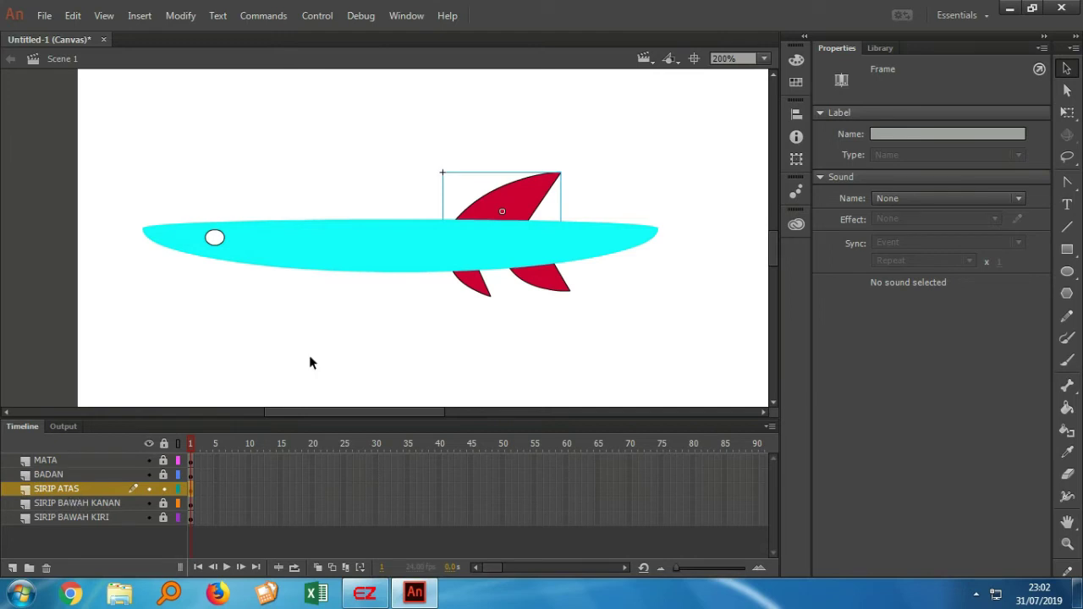
click(164, 489)
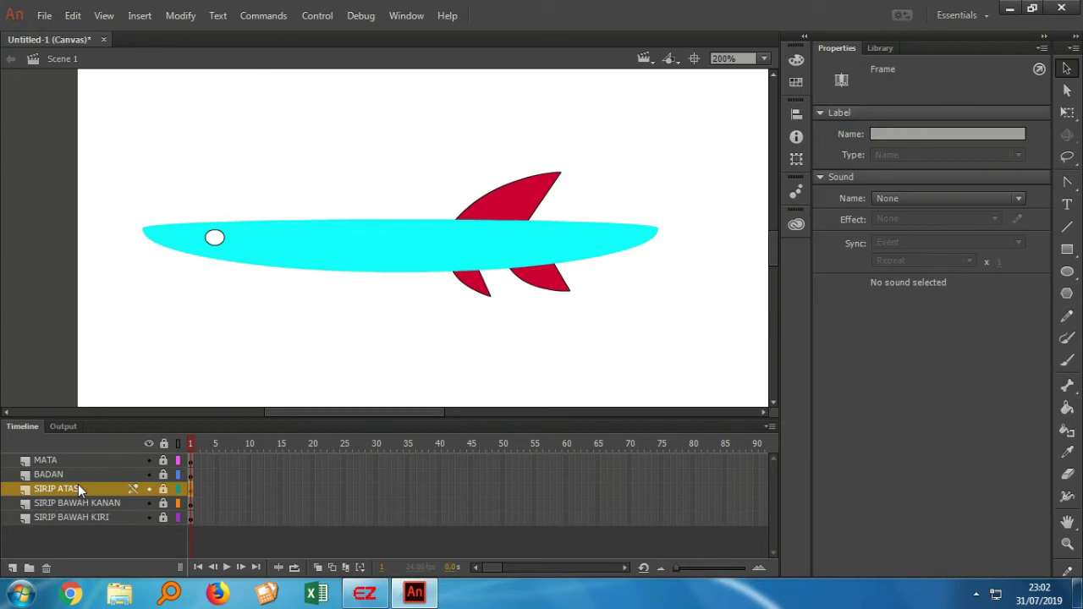
- Add a new layer between BADAN and SIRIP ATAS and name it BUNTUT
click(13, 569)
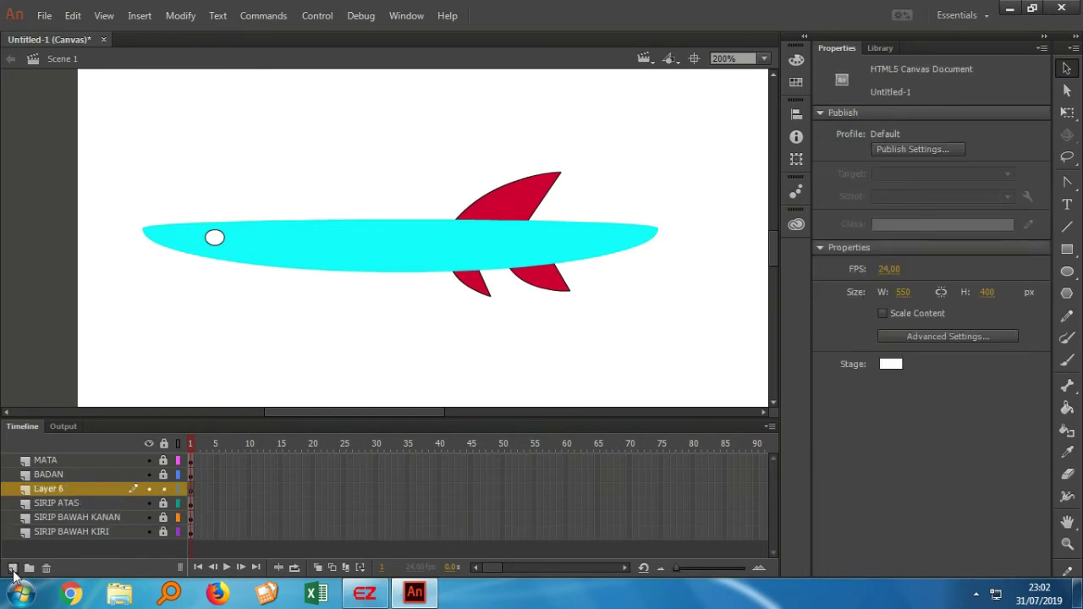
click(45, 489)
double_click(45, 489)
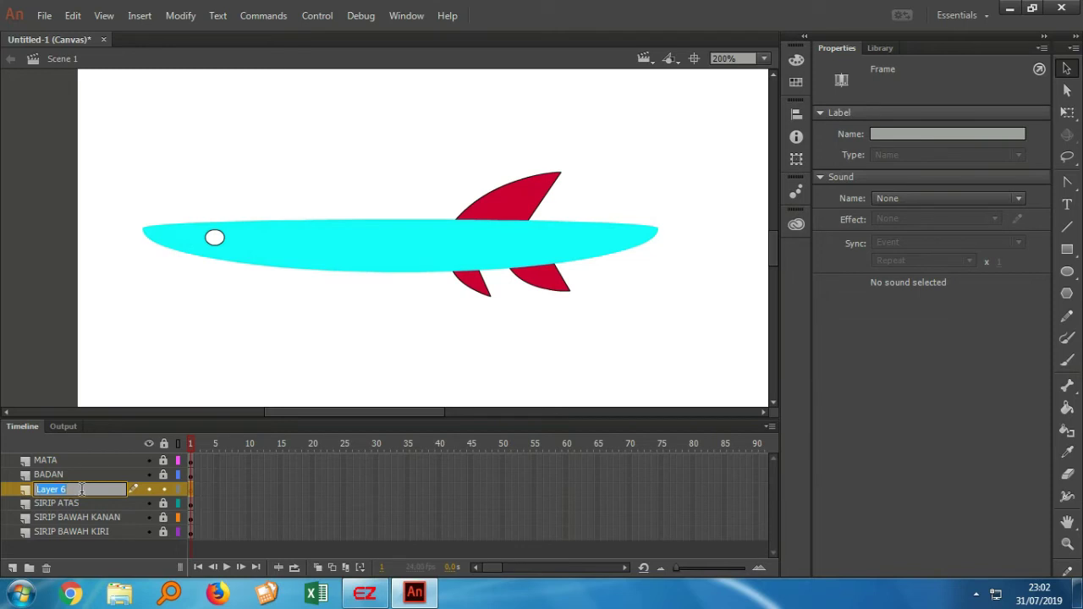
text(BUNTUT)
click(68, 504)
- Rename the BUNTUT layer as EKOR
click(74, 491)
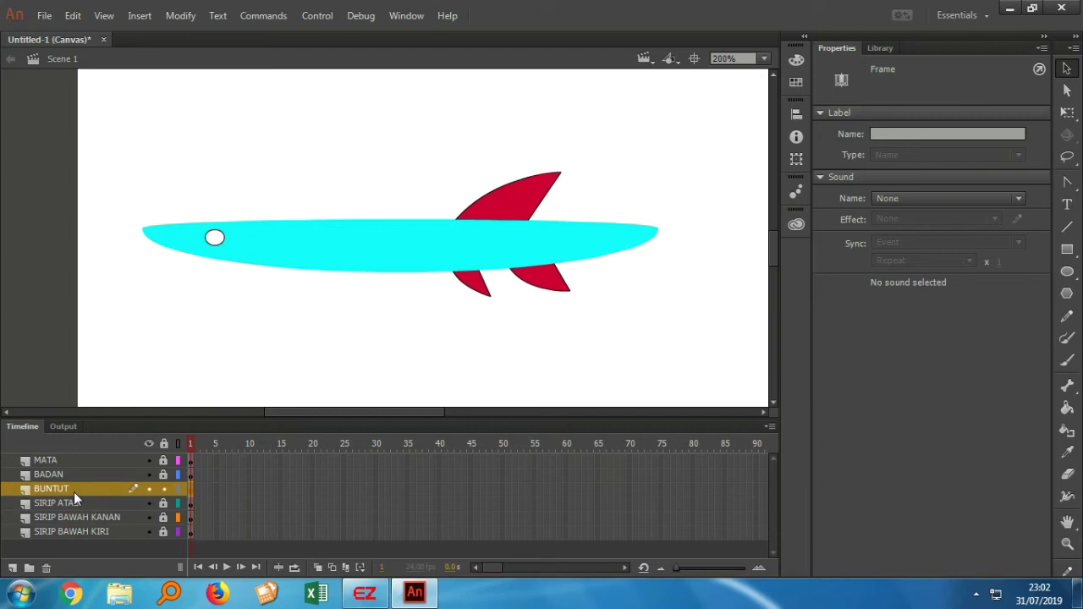
double_click(74, 492)
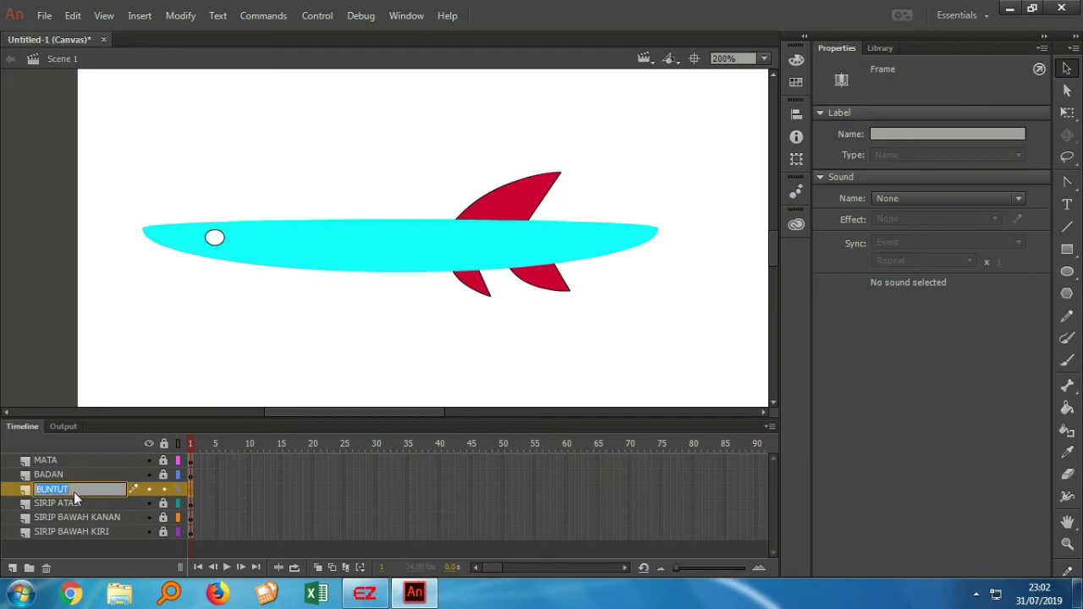
text(EKOR)
click(76, 489)
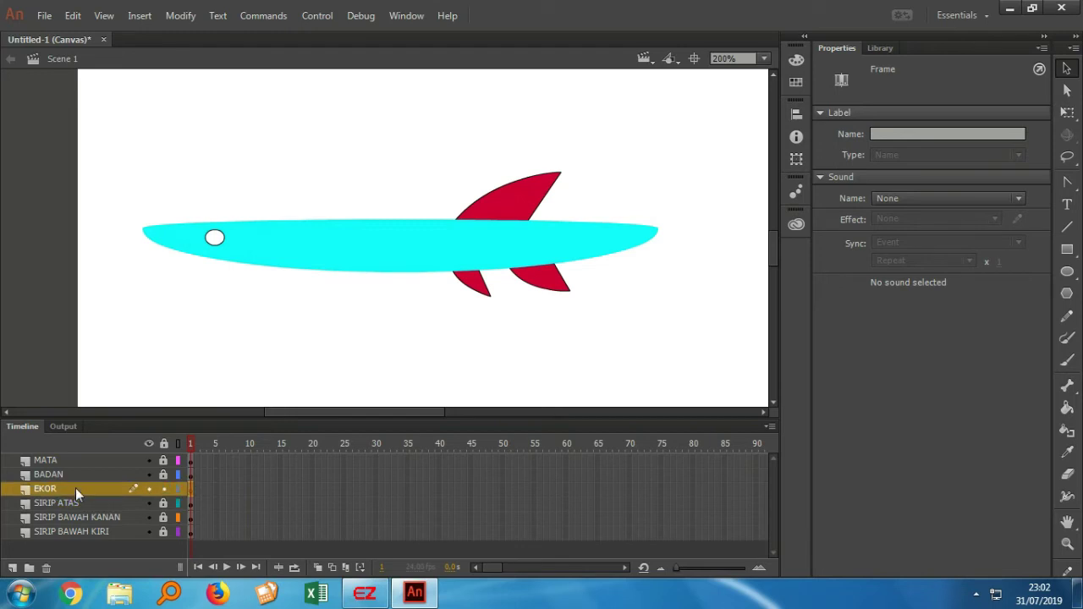
- Draw a 3-sided PolyStar polygon about 48 by 55 px on the EKOR layer, pointing forward over the body's rear end
click(1069, 294)
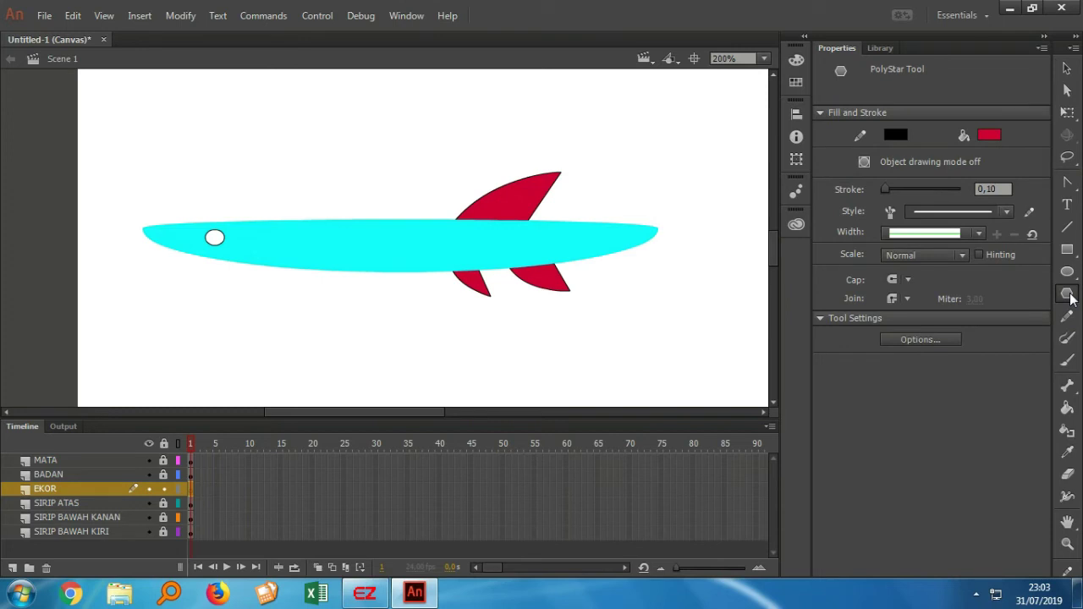
click(929, 348)
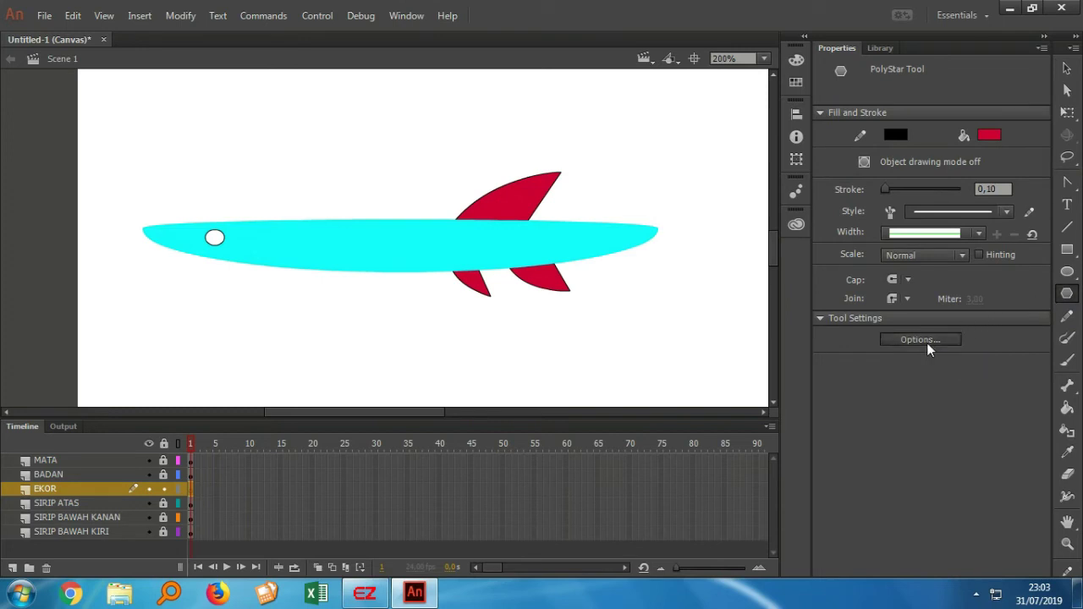
drag(534, 237, 290, 218)
double_click(289, 259)
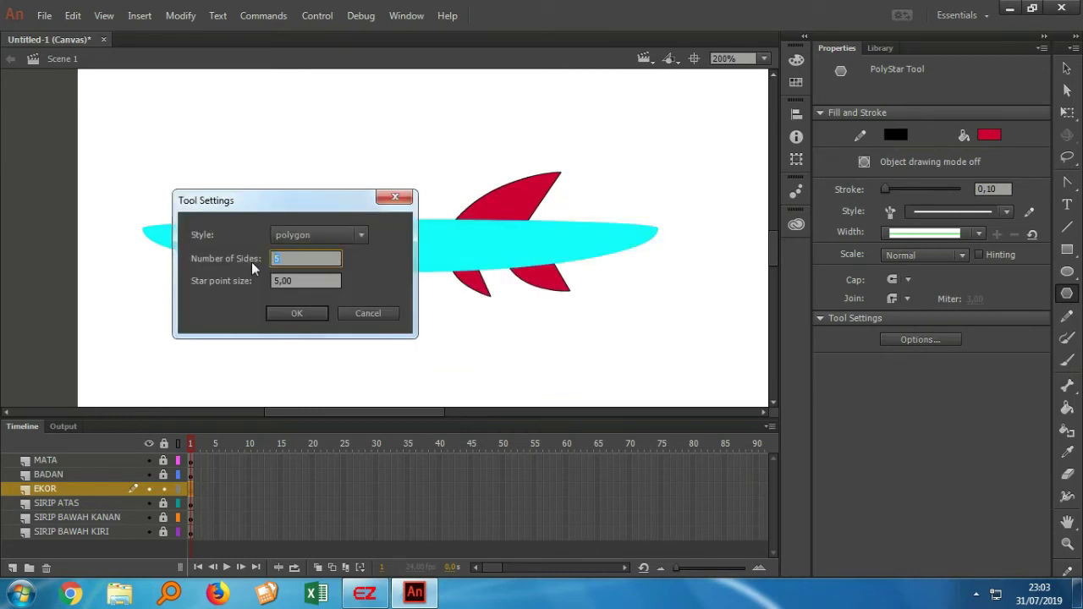
text(3)
click(281, 309)
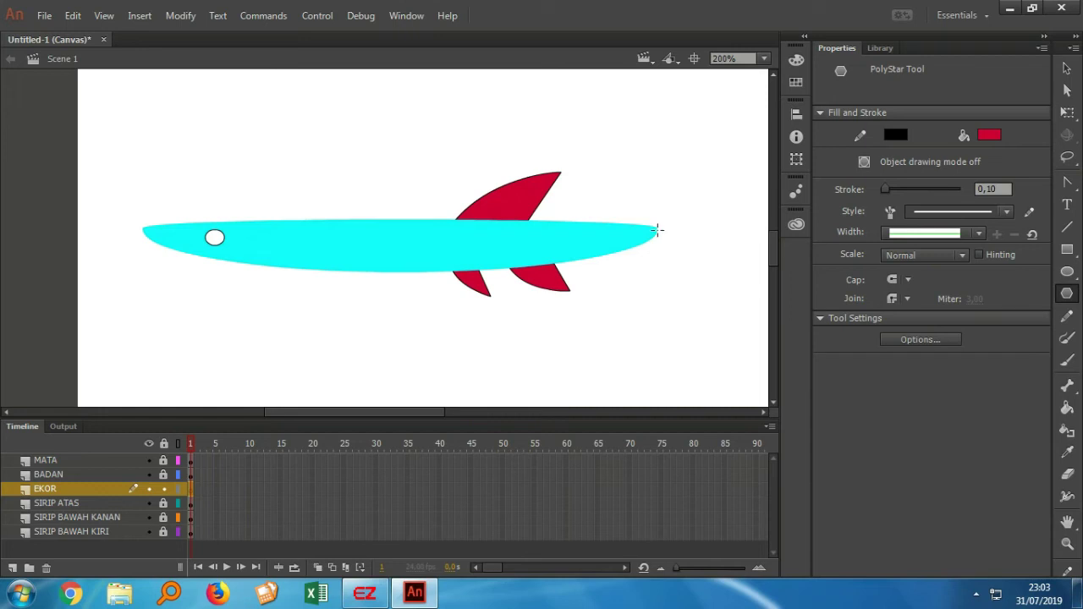
drag(656, 229, 682, 184)
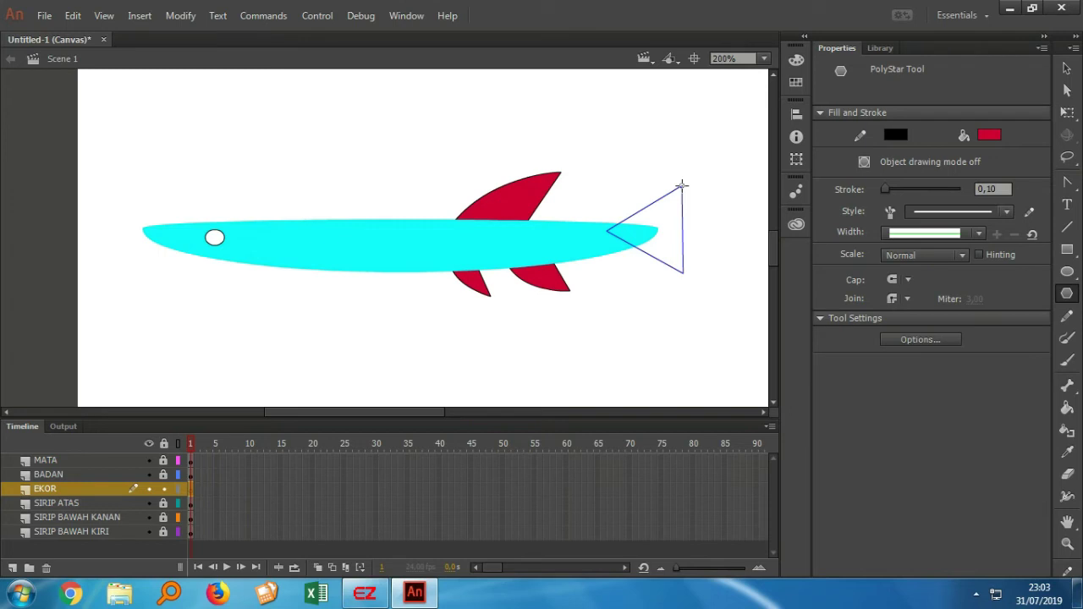
drag(682, 185, 682, 185)
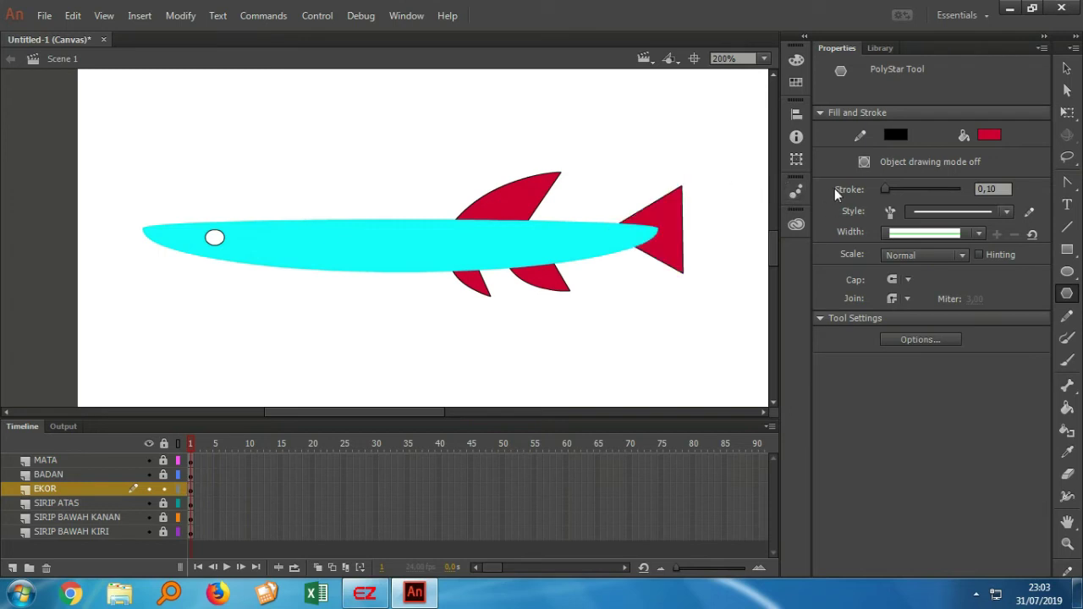
- Select the whole tail triangle and move it backward until only its front tip overlaps the body
click(1067, 69)
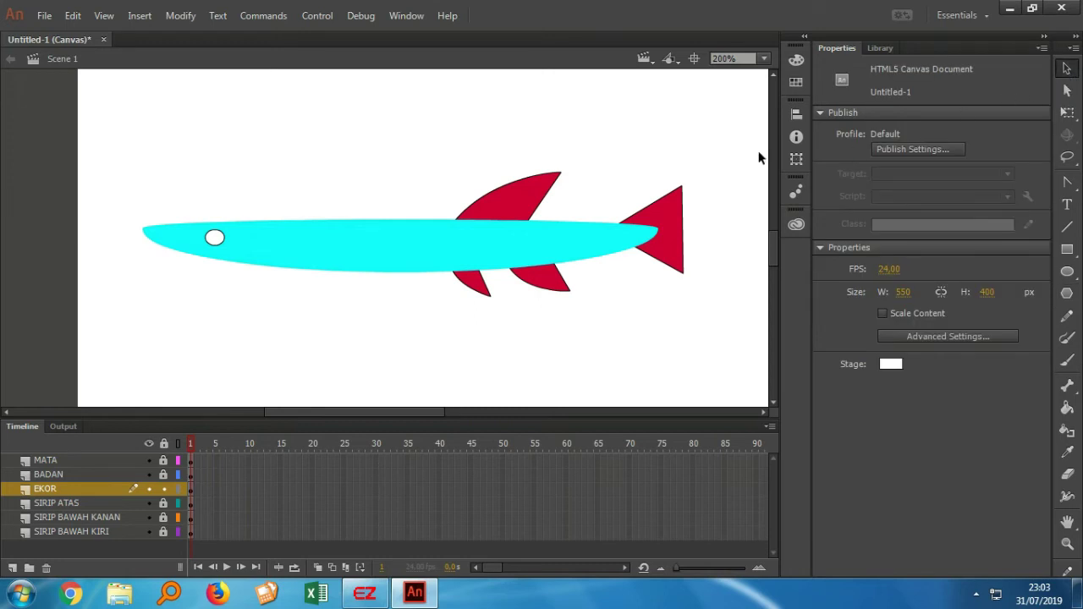
drag(711, 153, 575, 320)
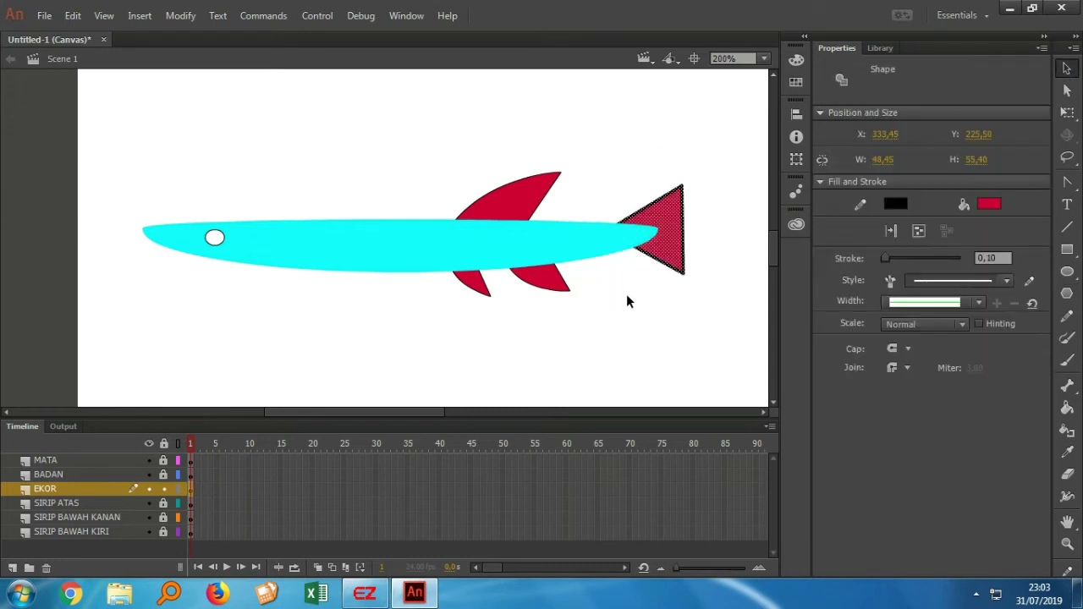
drag(665, 262, 701, 261)
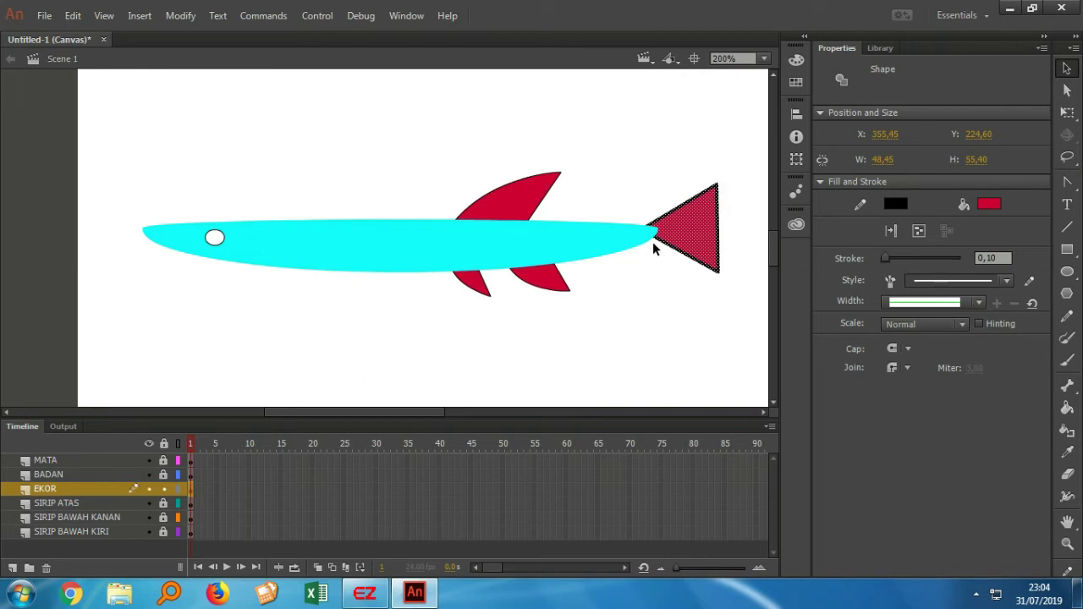
- Move the EKOR layer directly above BADAN and deselect the tail
click(78, 491)
drag(78, 490, 83, 472)
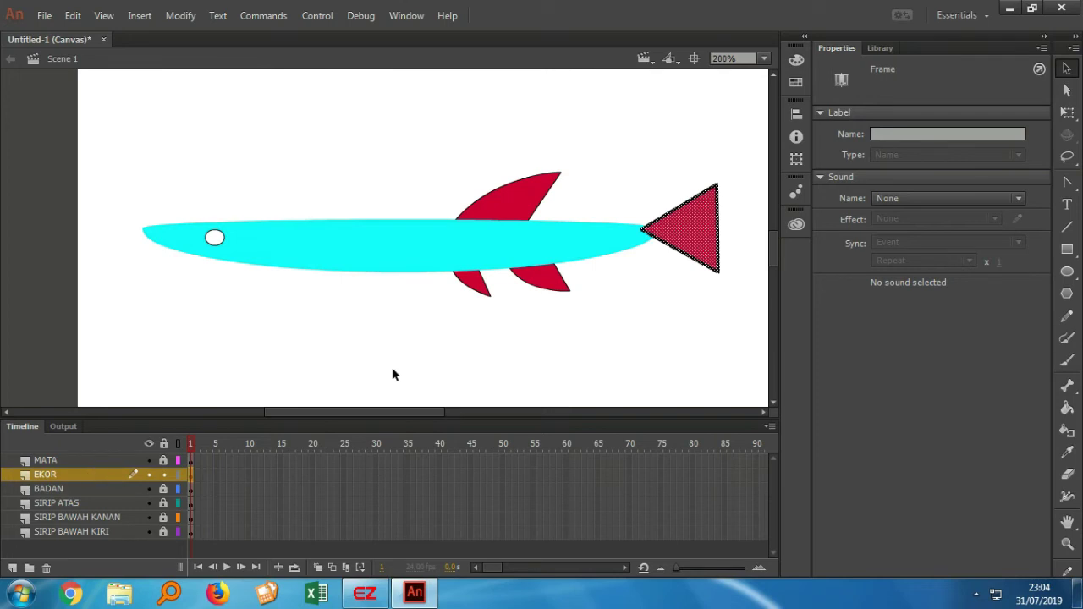
click(675, 296)
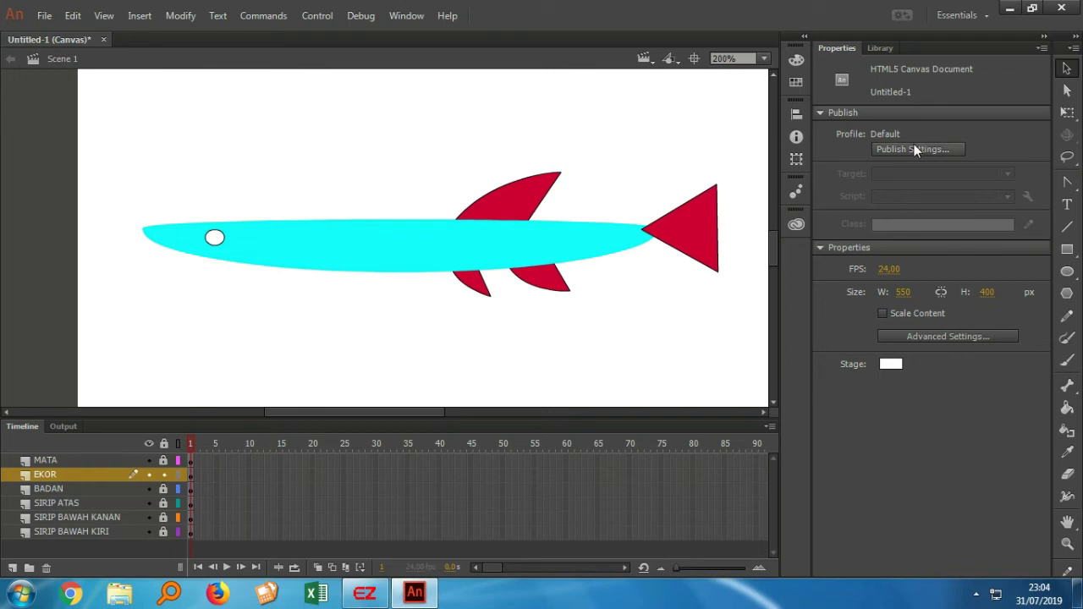
- Add an anchor point at the middle of the tail triangle's vertical rear edge
click(1069, 192)
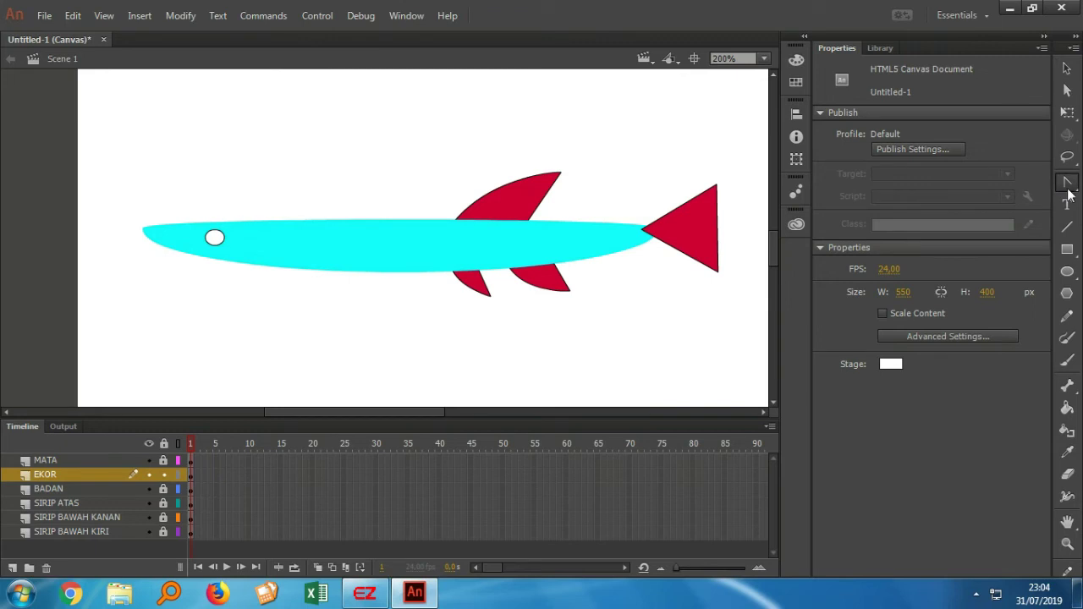
click(1069, 192)
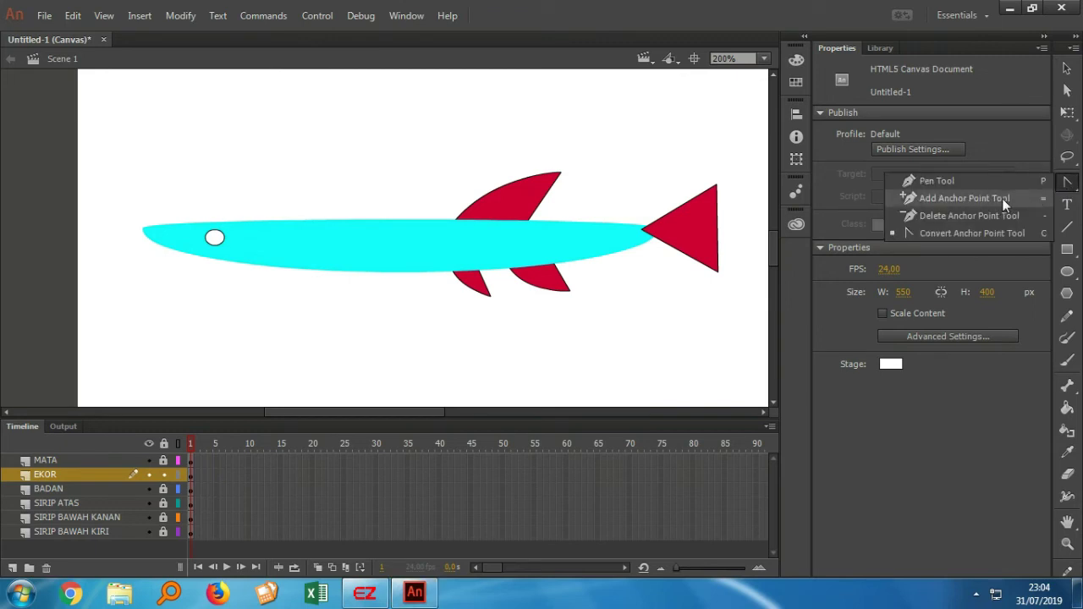
click(949, 201)
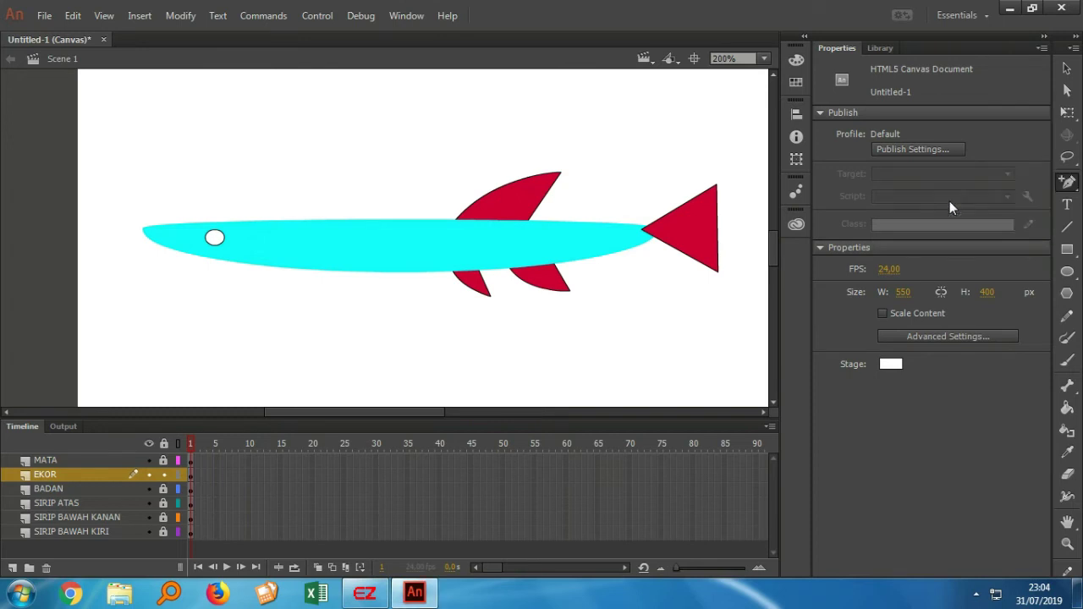
click(718, 230)
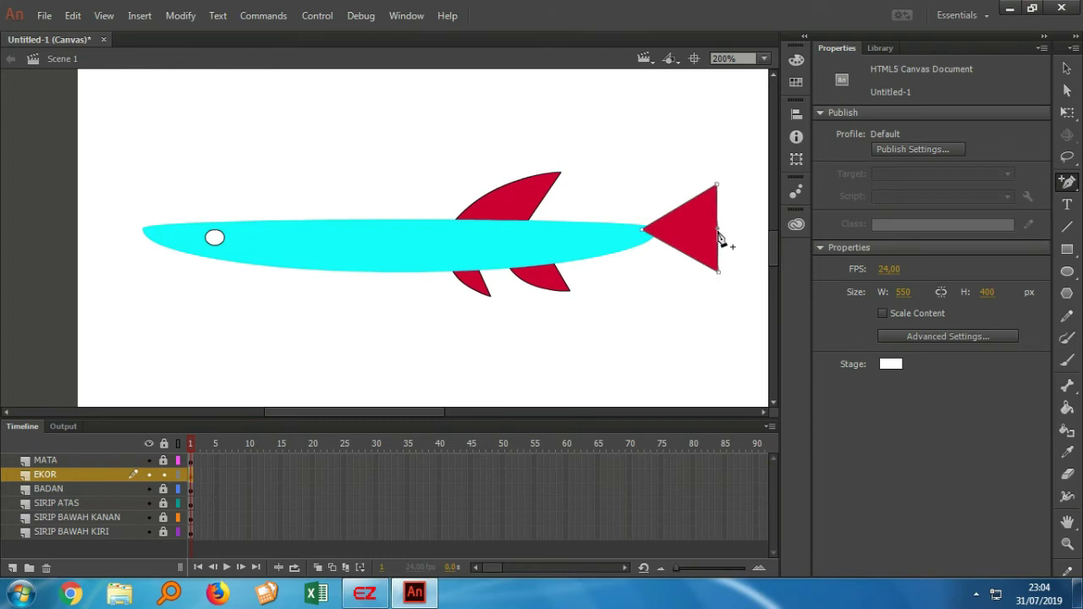
- Pull the tail's middle rear anchor point toward the body with the Subselection tool to form a forked tail
click(1067, 93)
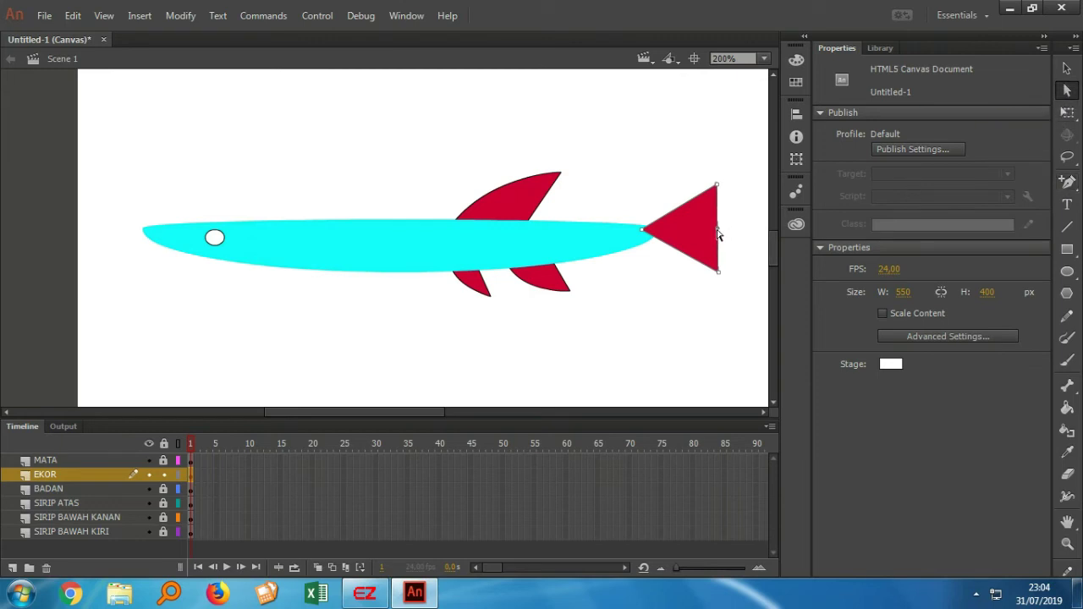
drag(711, 232, 692, 231)
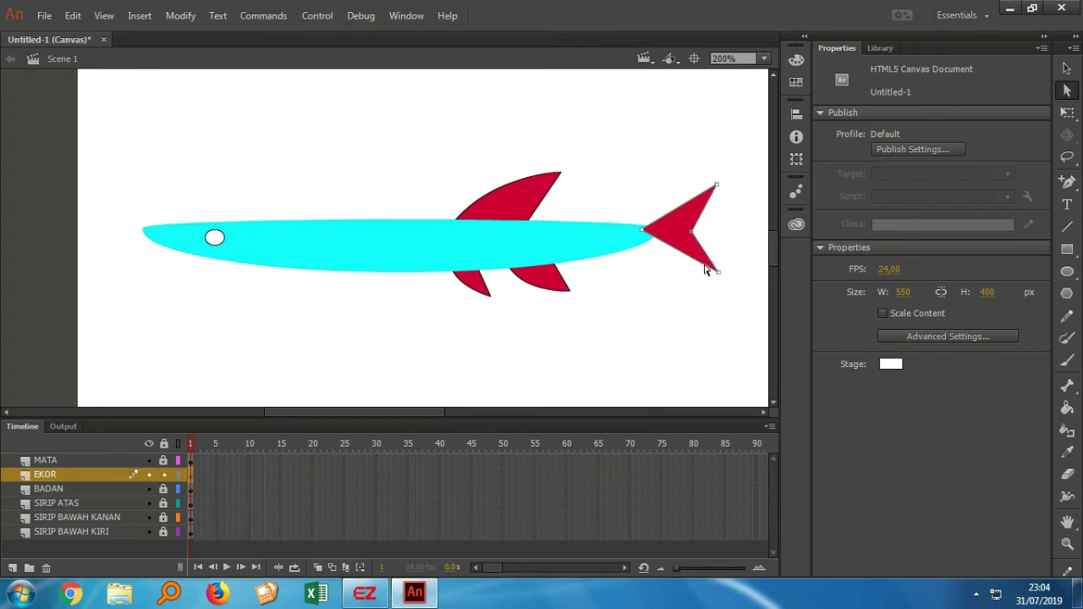
click(650, 319)
- Convert the whole tail to a Movie Clip symbol named EKOR and lock the EKOR layer
key(v)
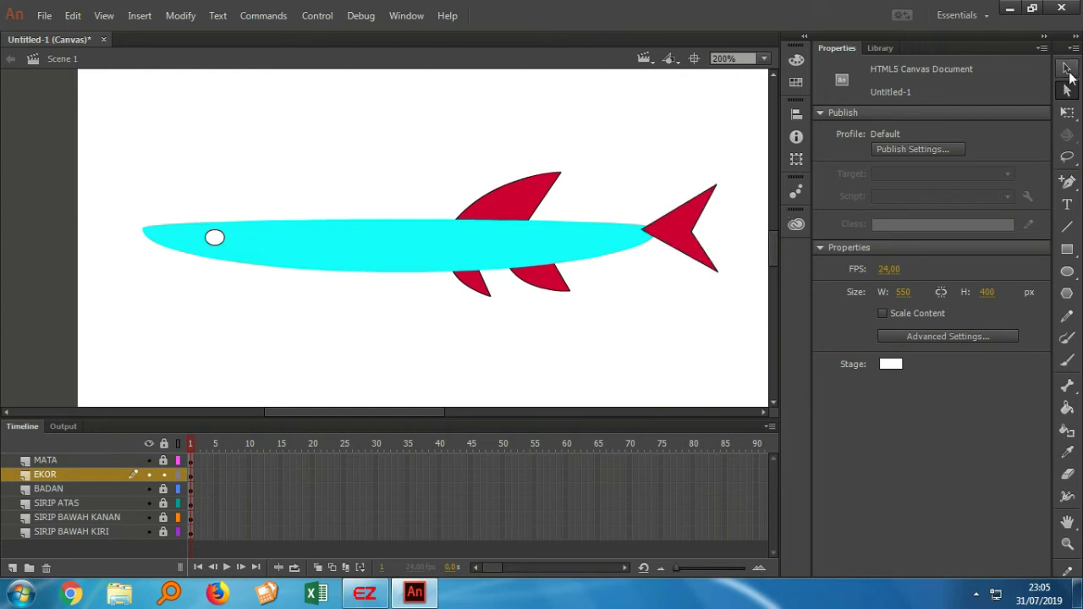
drag(742, 300, 619, 157)
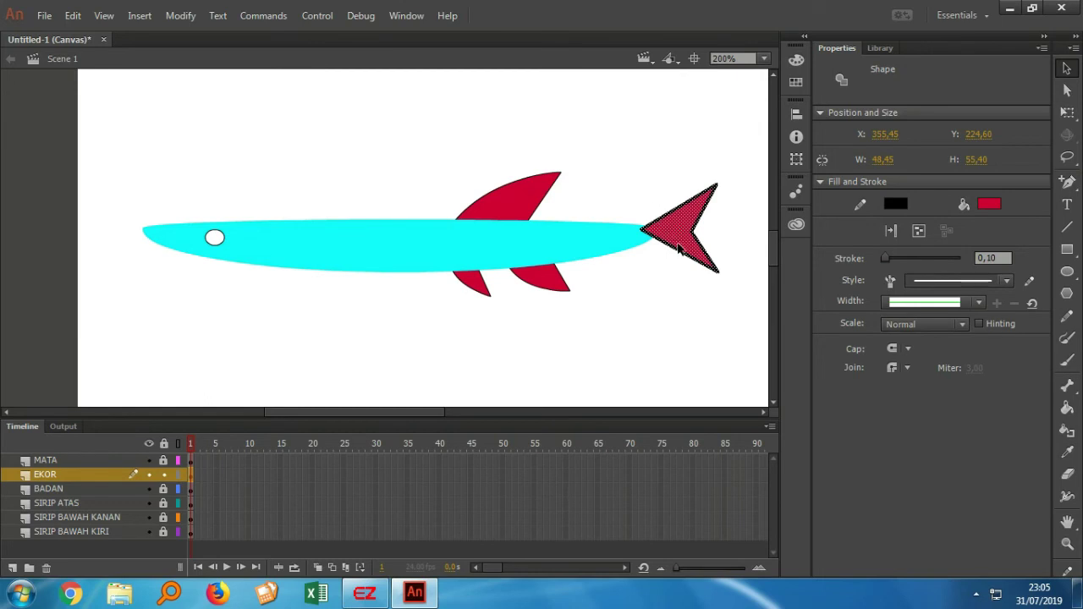
right_click(682, 246)
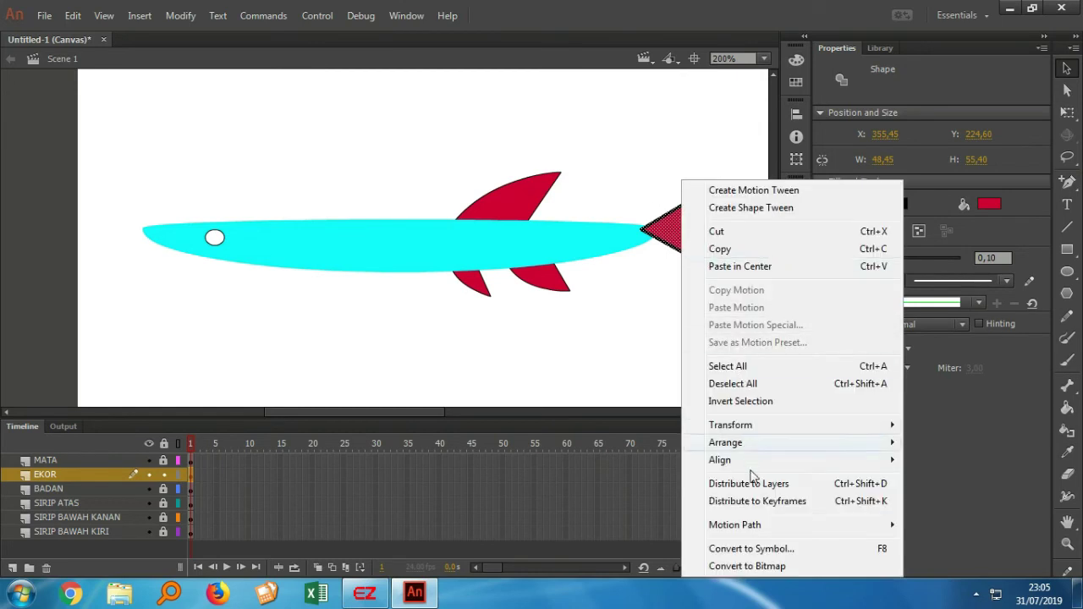
click(759, 551)
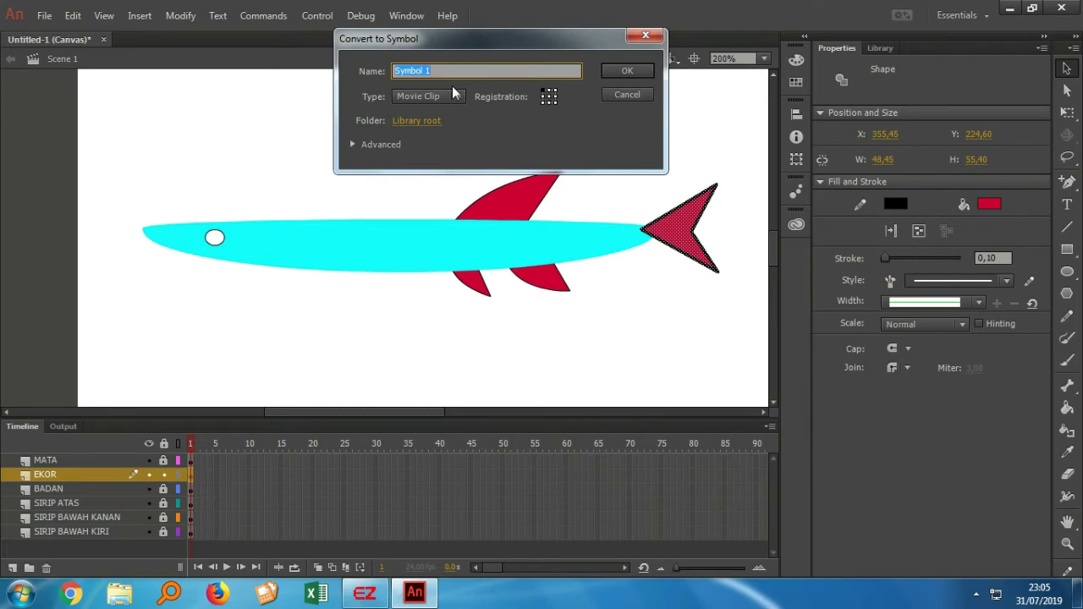
text(EKOR)
click(627, 71)
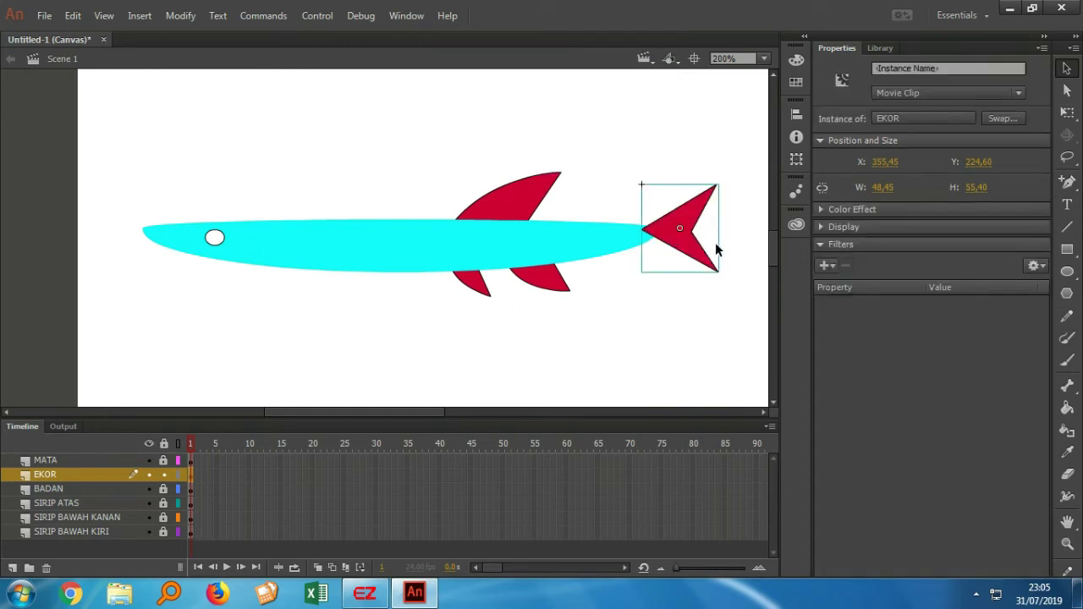
click(689, 318)
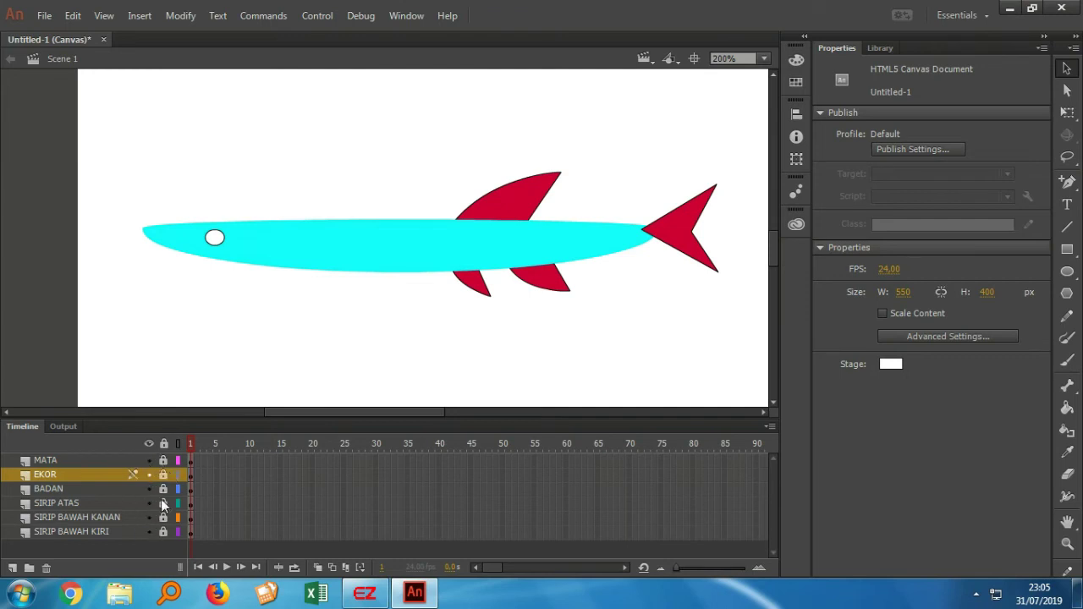
- Toggle the visibility of all layers off and on, leaving every layer hidden
click(148, 444)
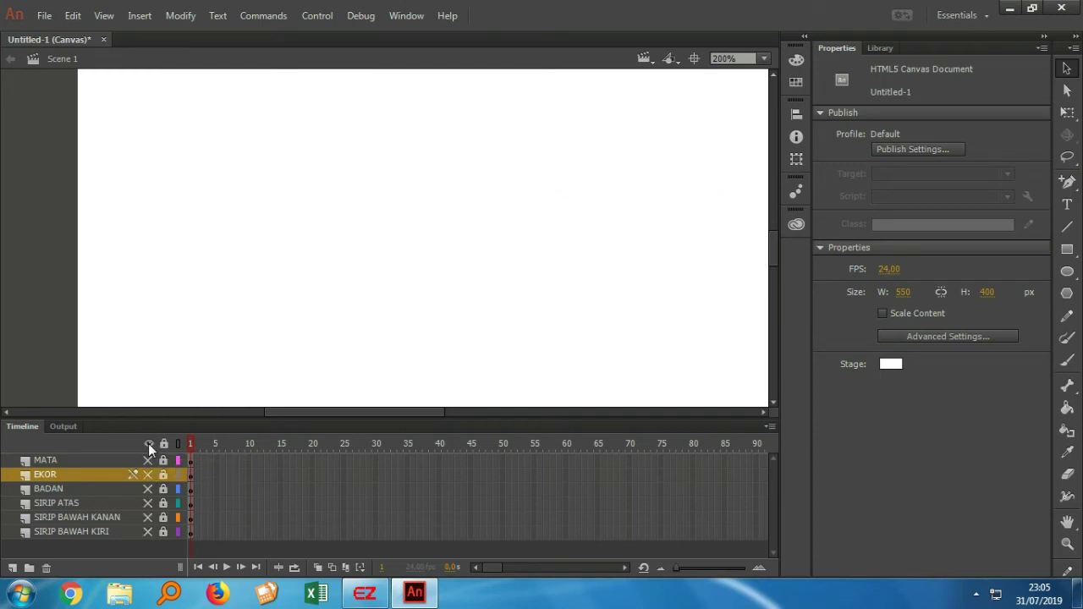
click(148, 444)
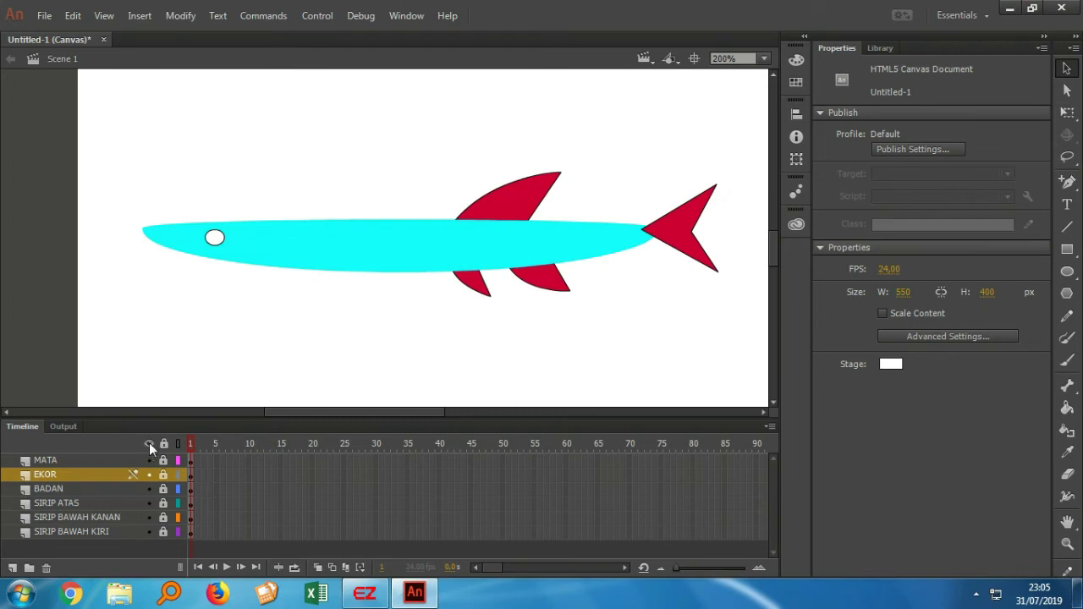
click(148, 444)
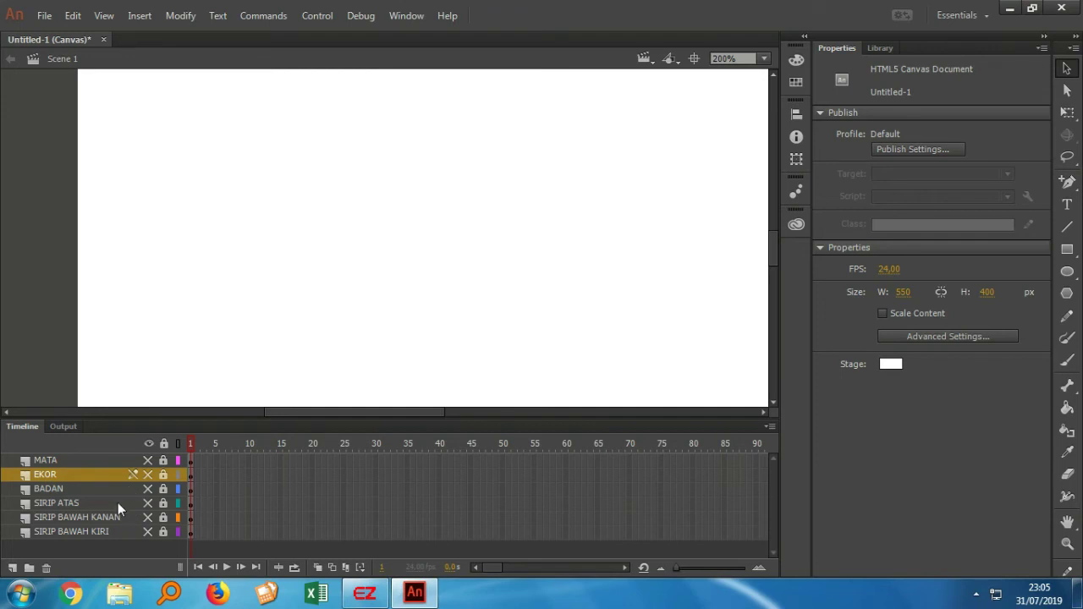
- Show the MATA and EKOR layers individually and hide both again
click(148, 461)
click(148, 475)
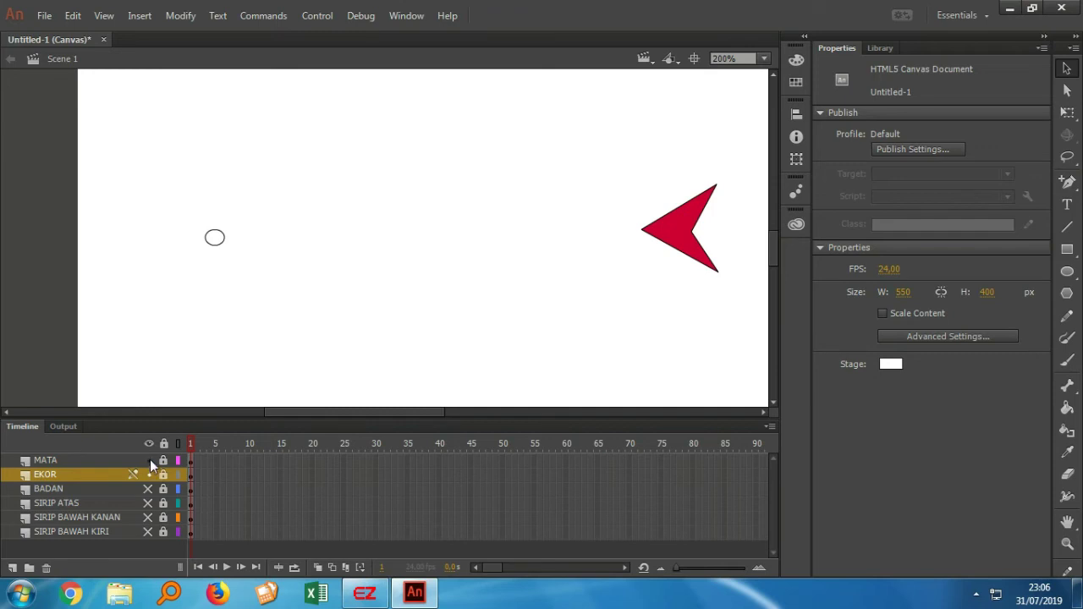
click(149, 459)
click(149, 460)
click(147, 475)
click(148, 460)
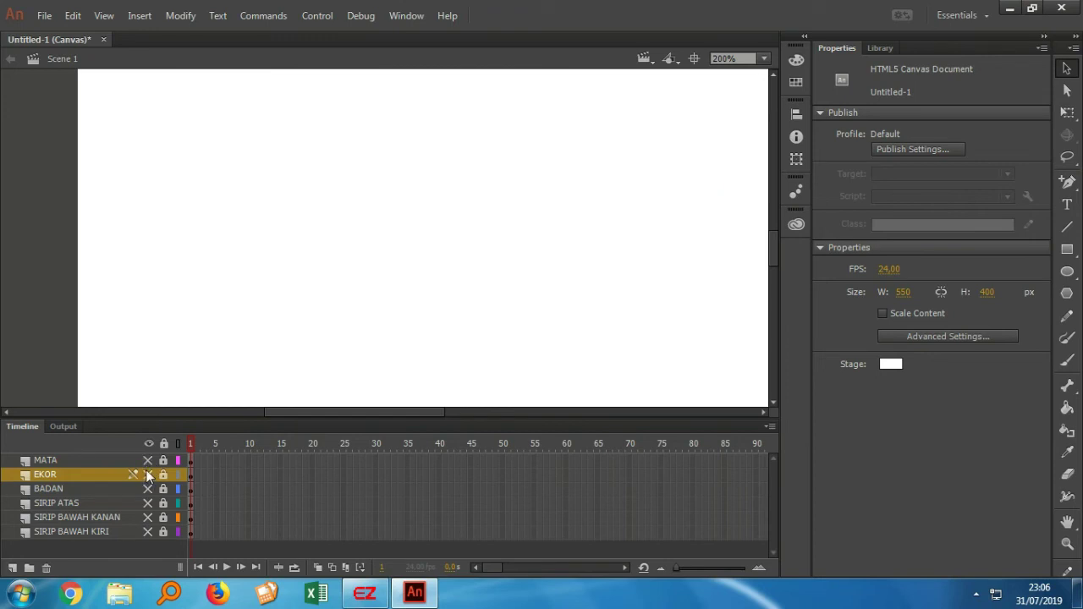
- Show all six fish layers one by one, from MATA down to SIRIP BAWAH KIRI, and unlock every layer
click(148, 460)
click(148, 475)
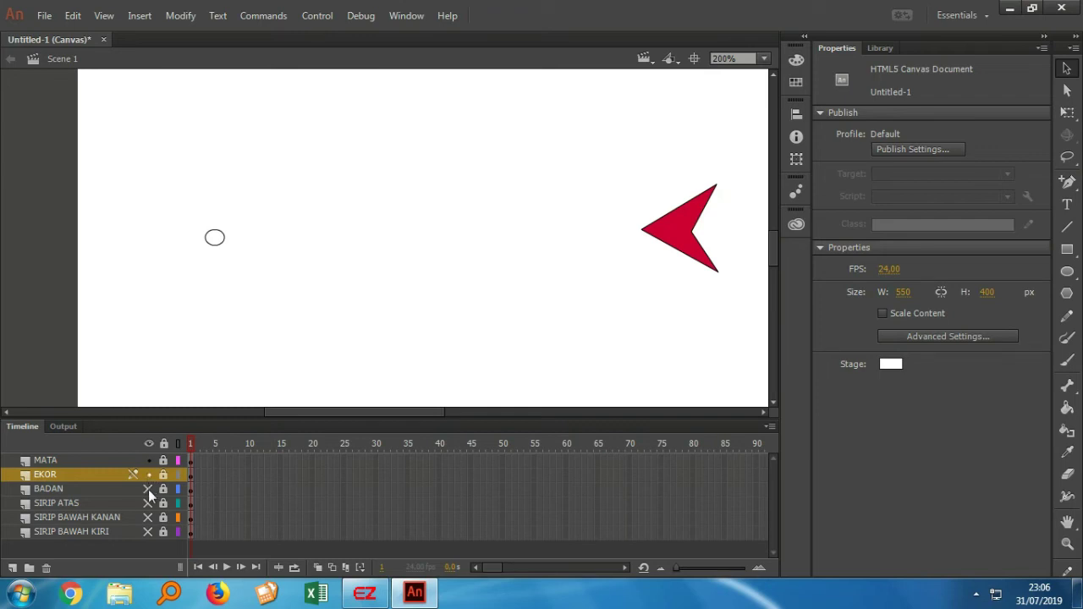
click(148, 490)
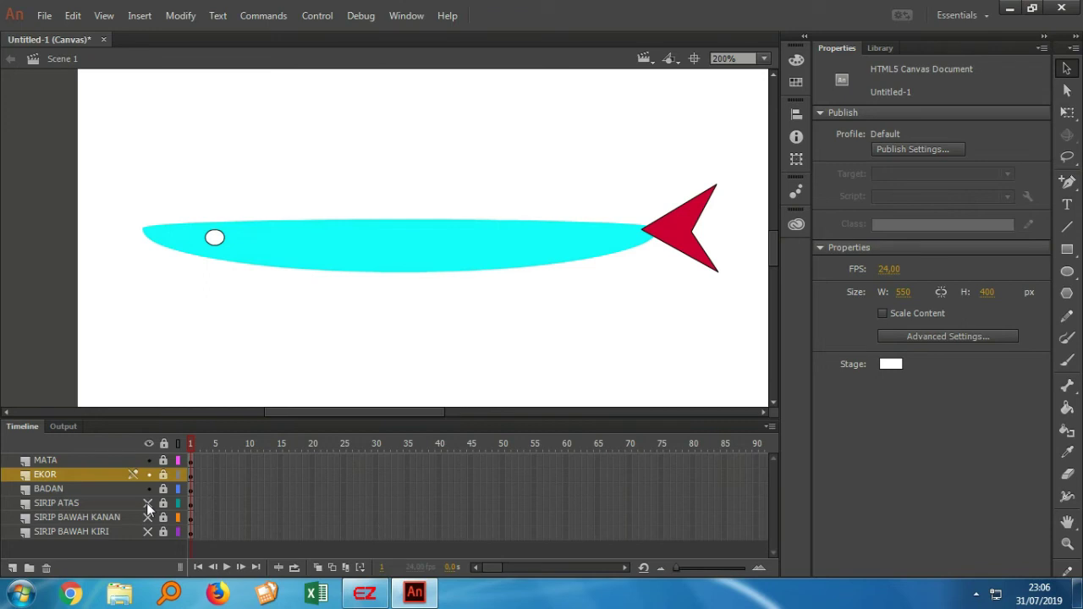
click(148, 503)
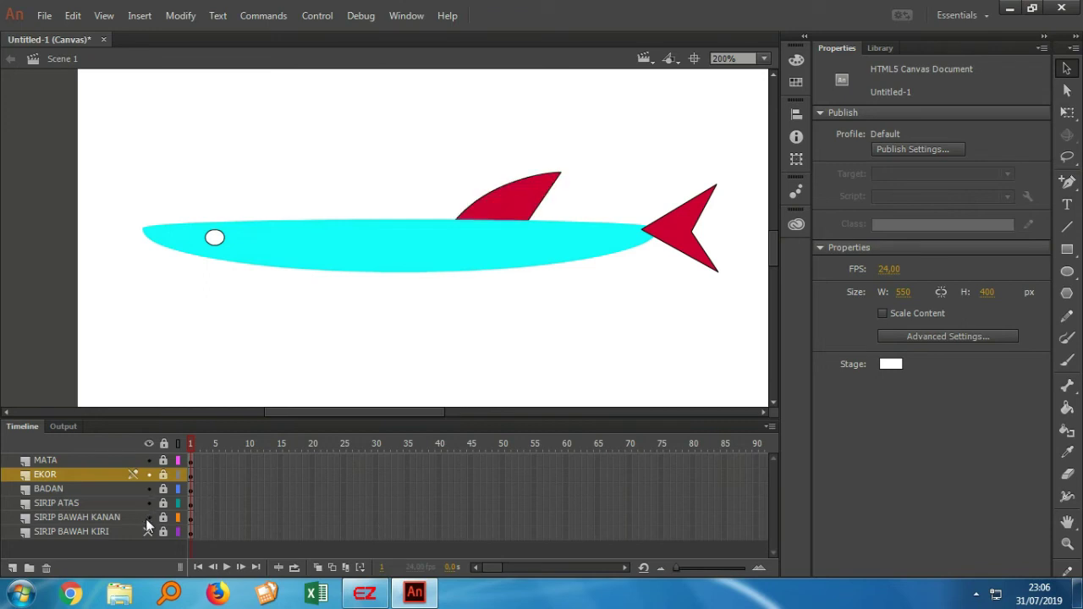
click(146, 519)
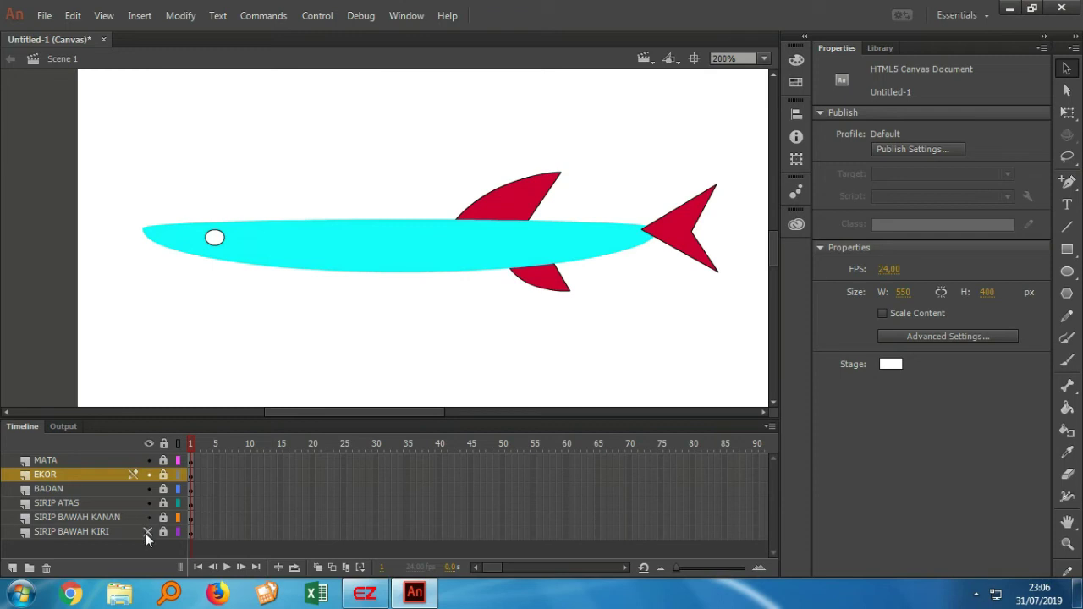
click(147, 533)
click(164, 444)
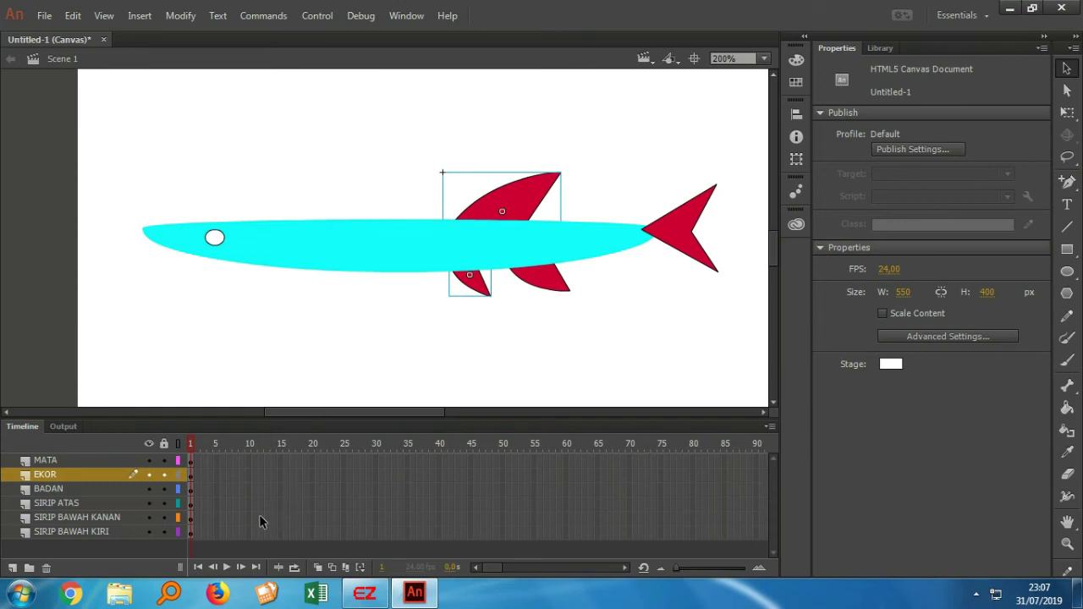
- Insert a keyframe at frame 5 of the SIRIP BAWAH KIRI layer
click(205, 533)
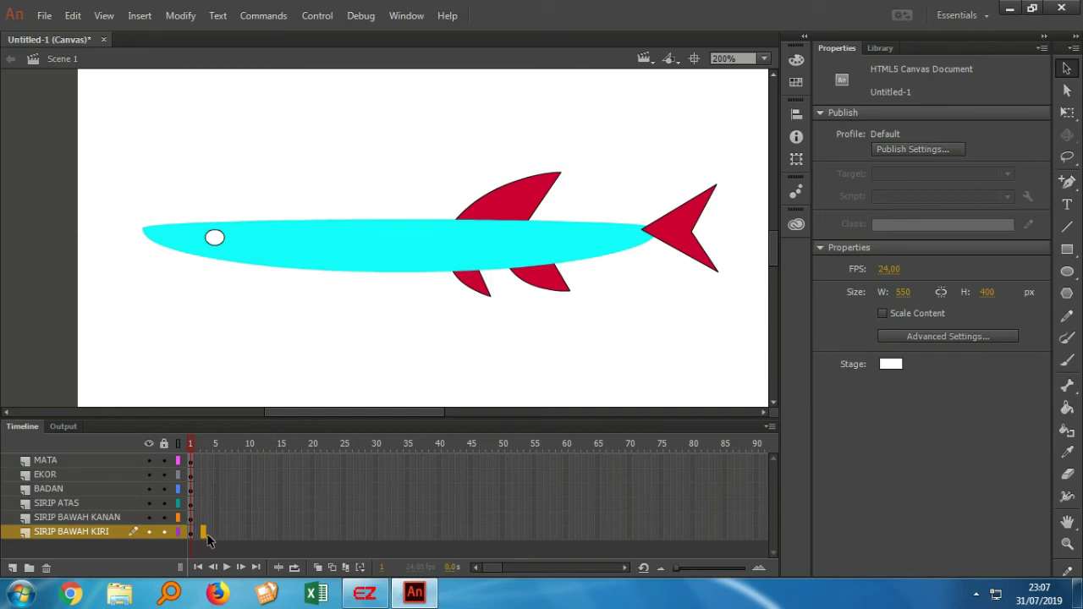
click(215, 534)
right_click(215, 534)
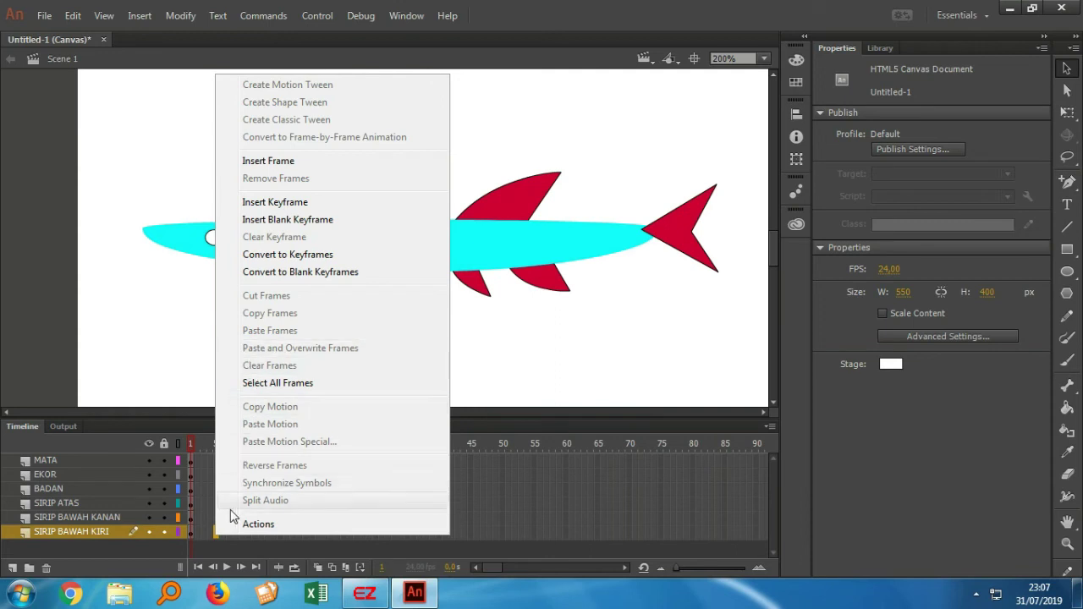
click(209, 541)
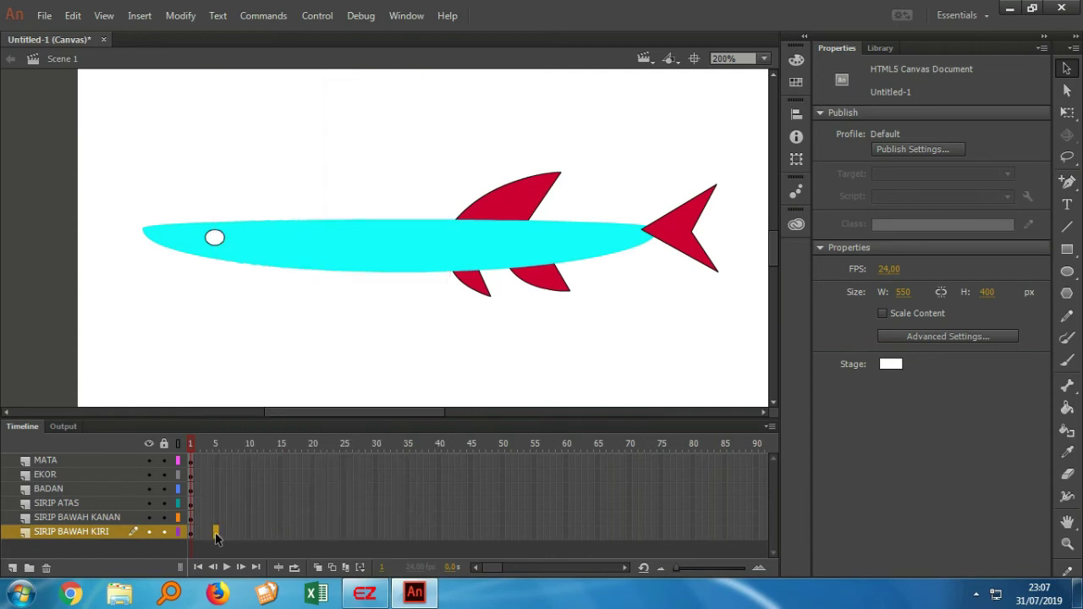
right_click(215, 535)
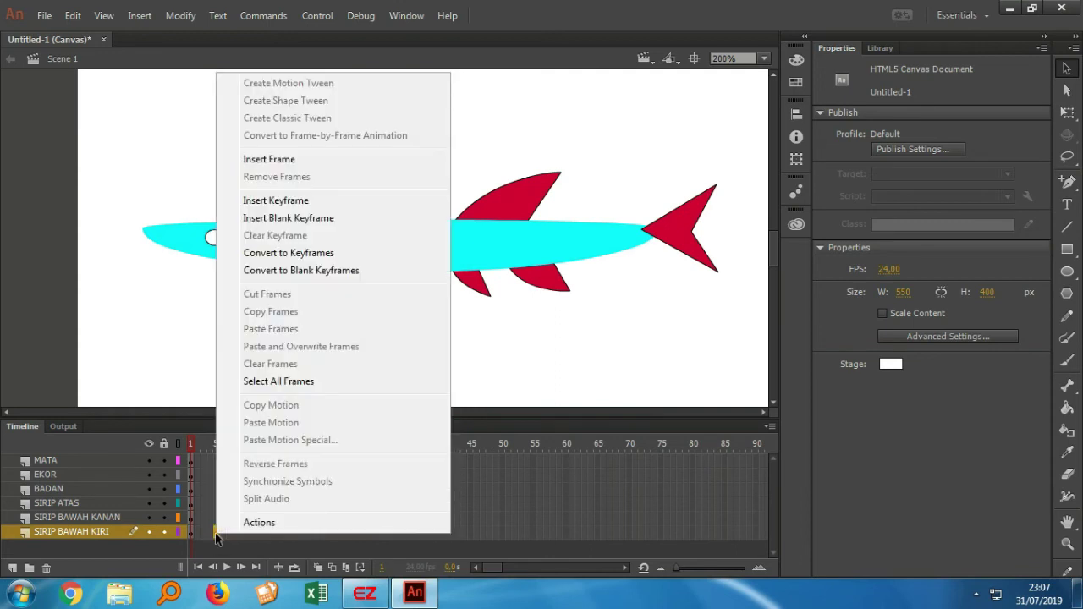
click(281, 201)
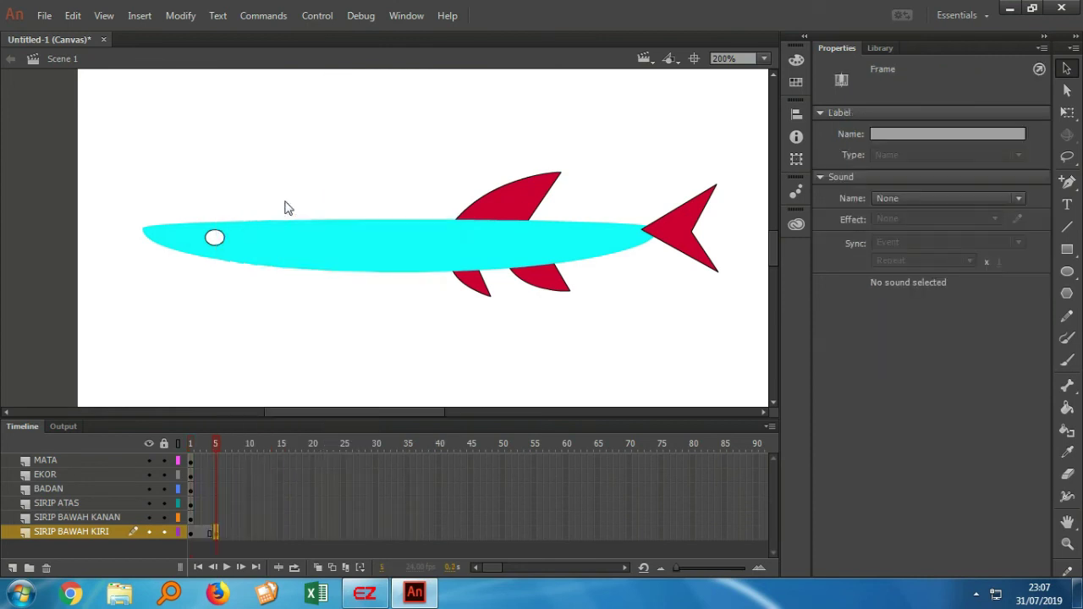
- Insert keyframes at frame 5 of the SIRIP BAWAH KANAN and SIRIP ATAS layers
click(217, 518)
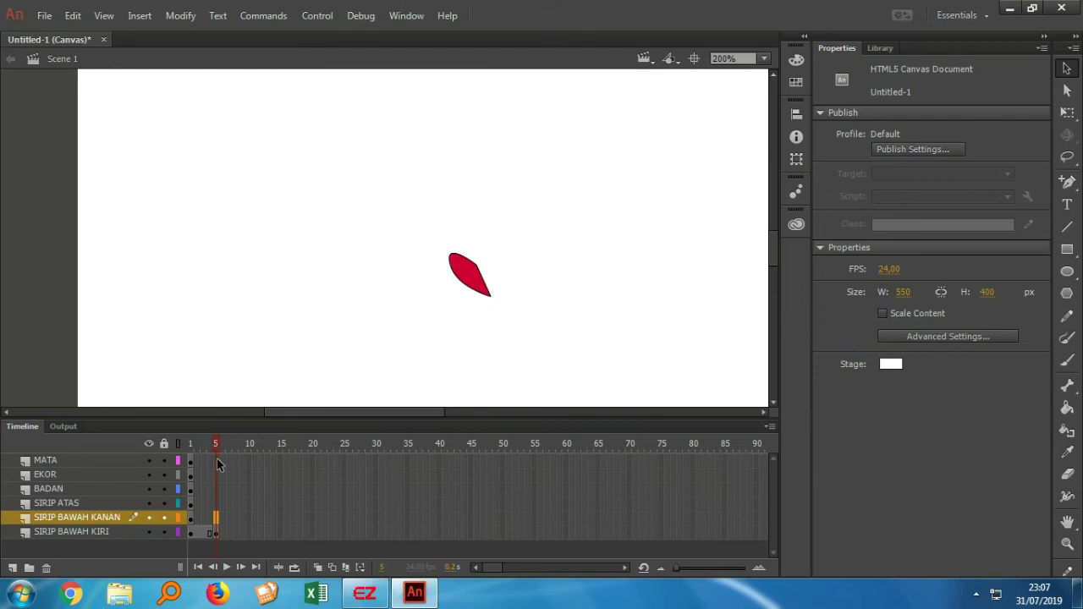
right_click(215, 519)
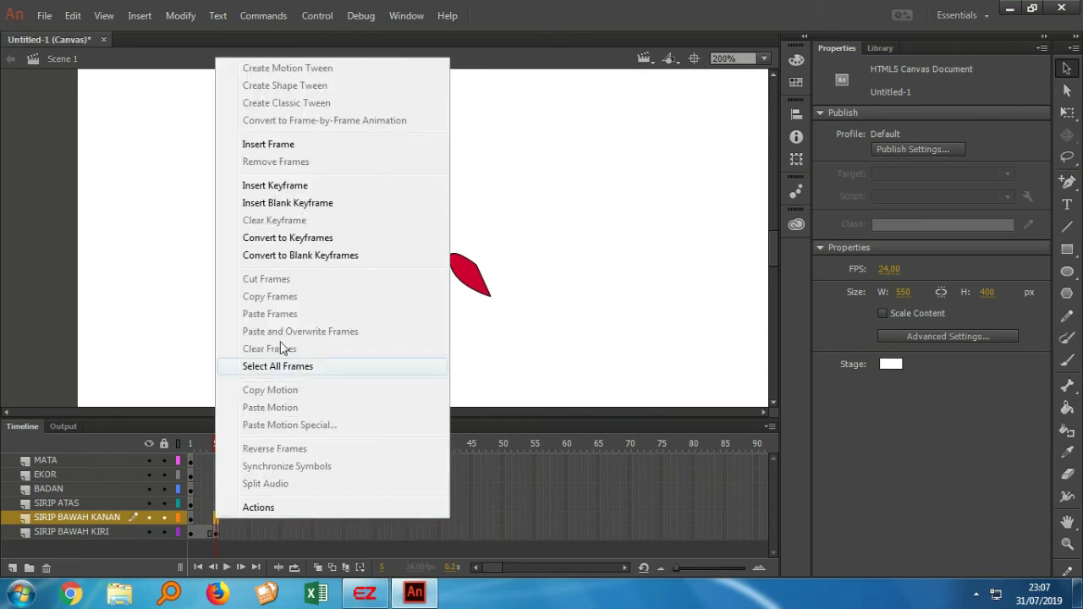
click(305, 184)
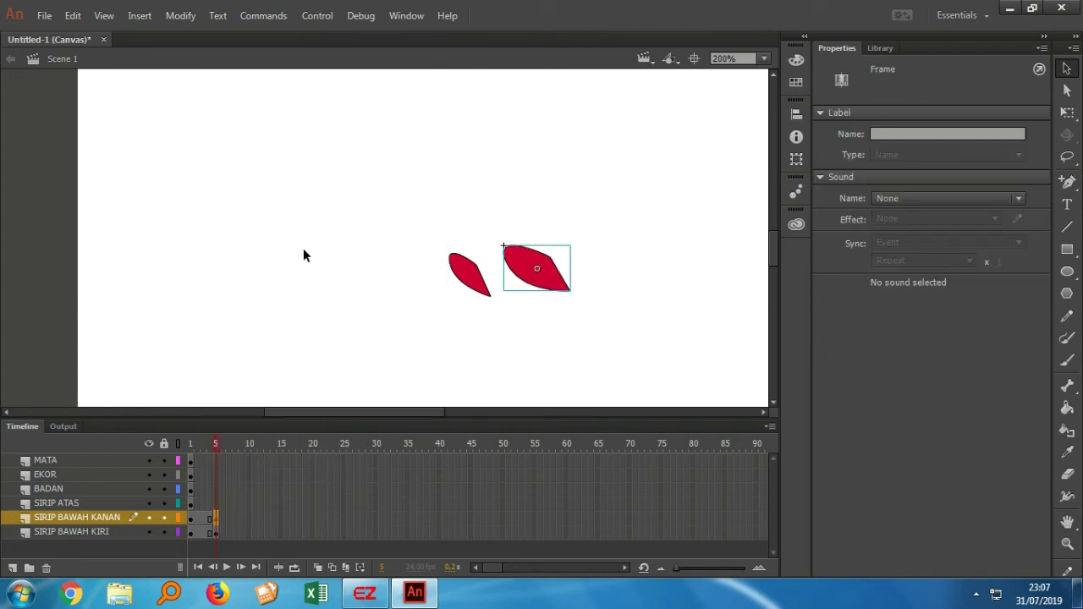
right_click(217, 503)
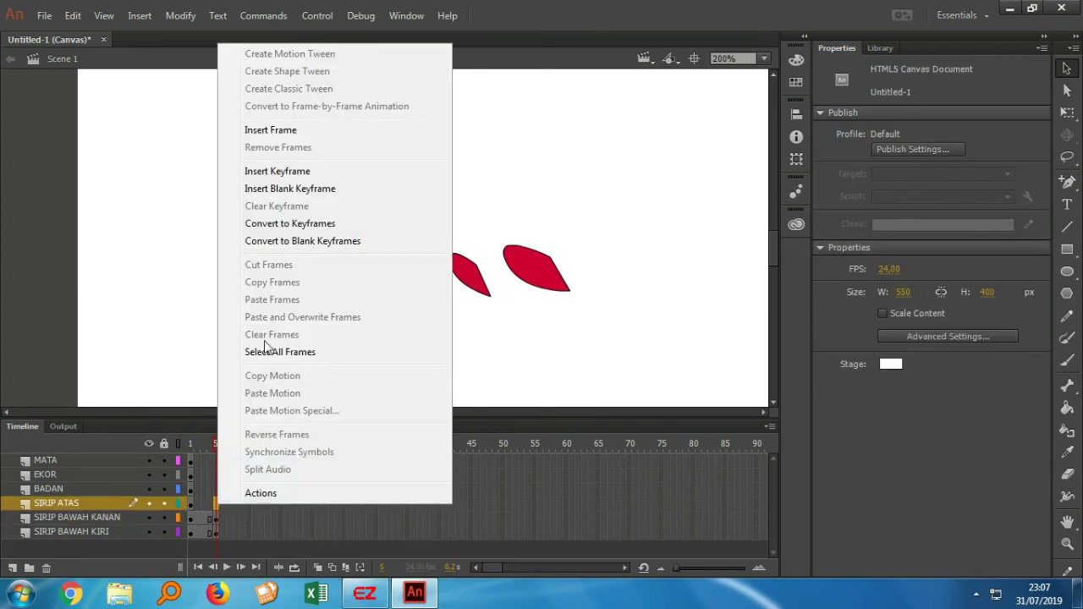
click(304, 170)
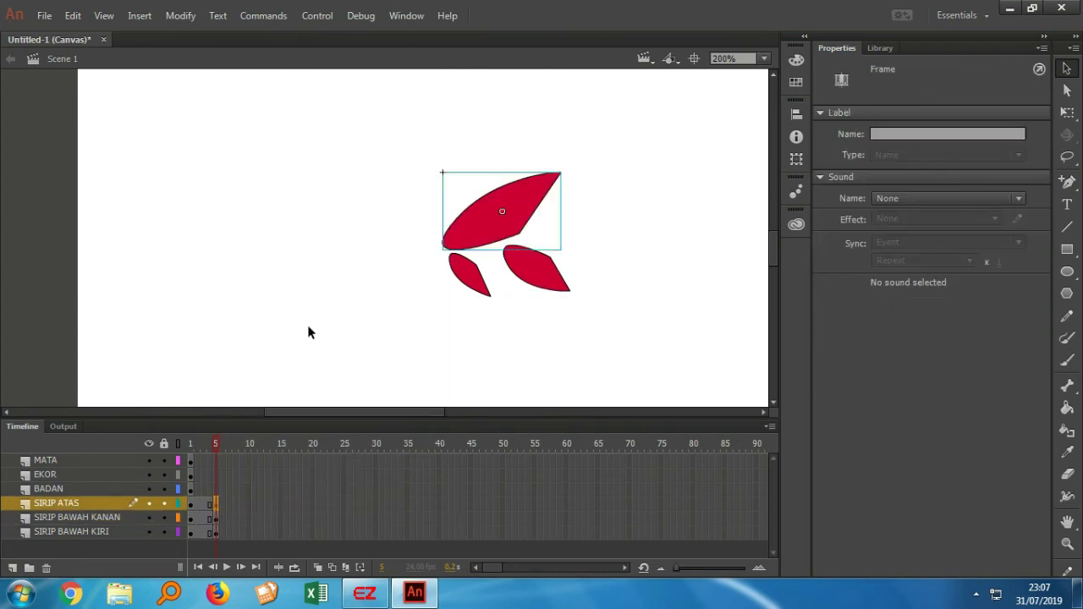
- Select frame 5 across the BADAN, EKOR and MATA layers and insert keyframes on all three together
click(217, 494)
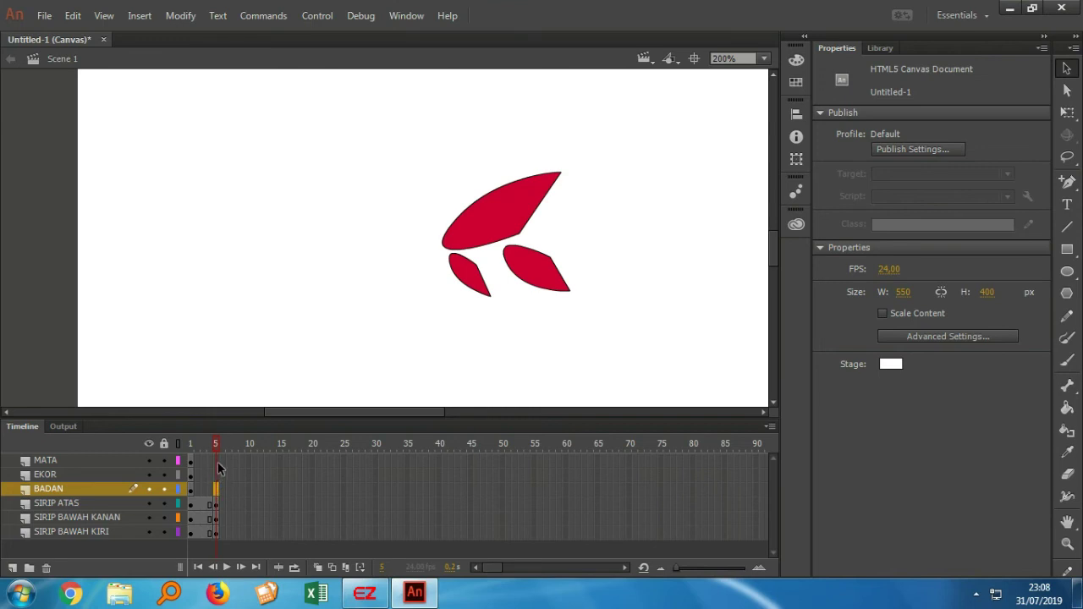
click(219, 463)
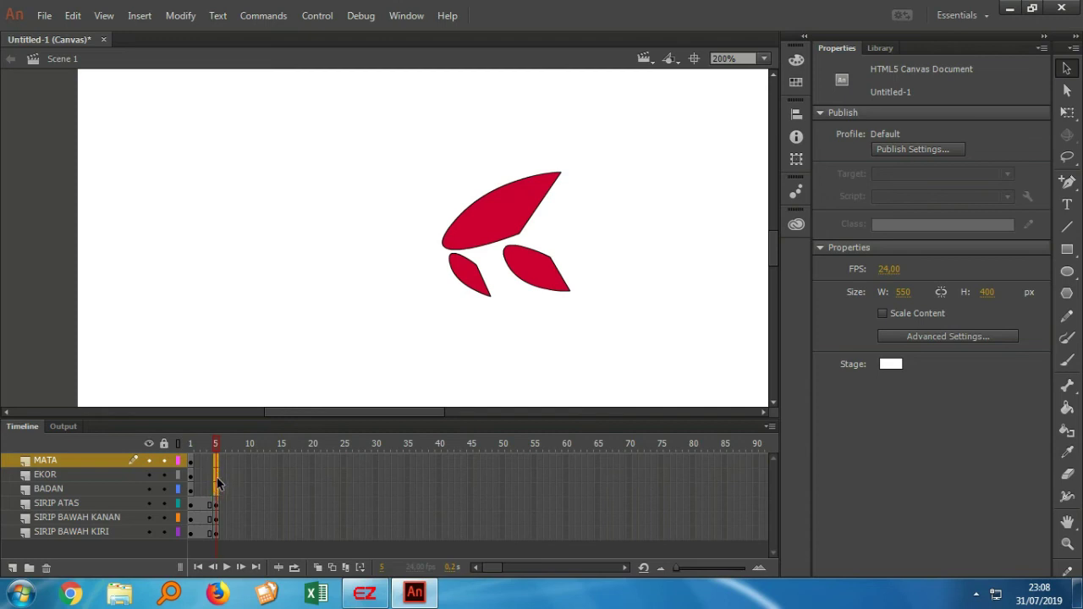
right_click(217, 477)
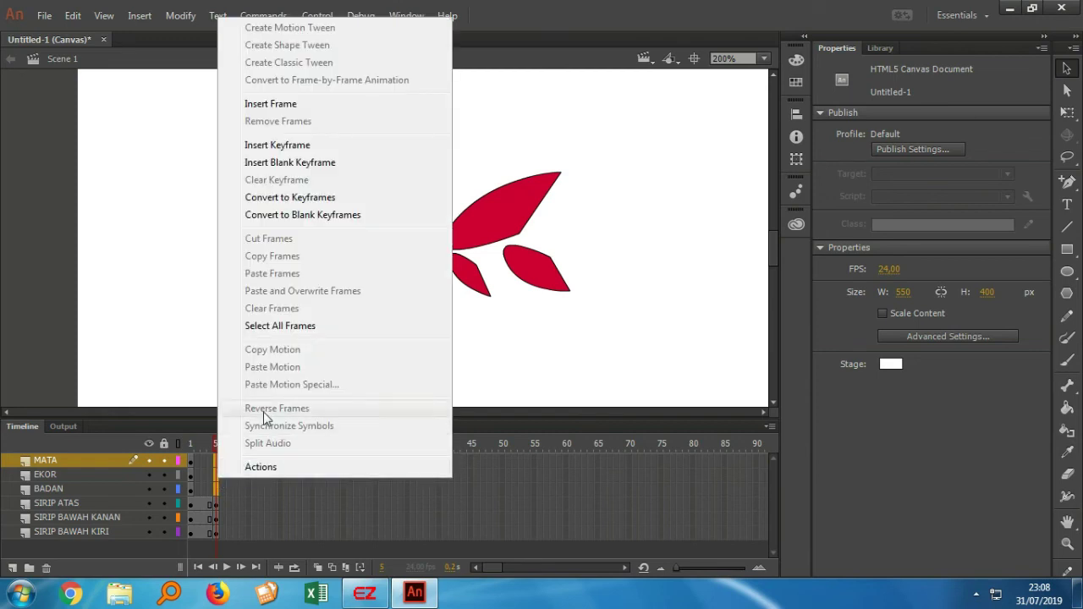
click(362, 146)
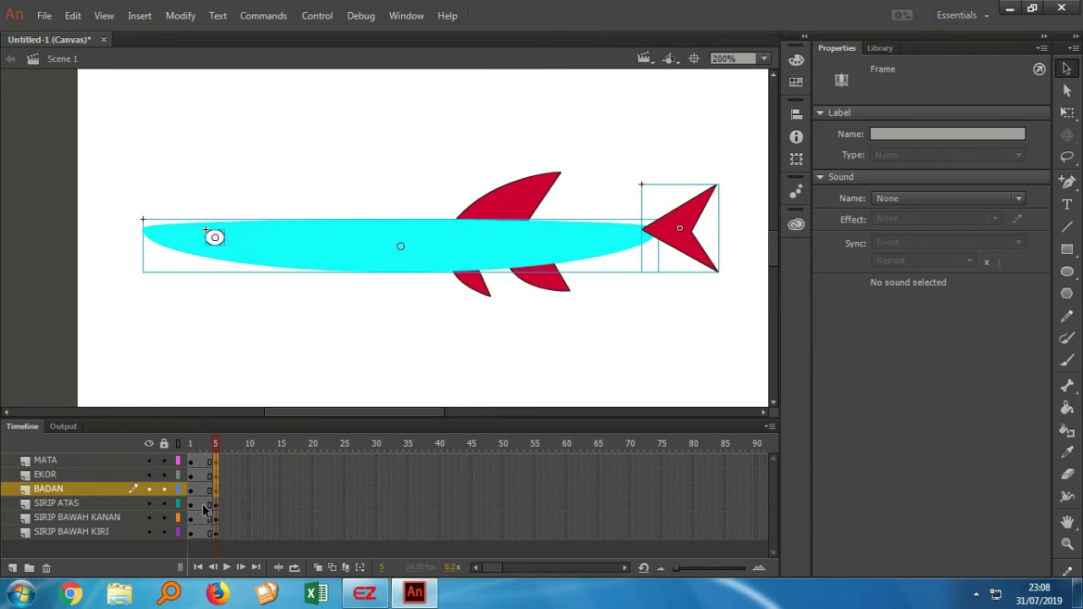
- Compare frames 1 and 5 of the SIRIP BAWAH KIRI layer and play the timeline
click(191, 533)
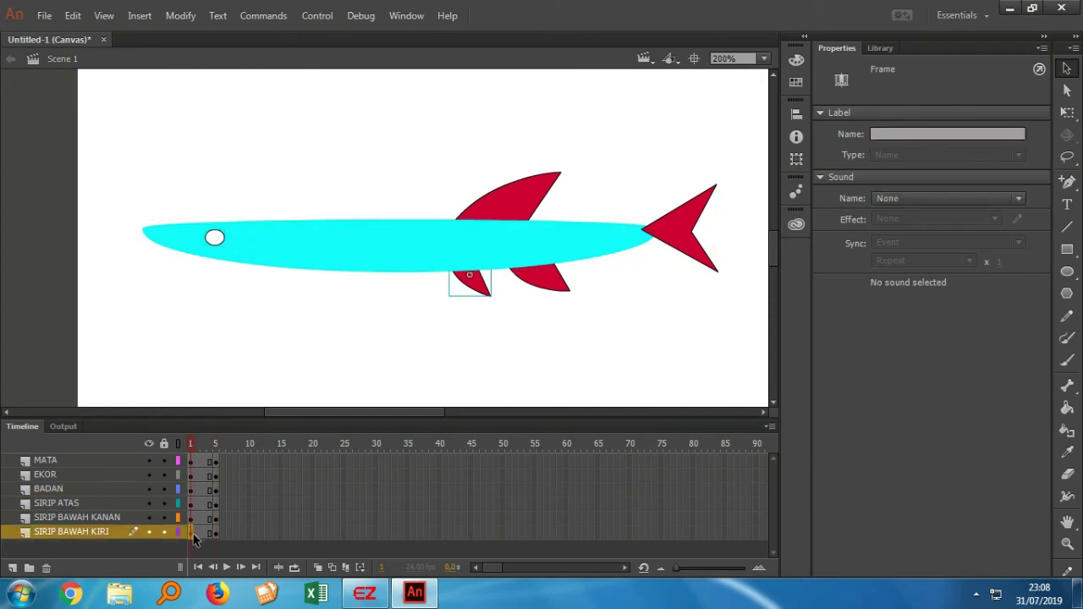
click(216, 539)
click(193, 540)
drag(197, 543, 220, 541)
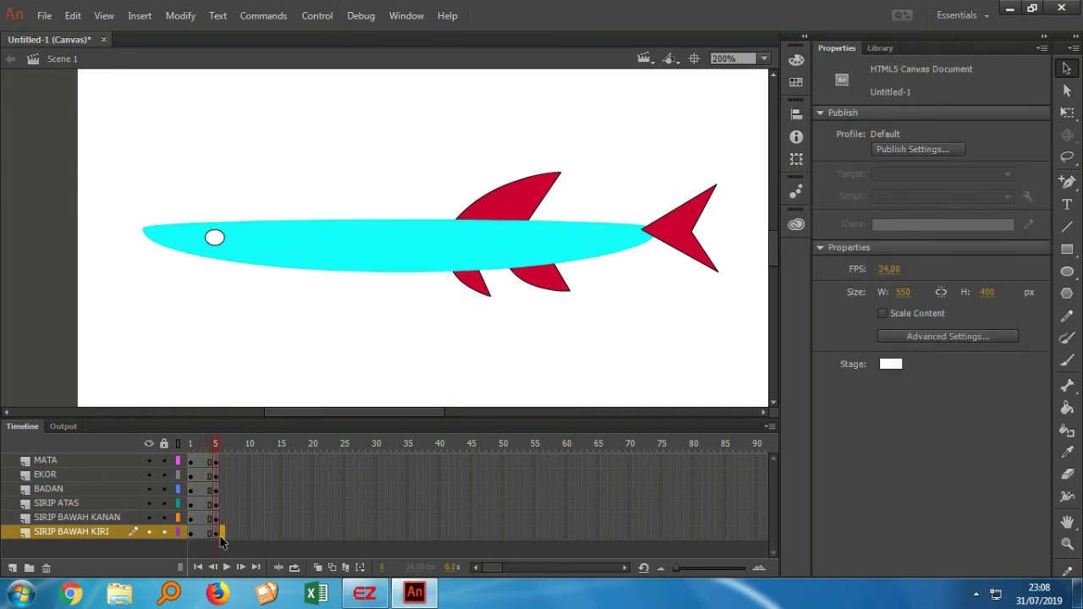
click(193, 541)
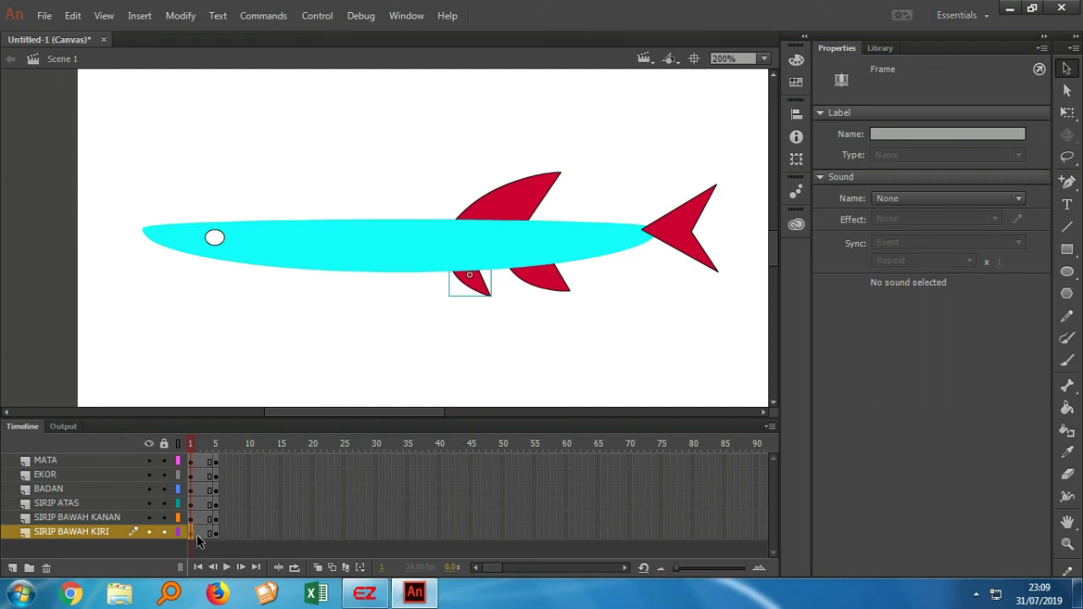
click(203, 534)
click(217, 534)
click(224, 542)
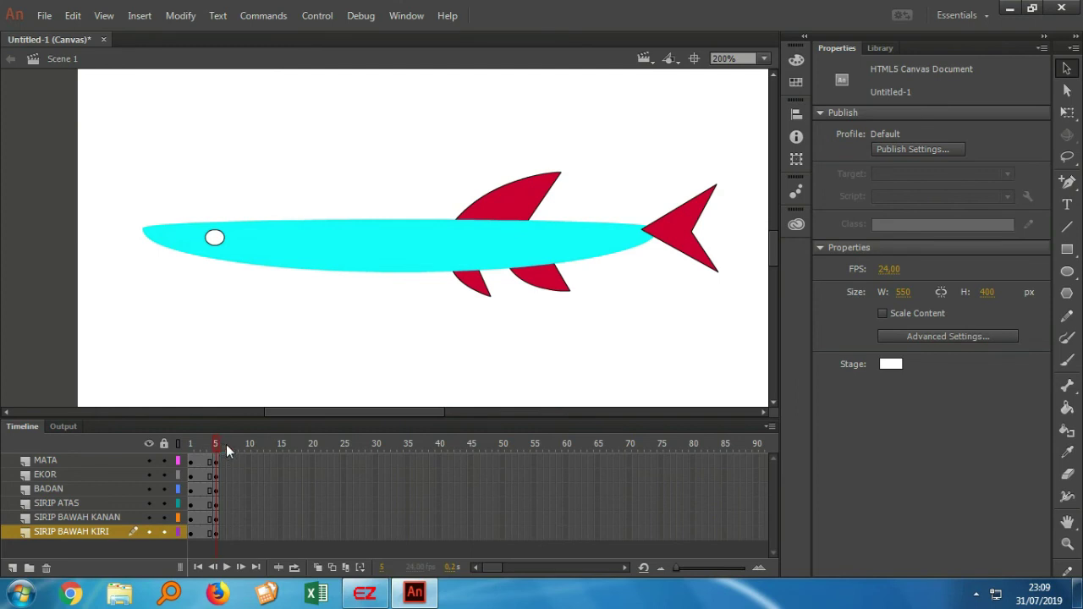
click(216, 533)
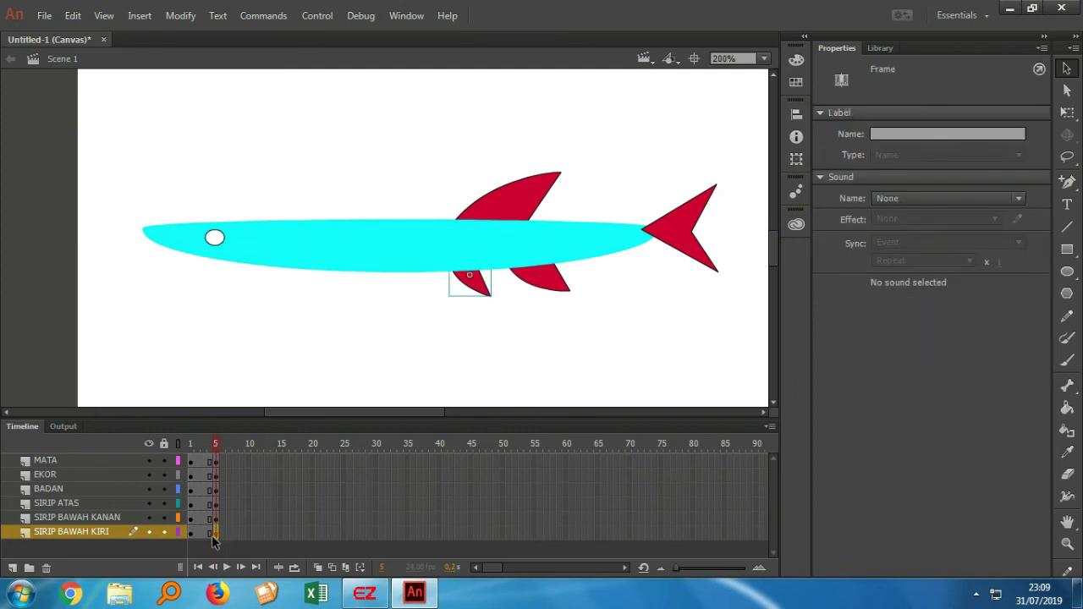
key(Return)
- At frame 5 of the EKOR layer, stretch the tail vertically with the Free Transform tool to a height of about 74 px
click(191, 475)
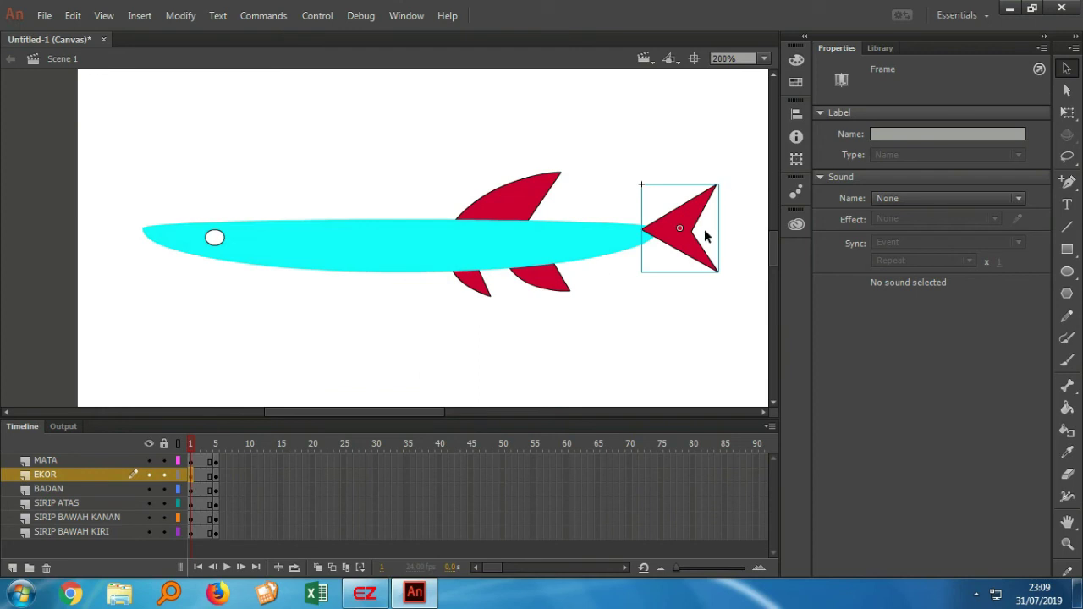
click(216, 481)
click(191, 479)
click(217, 478)
click(1068, 118)
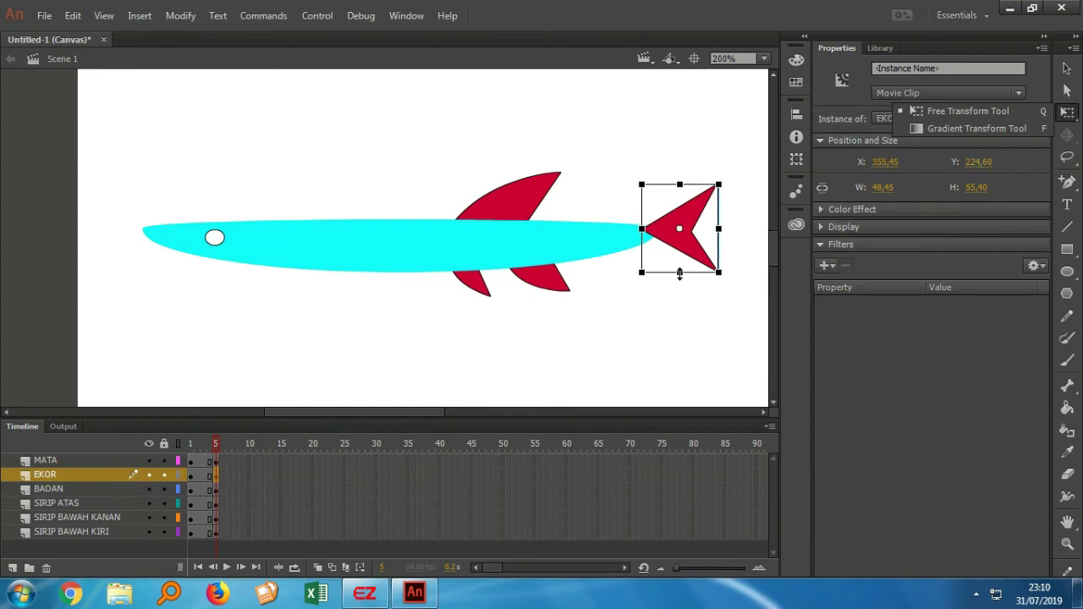
click(679, 273)
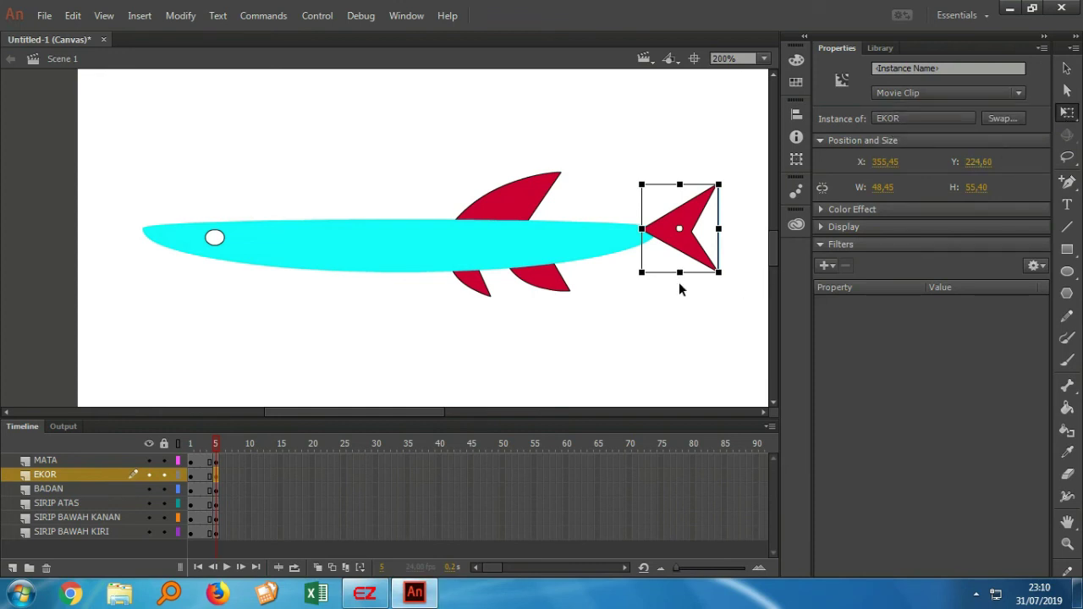
drag(680, 273, 680, 290)
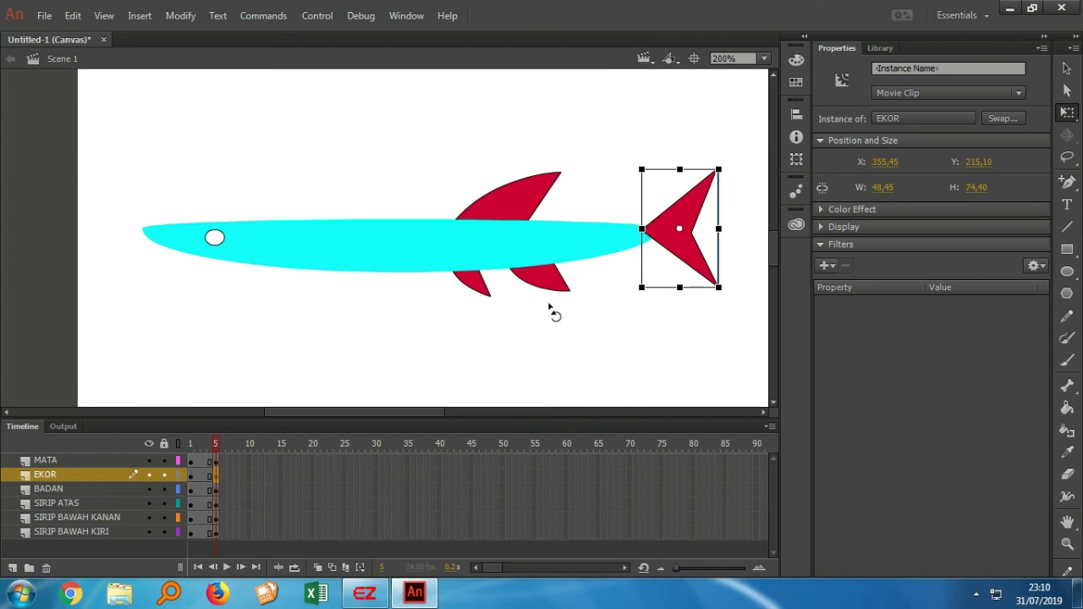
click(217, 443)
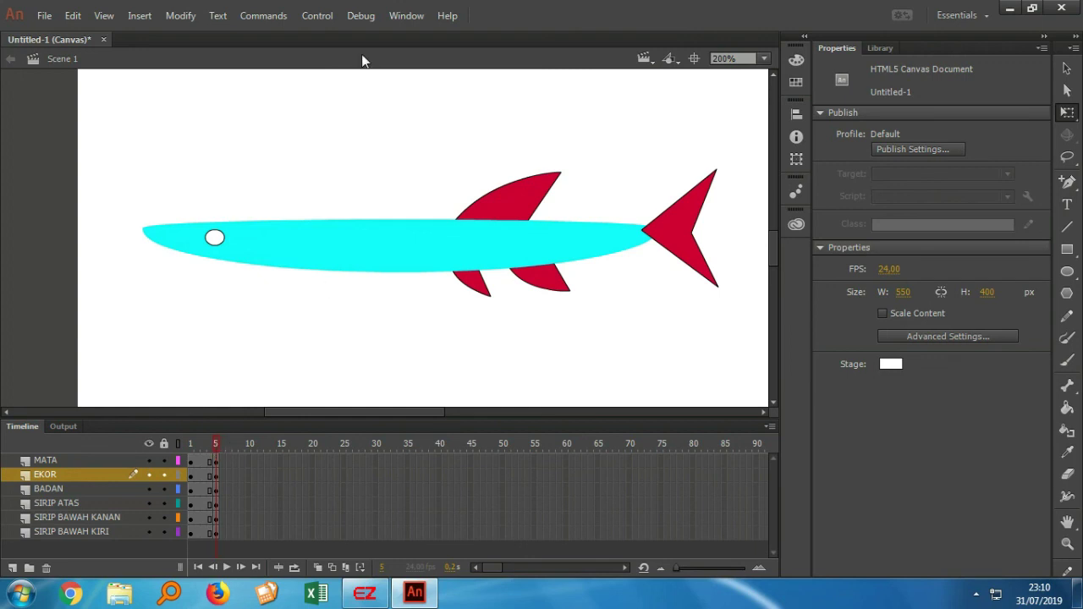
- Enable Loop Playback and play the timeline to preview the tail animation between frames 1 and 5
click(409, 22)
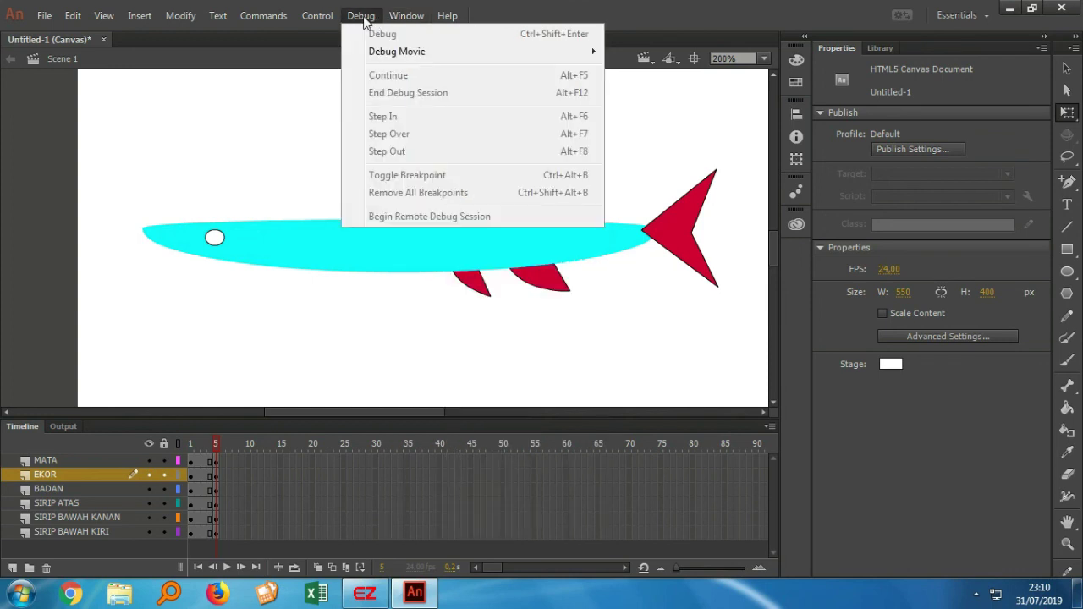
mouse_move(323, 23)
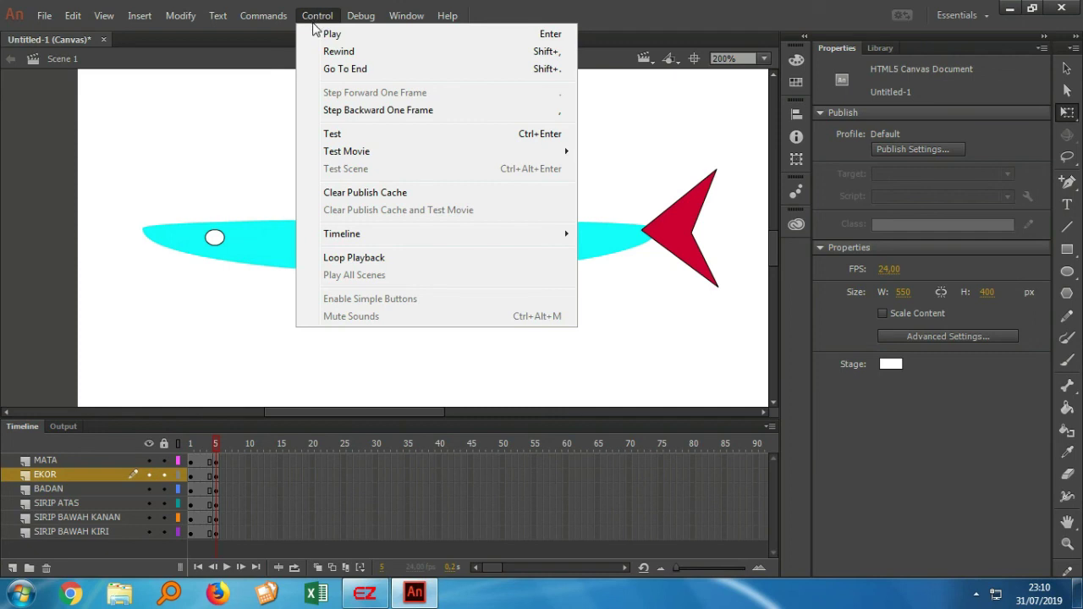
click(364, 259)
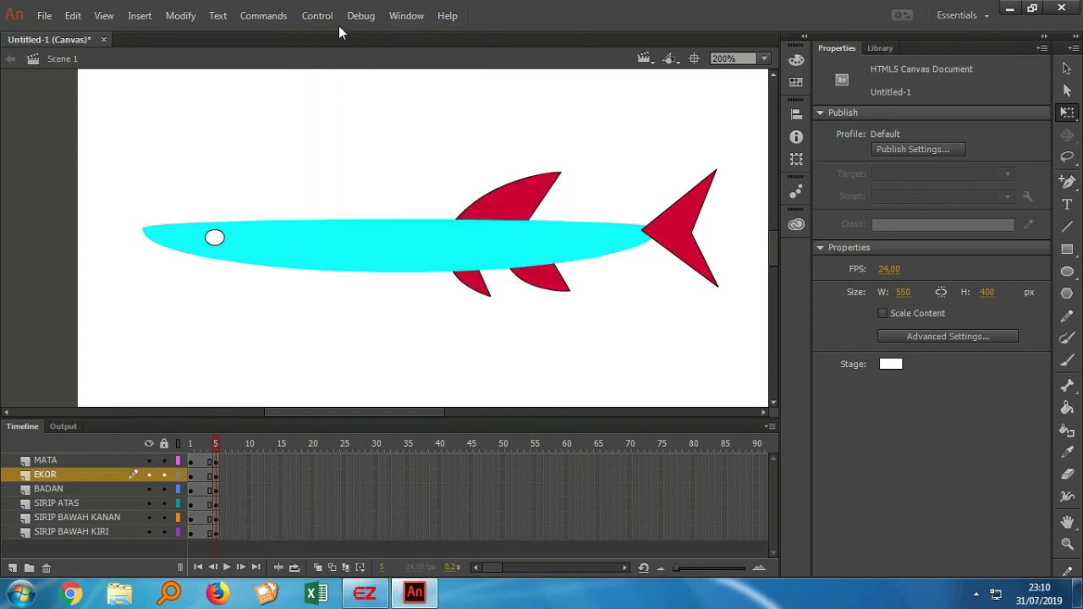
click(319, 17)
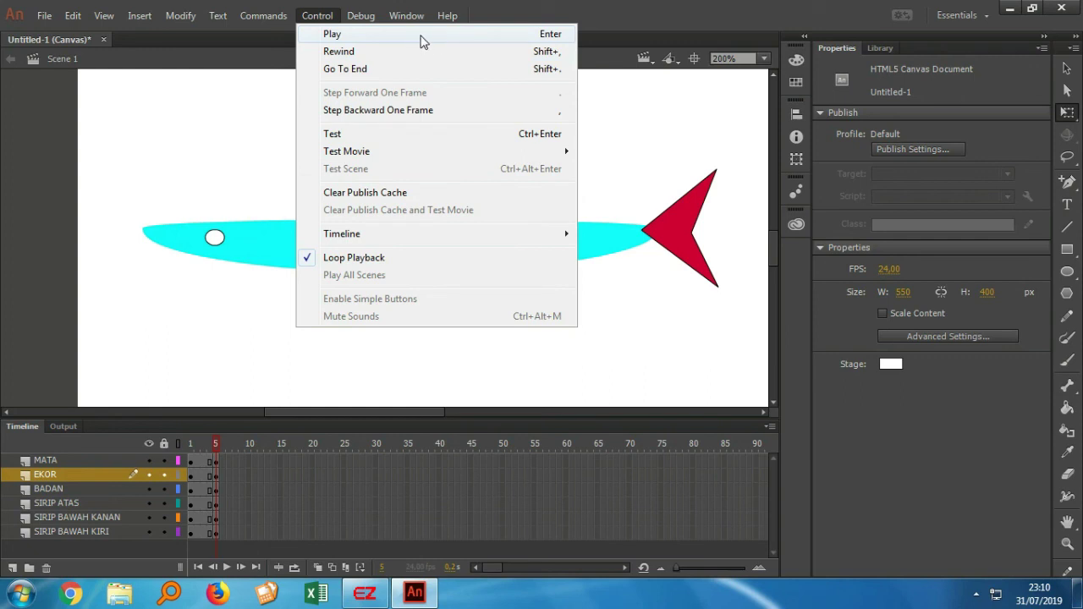
click(536, 37)
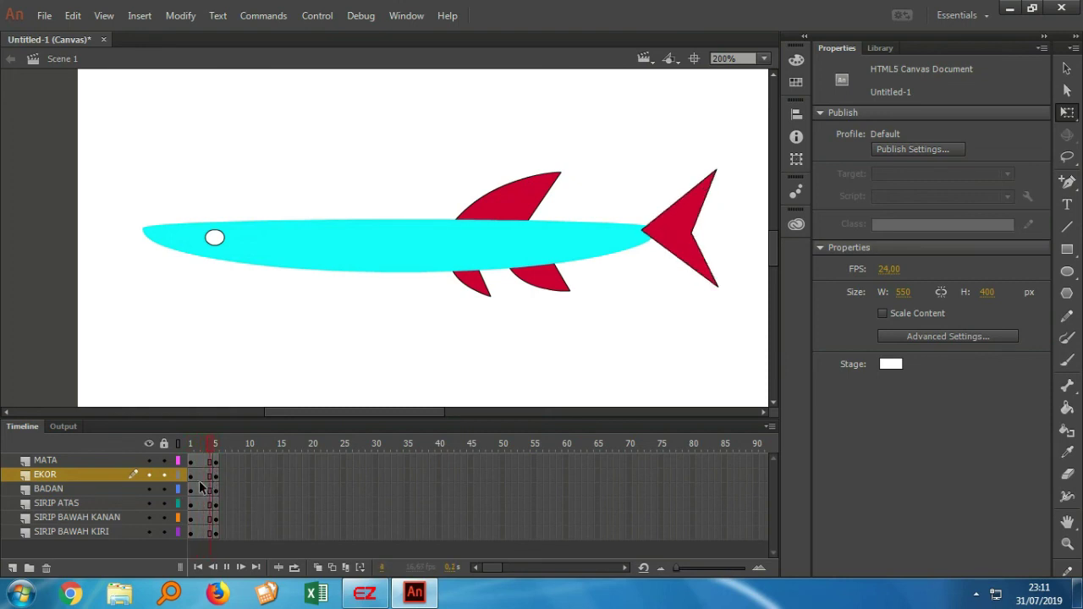
drag(192, 480, 214, 480)
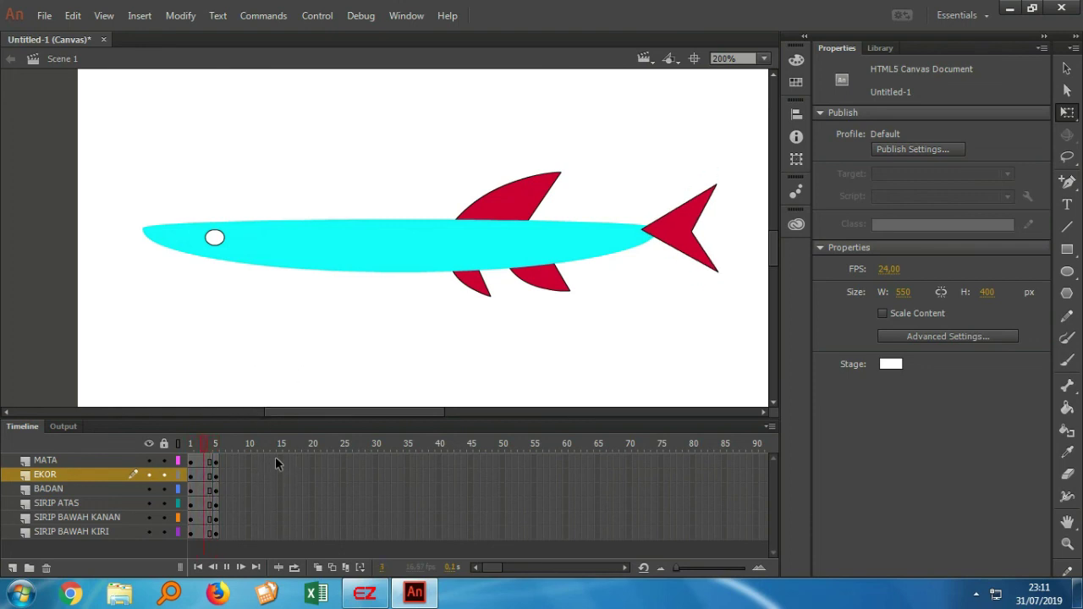
- At frame 5 of the SIRIP ATAS layer, squash the top fin vertically to about 43 px high and preview the loop
key(Return)
click(215, 483)
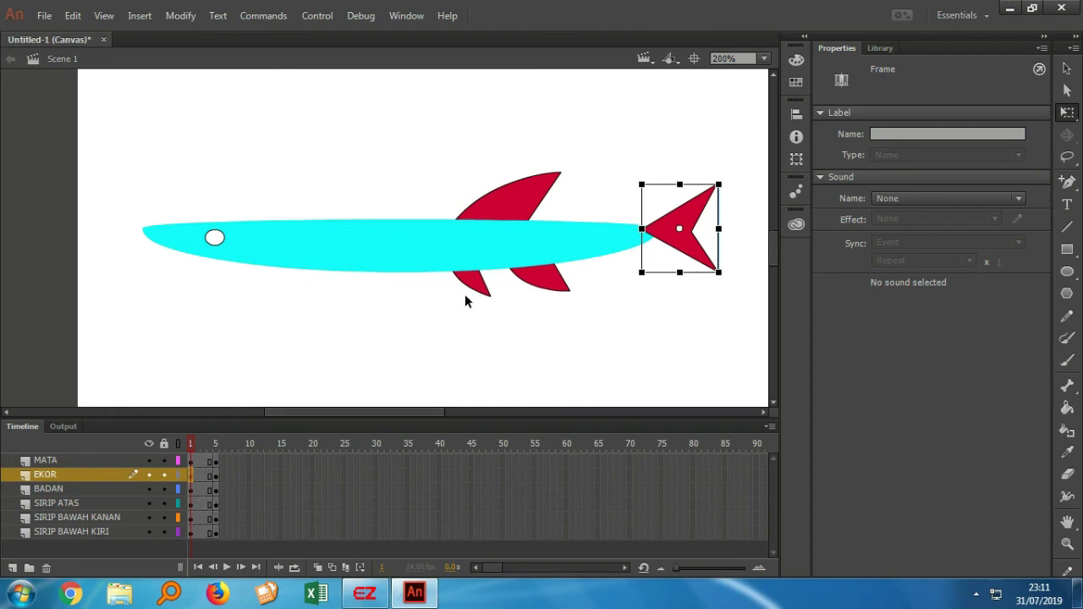
click(190, 505)
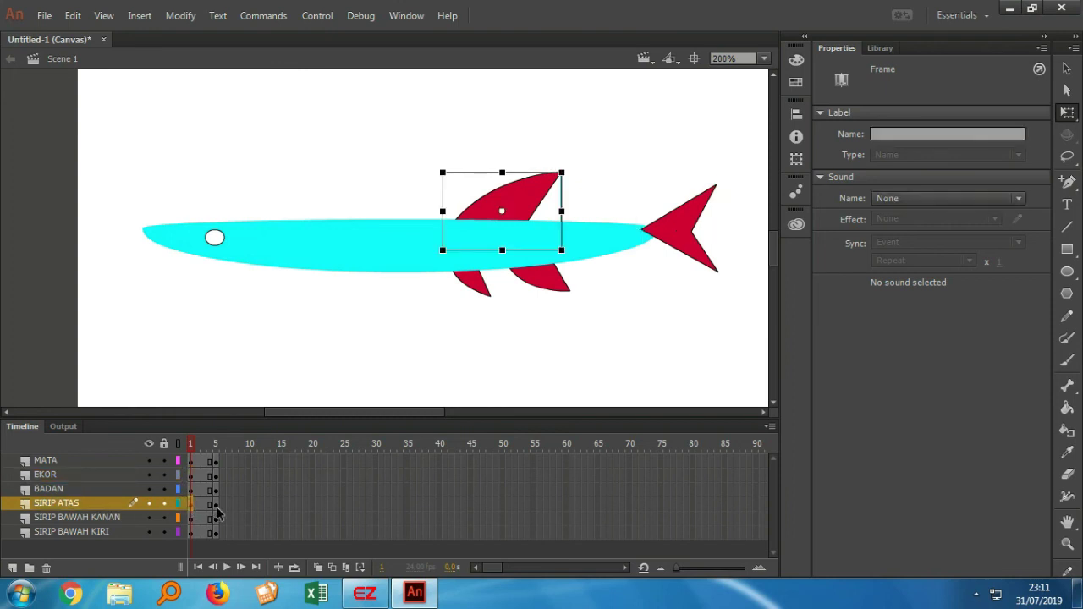
click(216, 506)
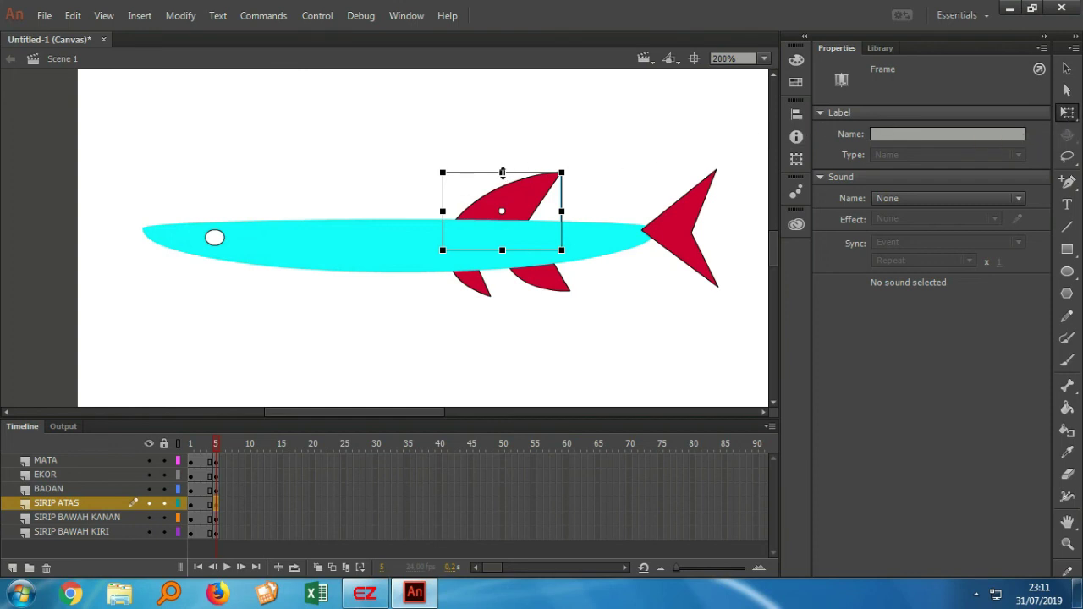
drag(503, 173, 502, 178)
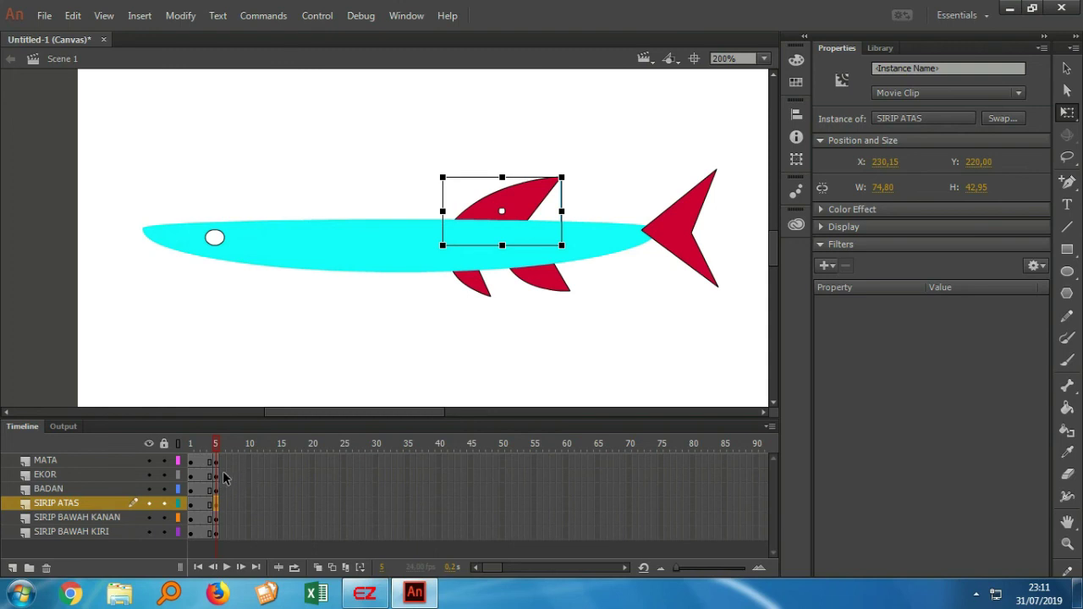
key(Return)
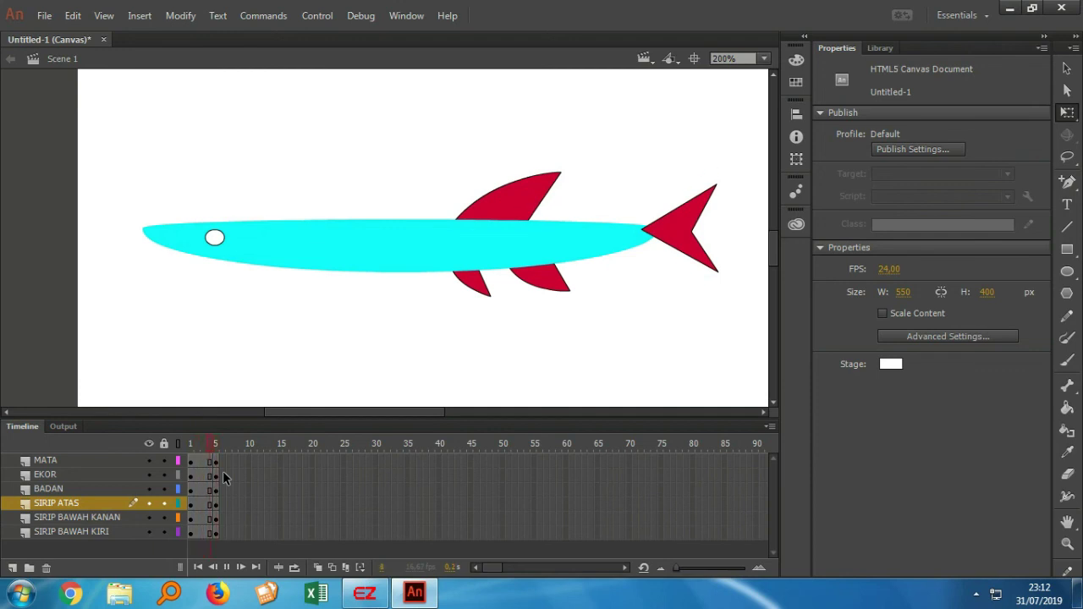
key(Return)
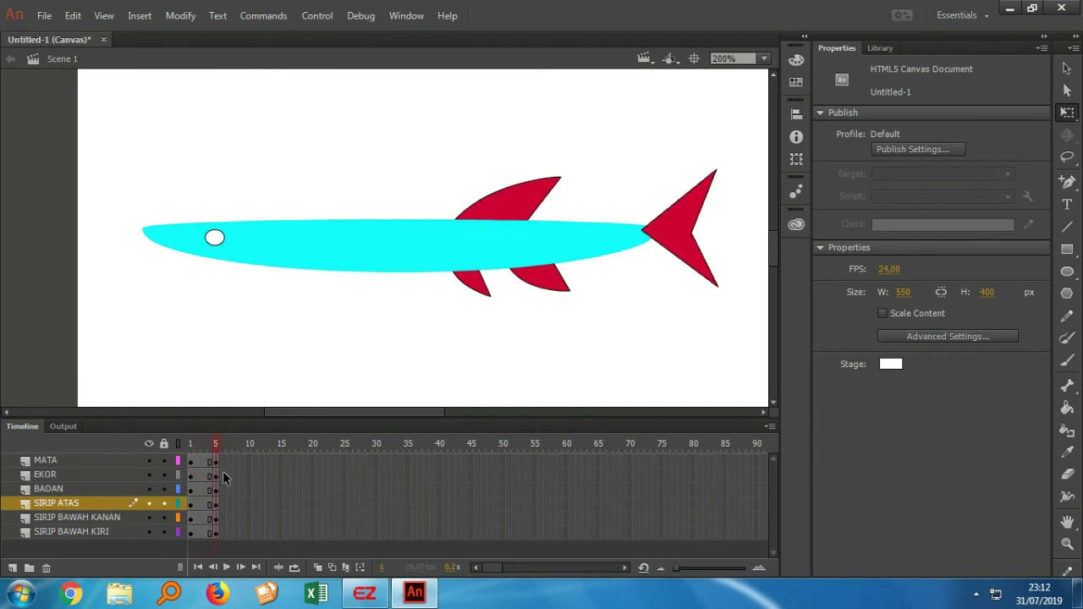
- At frame 5 of the SIRIP BAWAH KANAN layer, squash the lower fin nearer the tail vertically to about 24 px high
click(217, 518)
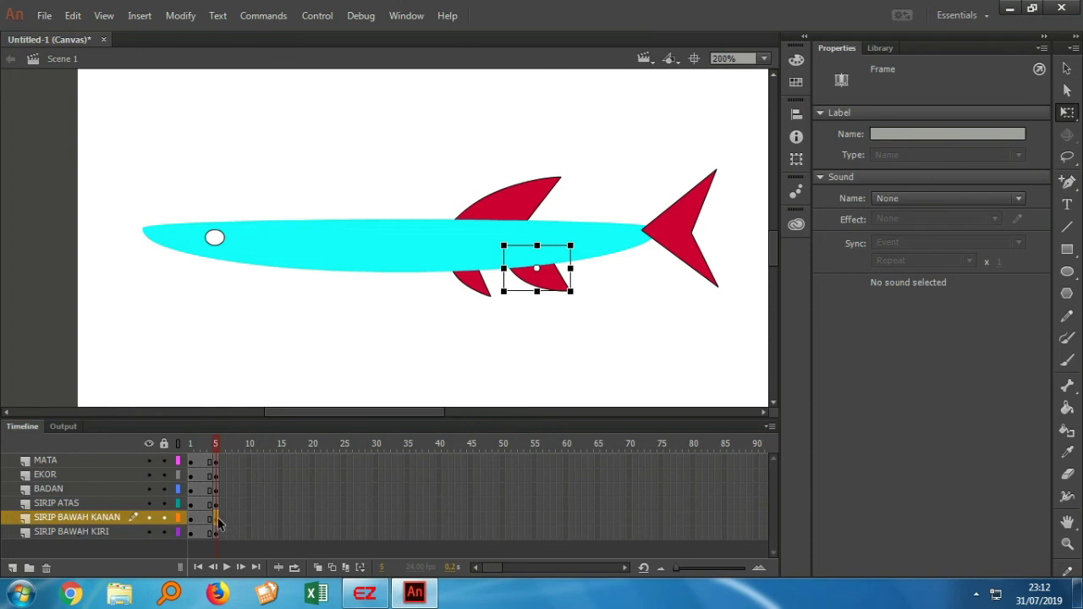
click(539, 293)
drag(539, 291, 538, 288)
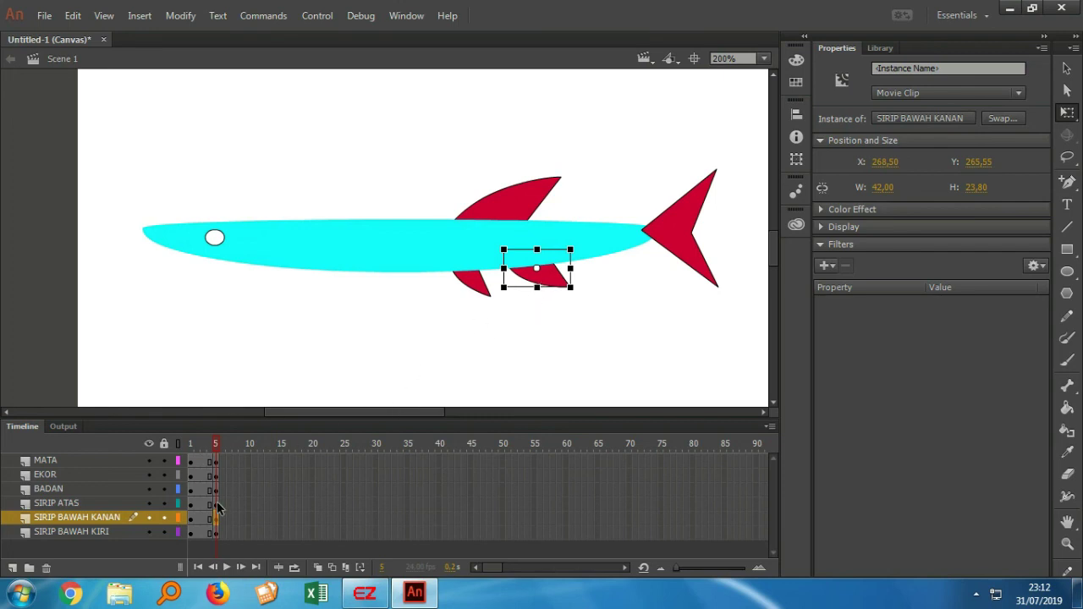
- At frame 5 of the SIRIP BAWAH KIRI layer, squash the fin vertically to about 24 px high and play the looped animation
click(218, 535)
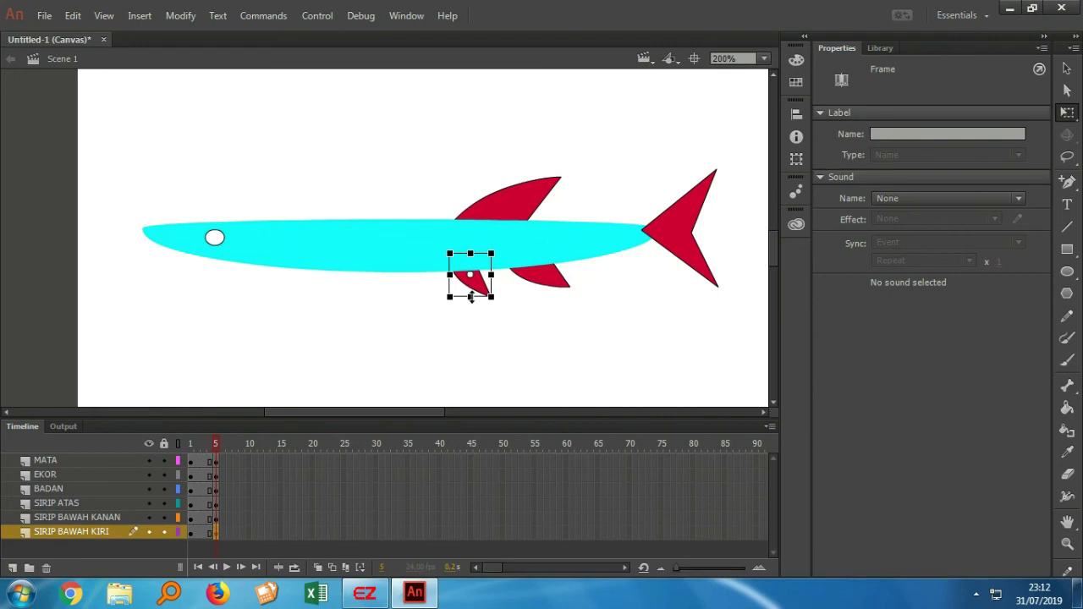
drag(470, 296, 471, 293)
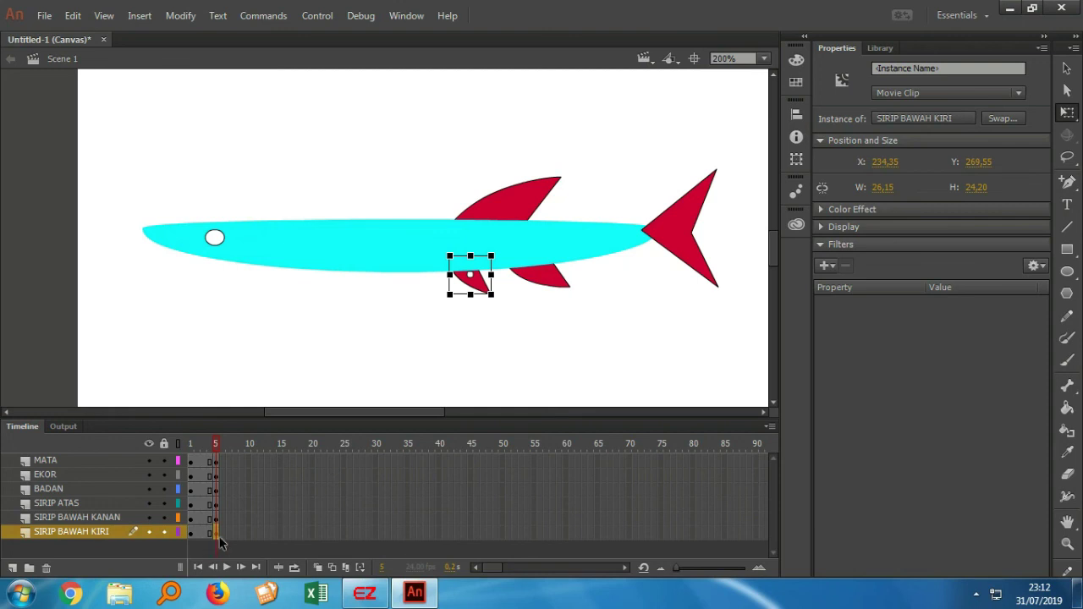
key(Return)
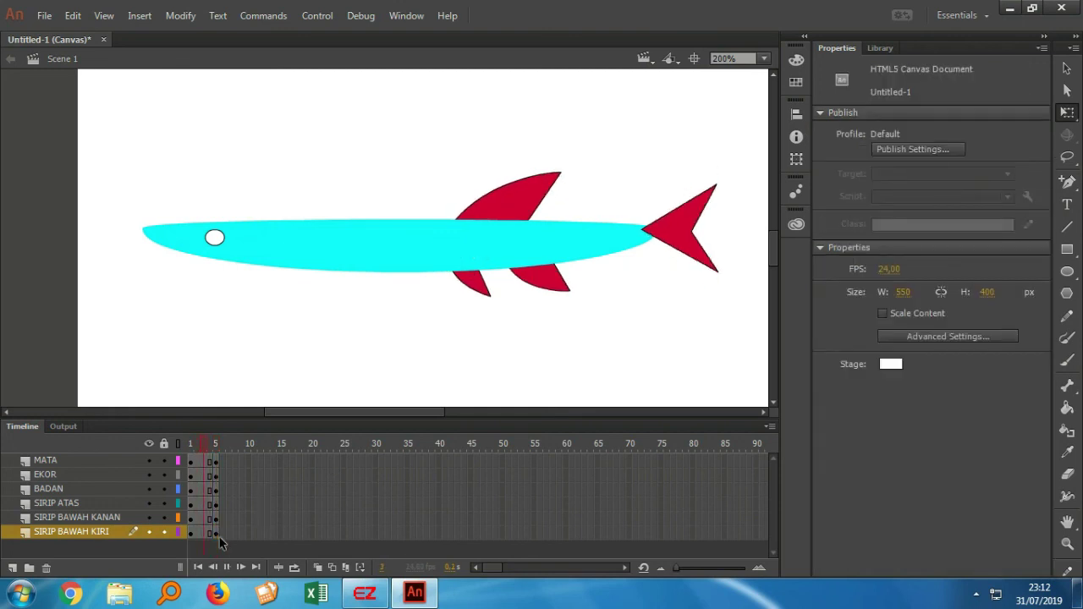